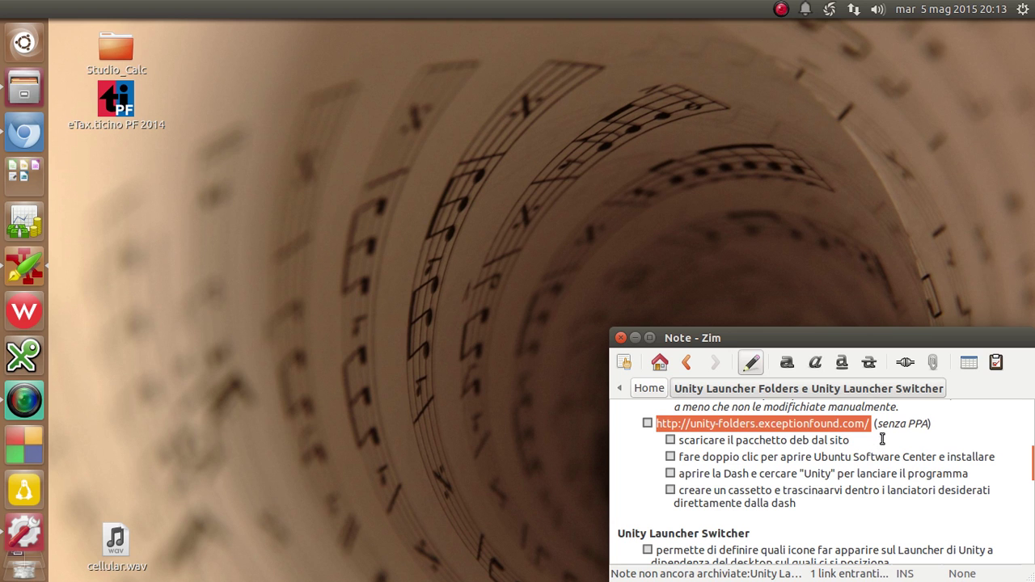
# Tick the unity-folders.exceptionfound.com link and the "scaricare il pacchetto deb dal sito" item in the Zim note.
pyautogui.click(882, 438)
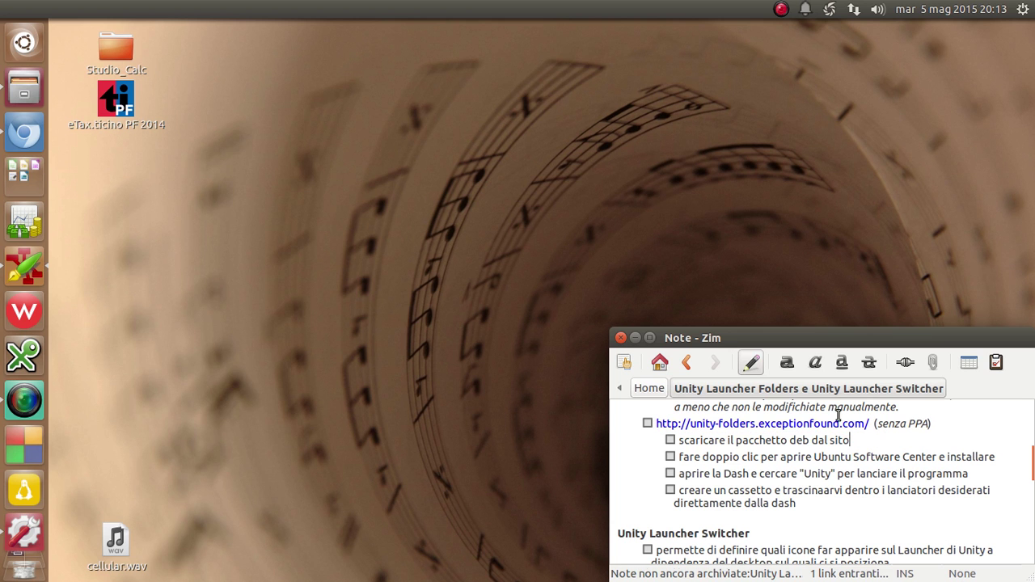
pyautogui.moveTo(867, 440); pyautogui.dragTo(646, 432)
pyautogui.click(648, 424)
pyautogui.click(670, 440)
pyautogui.scroll(3, 671, 441)
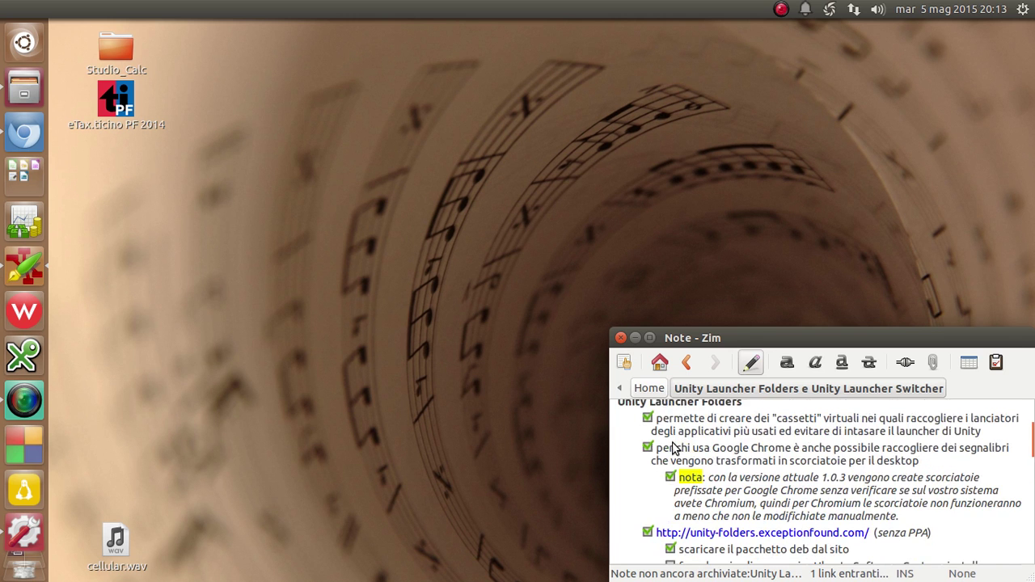
pyautogui.scroll(-3, 672, 444)
pyautogui.scroll(-1, 728, 454)
pyautogui.scroll(1, 727, 454)
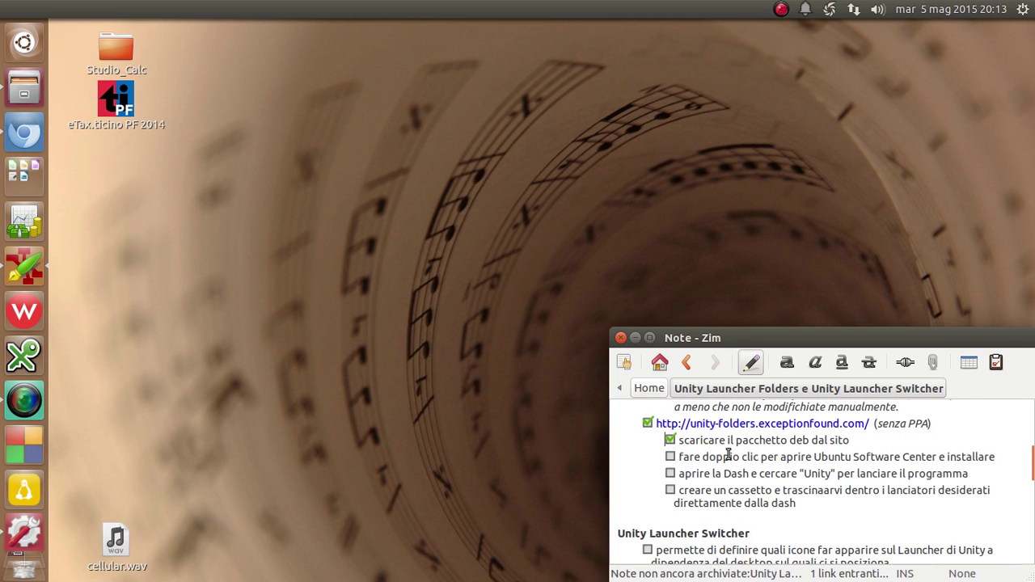
# Switch to Chromium and look over the LauncherFolders site, from its address to the Debian Package download.
pyautogui.click(19, 131)
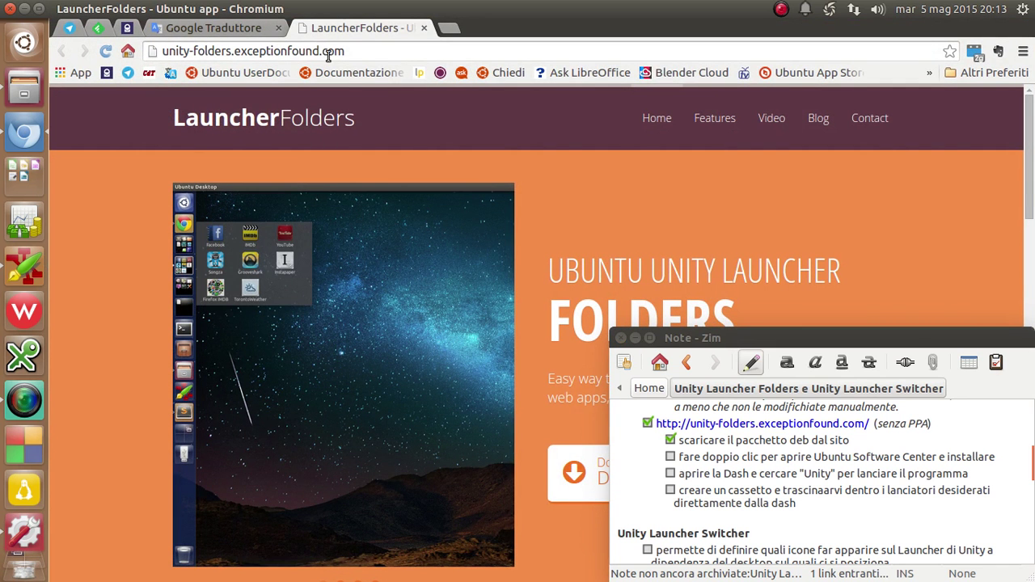
pyautogui.moveTo(363, 53); pyautogui.dragTo(160, 52)
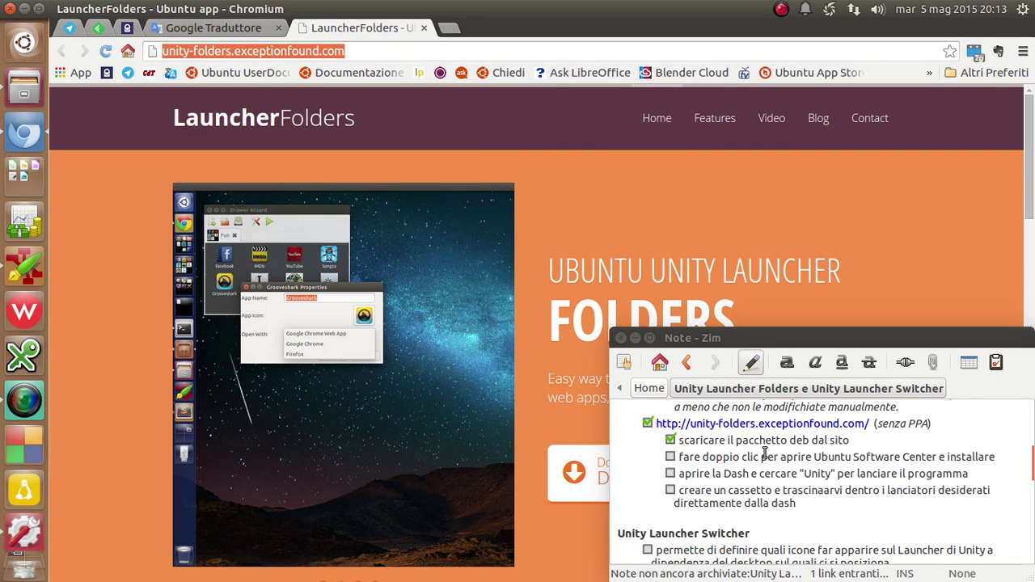
pyautogui.click(366, 50)
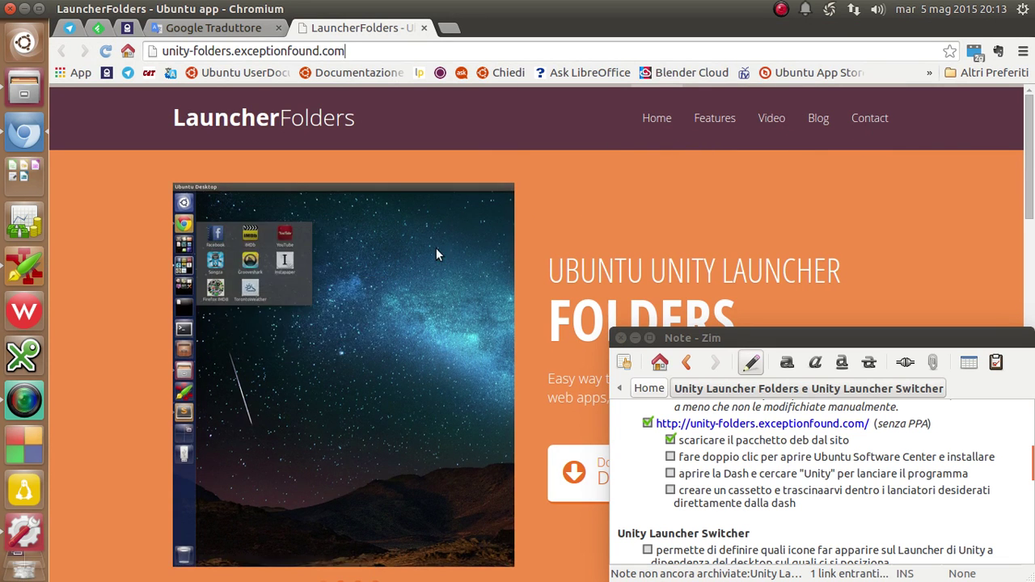
pyautogui.scroll(-1, 376, 178)
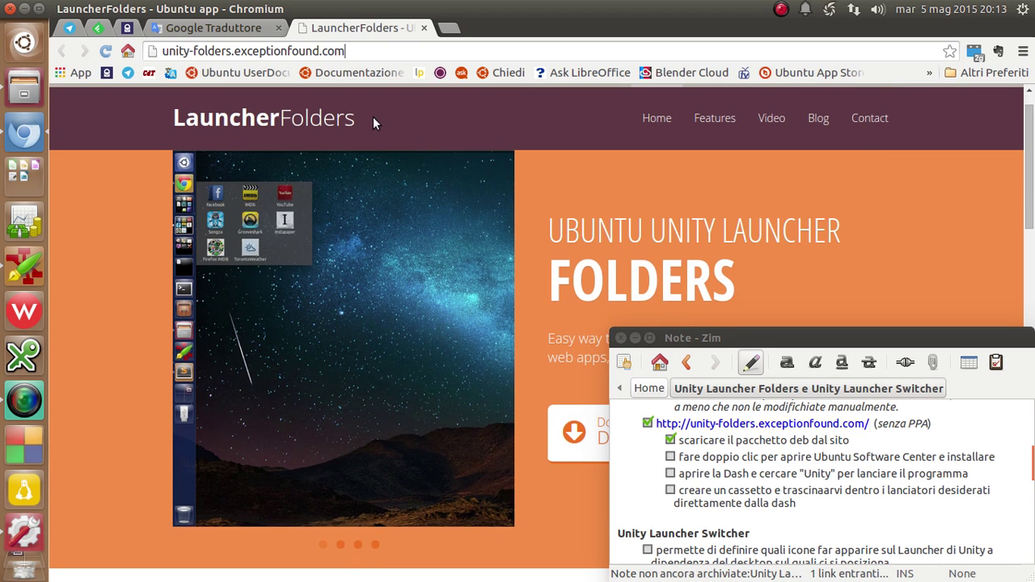
pyautogui.scroll(-5, 553, 169)
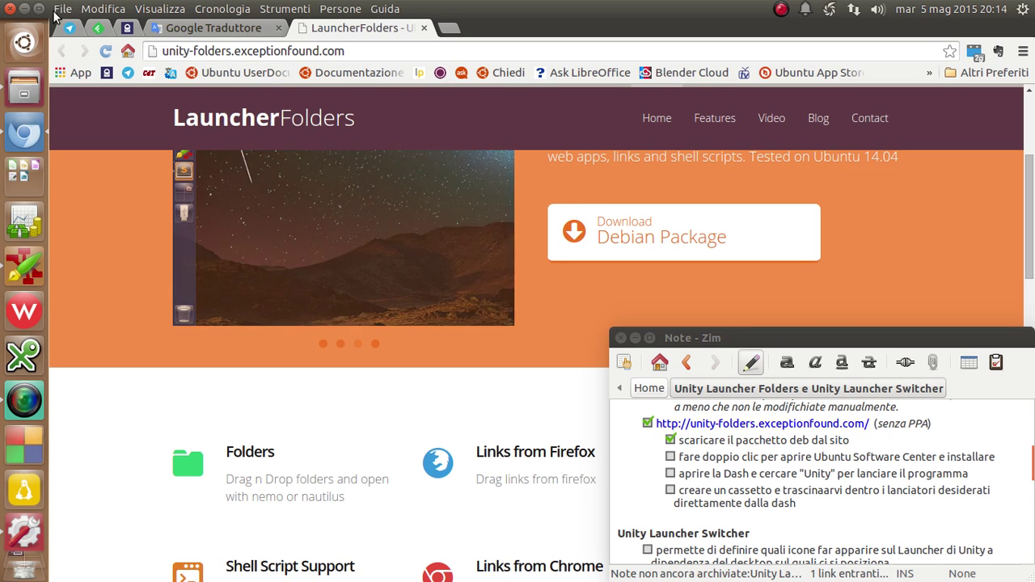
# Minimize the browser, switch to the file manager and select unity-launcher-folders_1.0.3_all.deb in Scaricati.
pyautogui.click(24, 9)
pyautogui.click(24, 87)
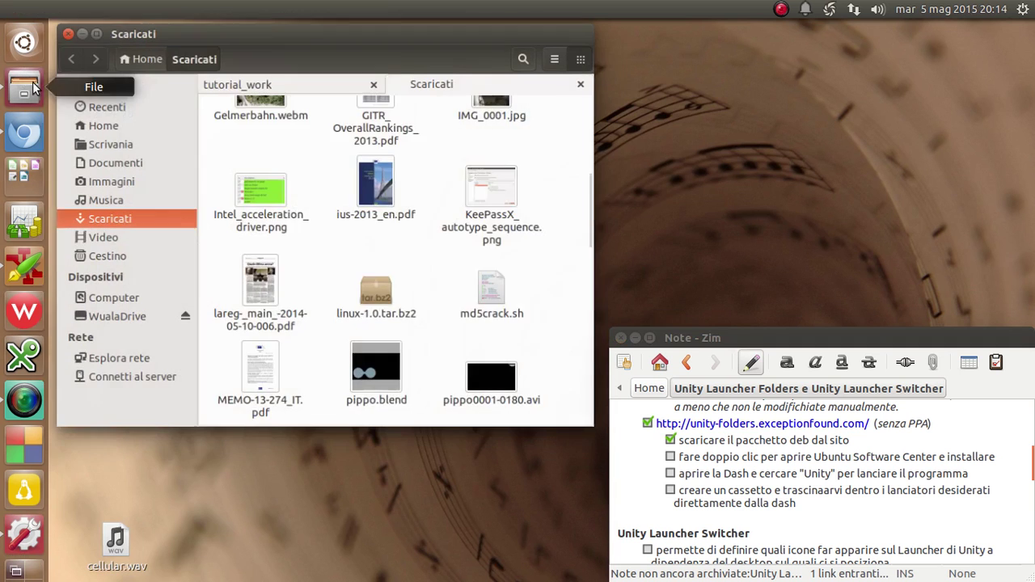
pyautogui.scroll(-2, 408, 250)
pyautogui.scroll(-5, 408, 250)
pyautogui.scroll(-5, 411, 250)
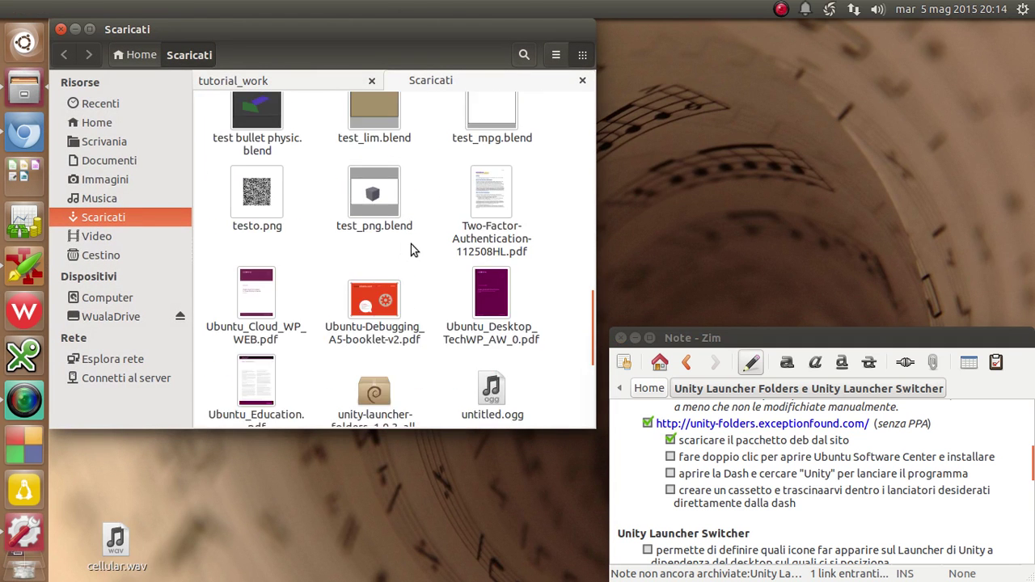
pyautogui.click(412, 269)
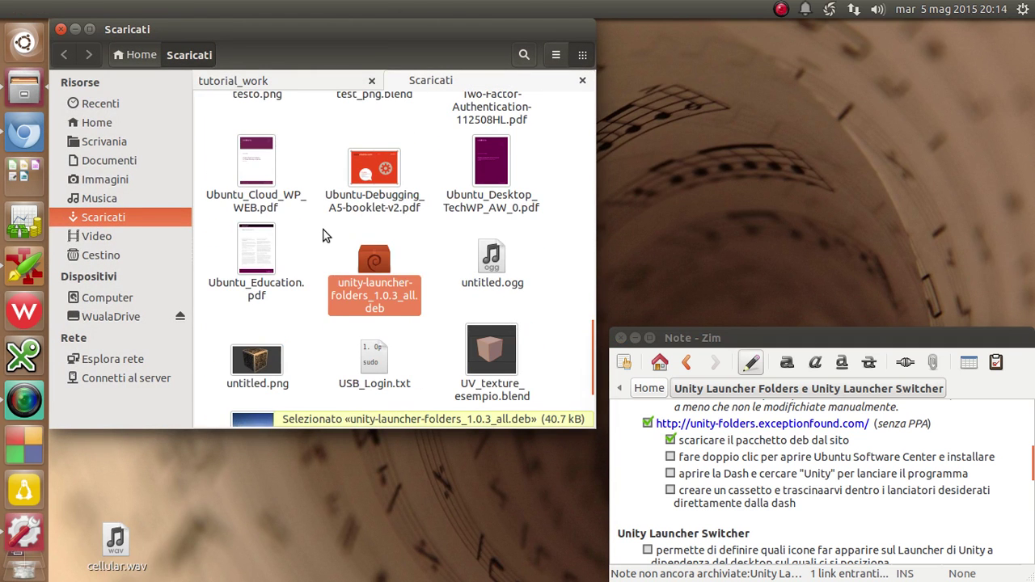
pyautogui.doubleClick(380, 262)
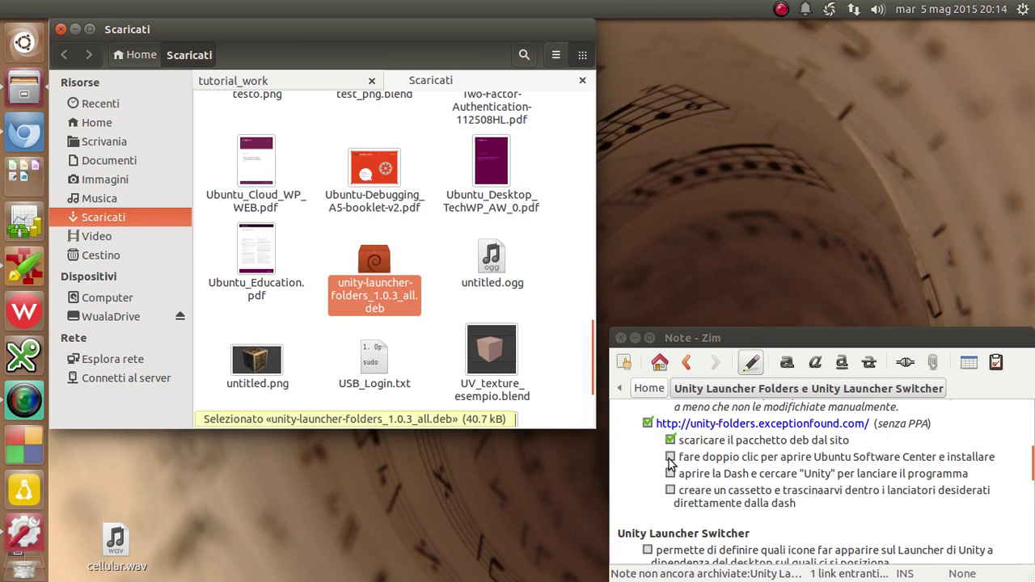
# Tick the note's items for installing through Ubuntu Software Center and for searching "Unity" in the Dash.
pyautogui.click(669, 458)
pyautogui.click(388, 289)
pyautogui.moveTo(810, 456); pyautogui.dragTo(947, 456)
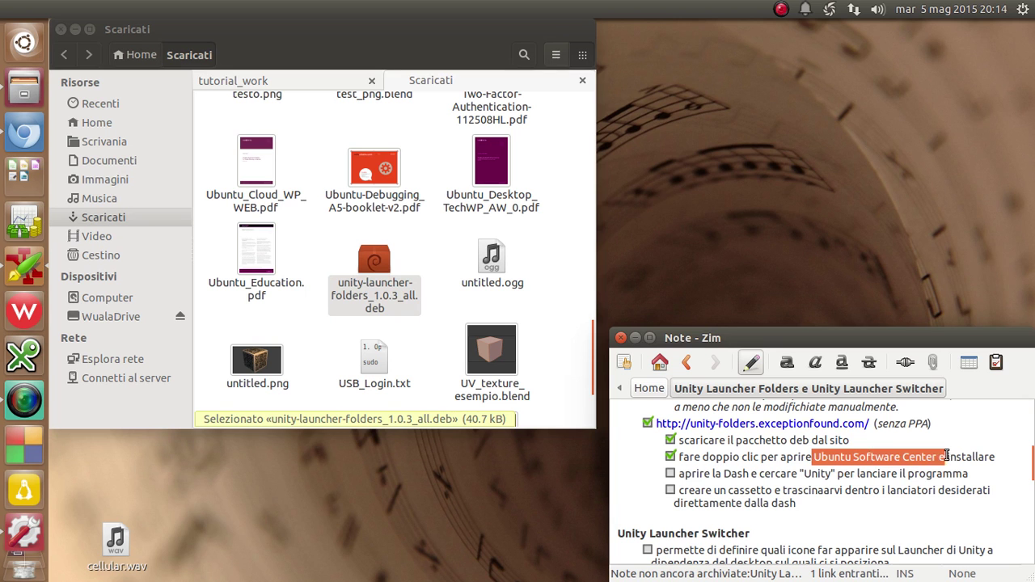
pyautogui.click(829, 449)
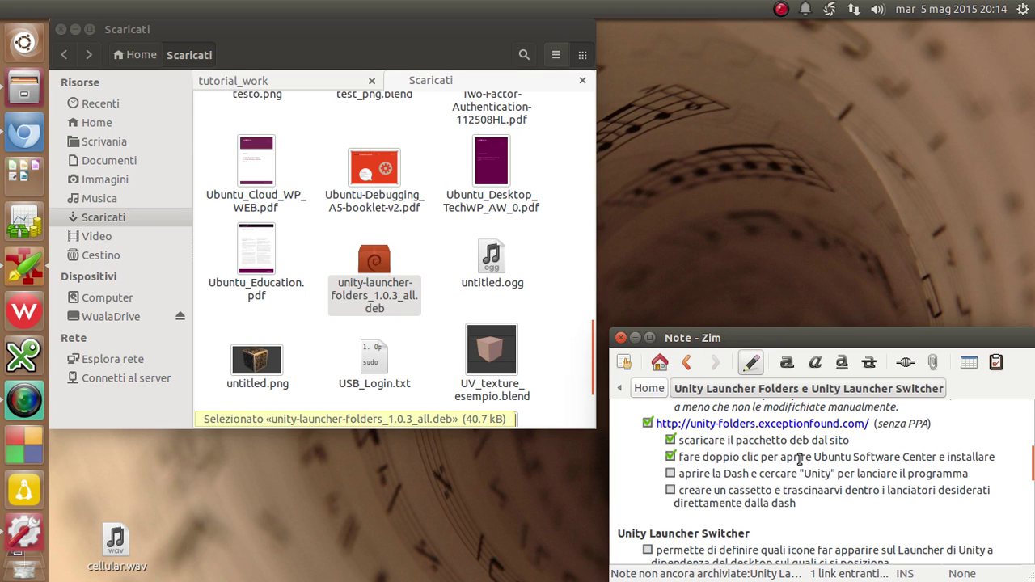
pyautogui.moveTo(944, 457); pyautogui.dragTo(831, 458)
pyautogui.click(841, 458)
pyautogui.click(385, 275)
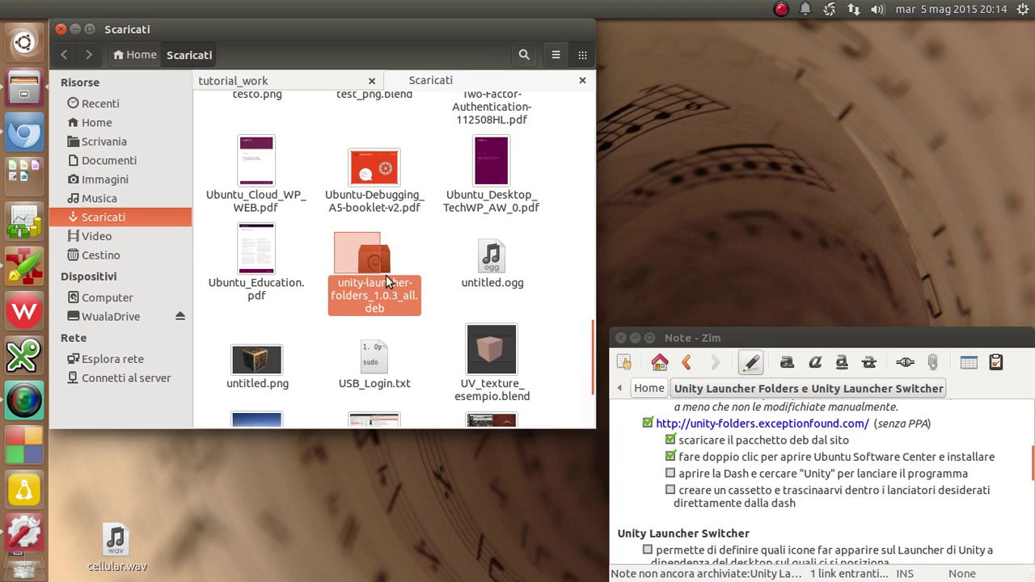
pyautogui.click(412, 249)
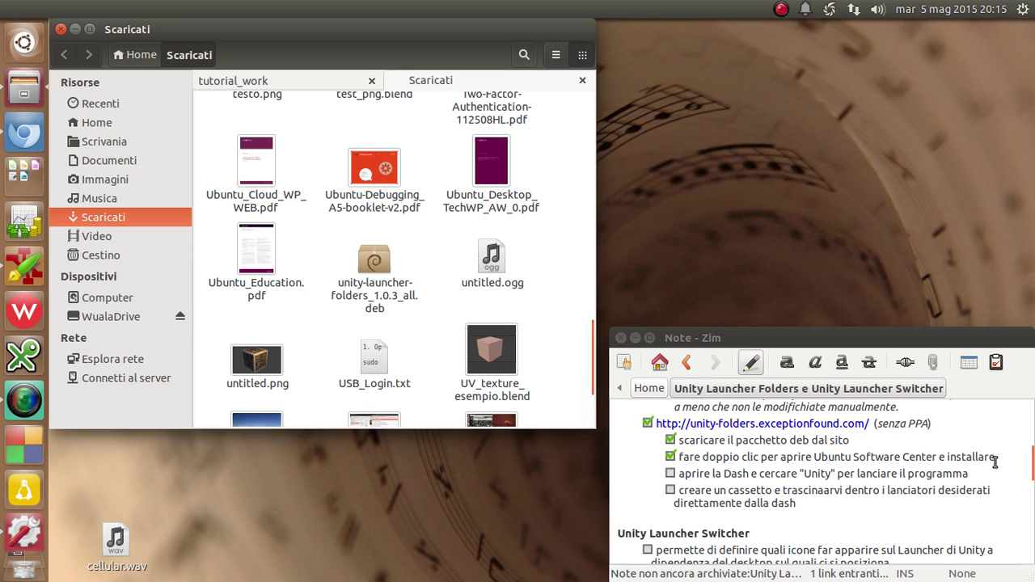
pyautogui.moveTo(814, 457); pyautogui.dragTo(916, 456)
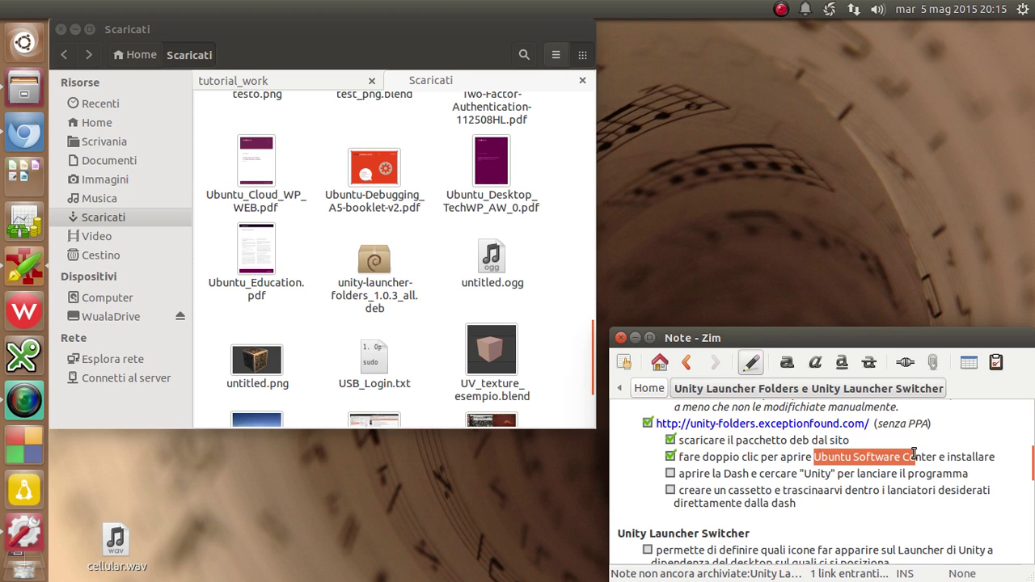
pyautogui.click(915, 457)
pyautogui.click(670, 474)
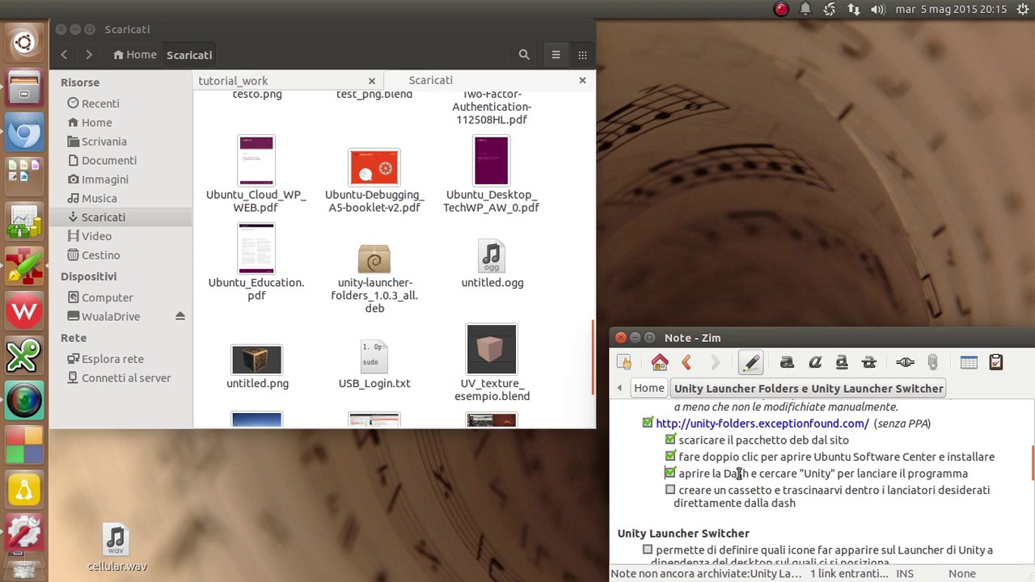
pyautogui.doubleClick(817, 474)
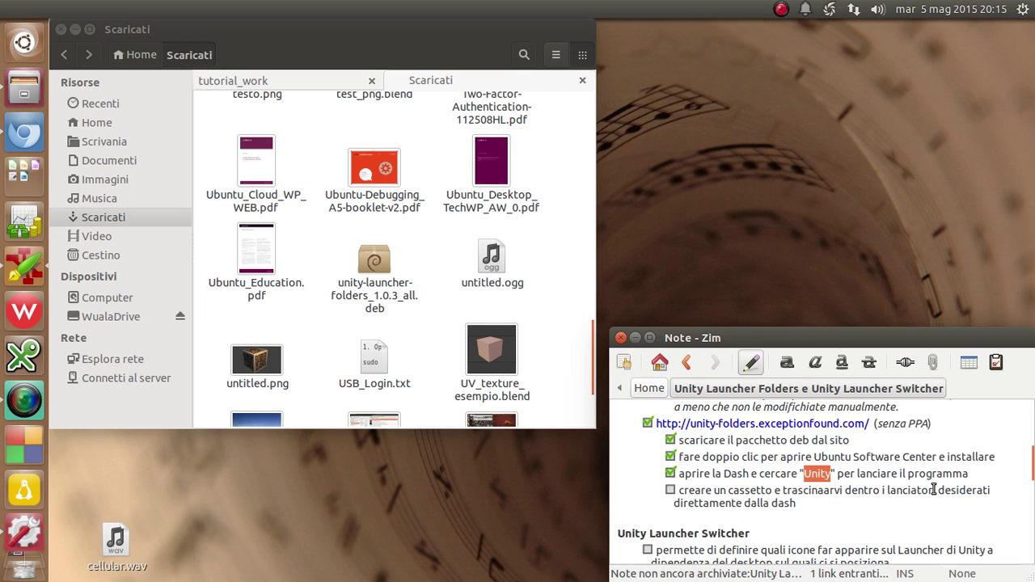
# Search the Dash applications for "unity" and choose Unity Launcher Folders.
pyautogui.press('super+a')
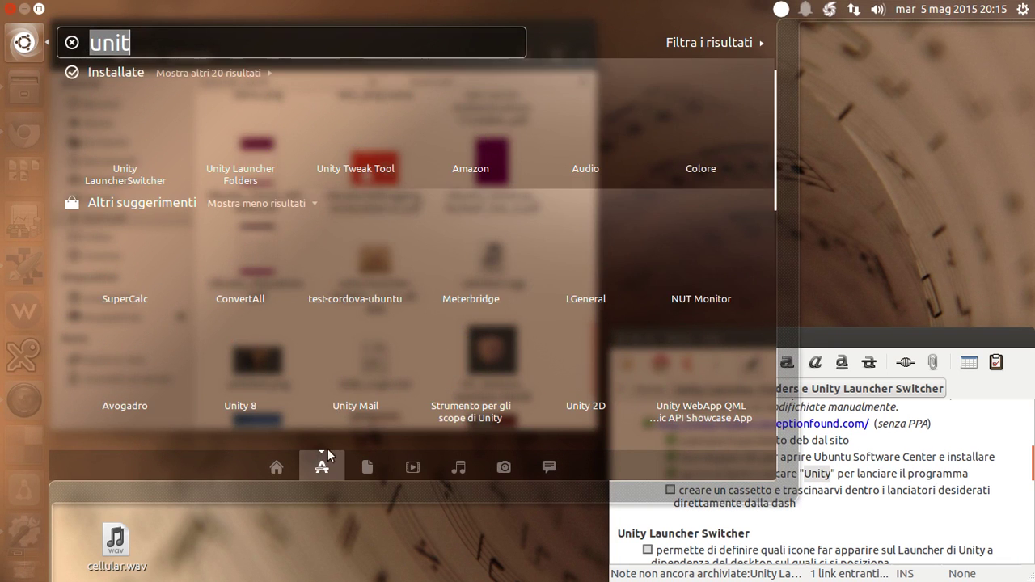
pyautogui.click(148, 41)
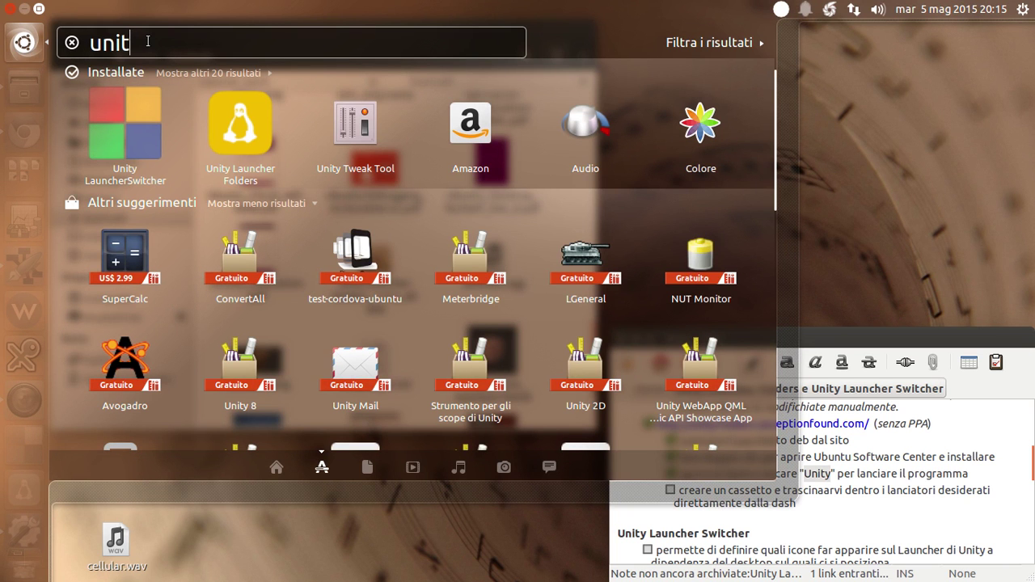
pyautogui.write('y')
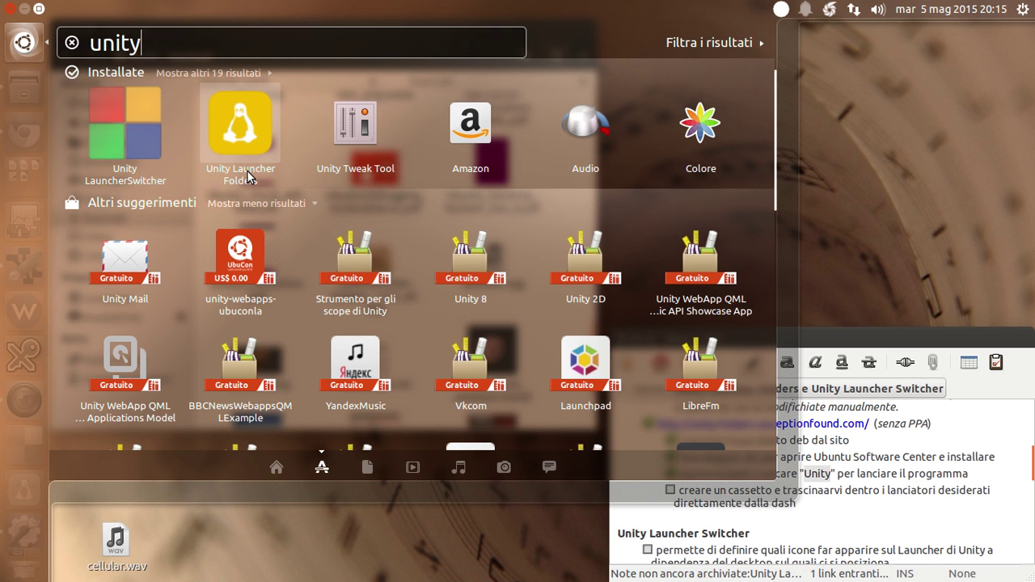
pyautogui.click(248, 125)
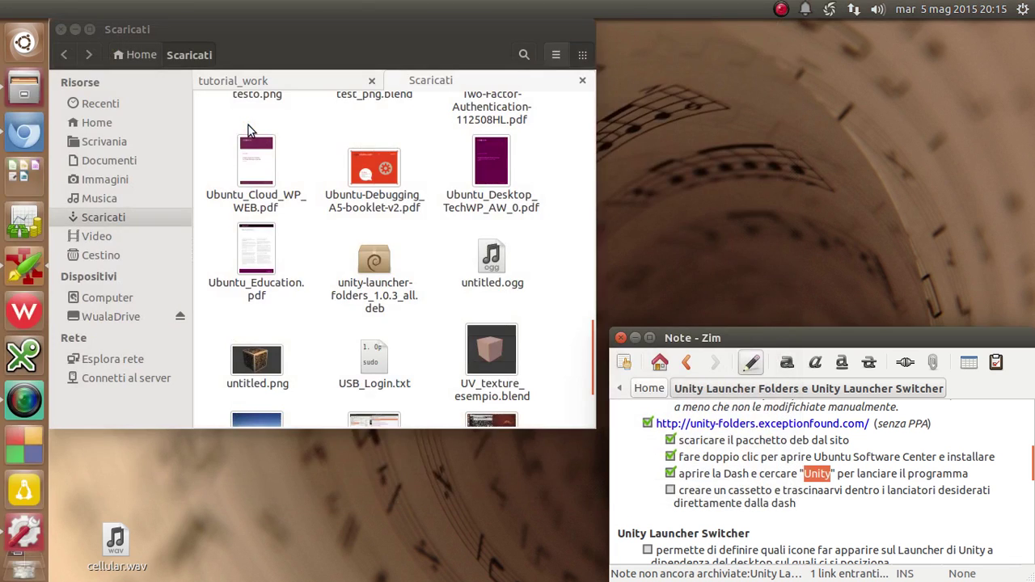
# Correct "trascinaarvi" to "trascinarvi" in the note's drawer-creation item and tick that item.
pyautogui.click(741, 501)
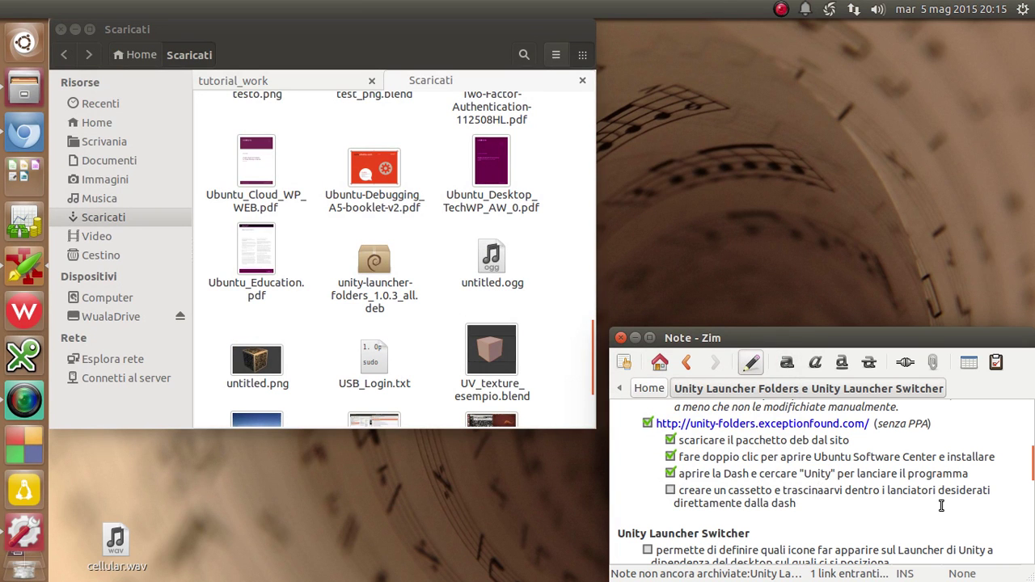
pyautogui.press('Delete')
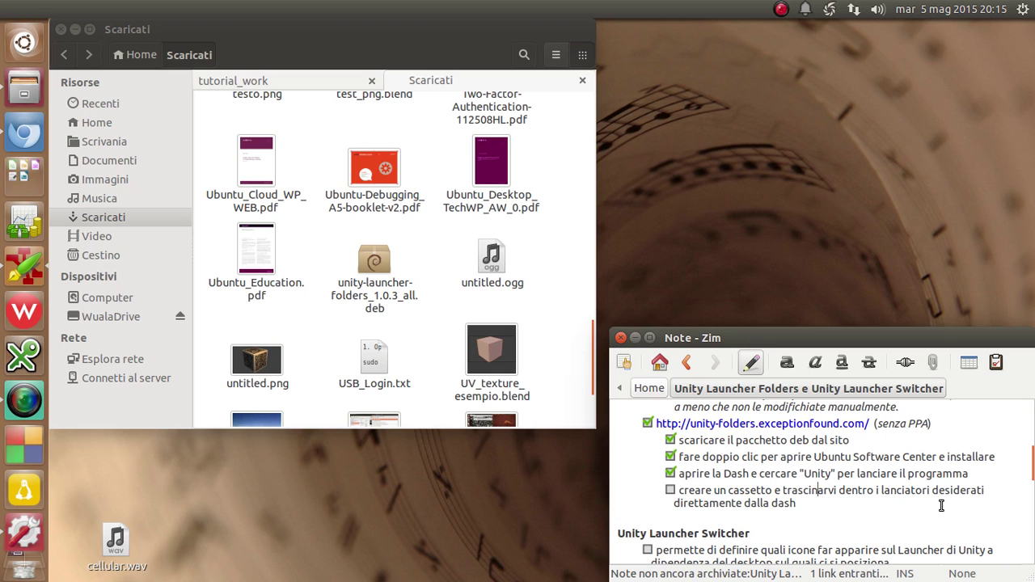
pyautogui.click(669, 489)
# Launch Unity Launcher Folders and move the LauncherFolders Editor window to the free area above the note.
pyautogui.click(24, 490)
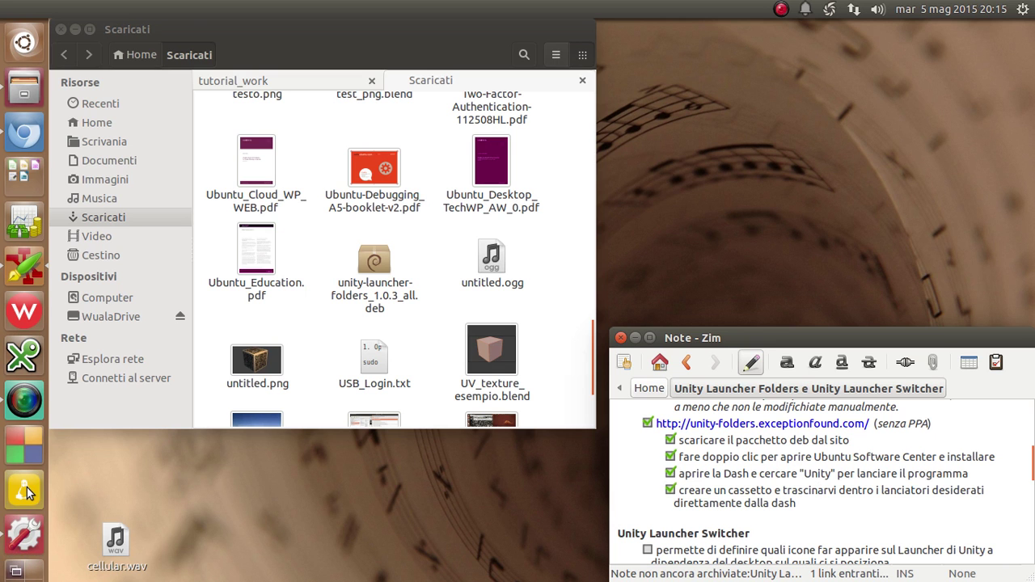
pyautogui.moveTo(583, 236); pyautogui.dragTo(792, 64)
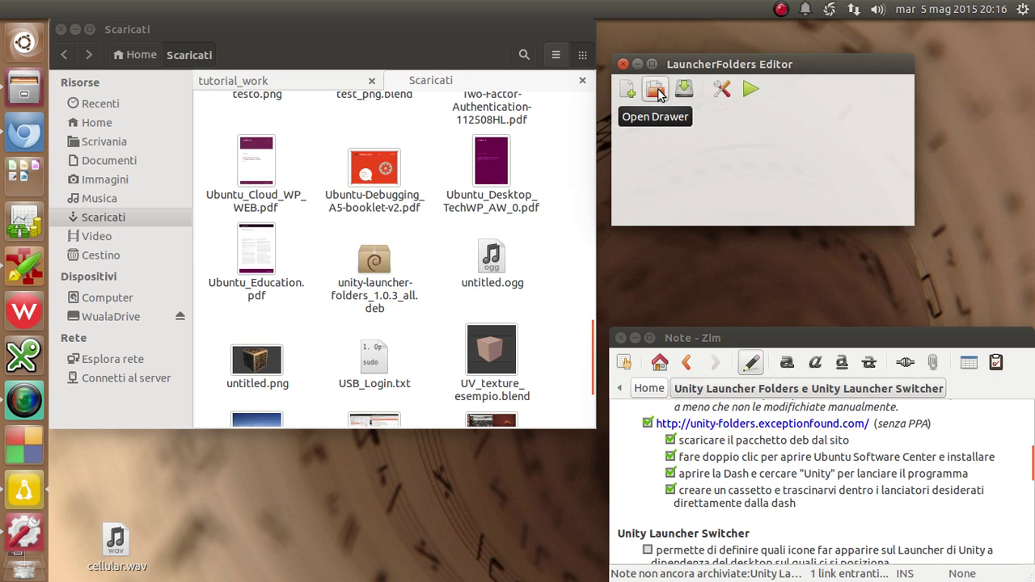
# View the list of existing launcher folders, close it, and look over the editor's remaining commands.
pyautogui.click(659, 94)
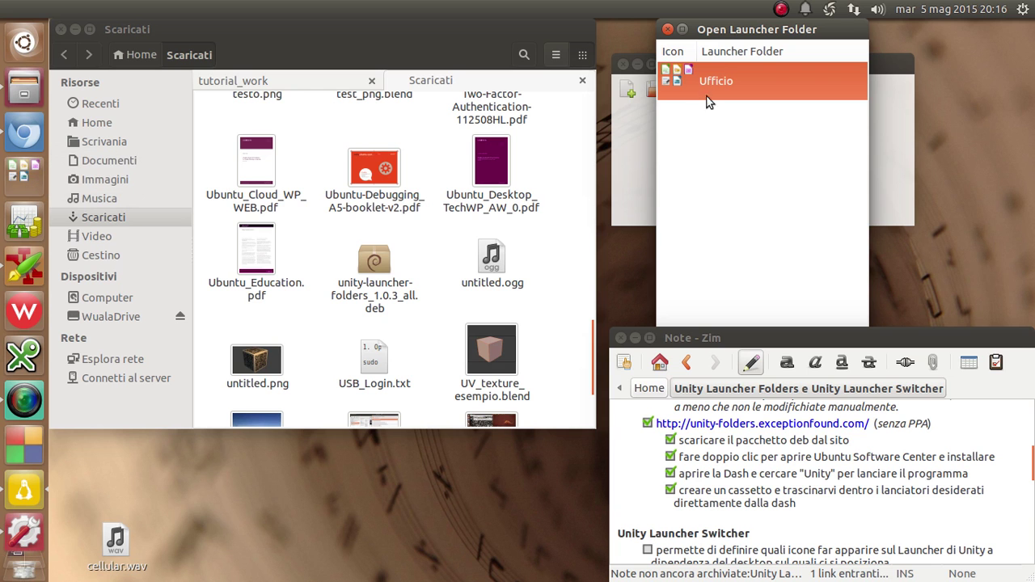
pyautogui.click(667, 30)
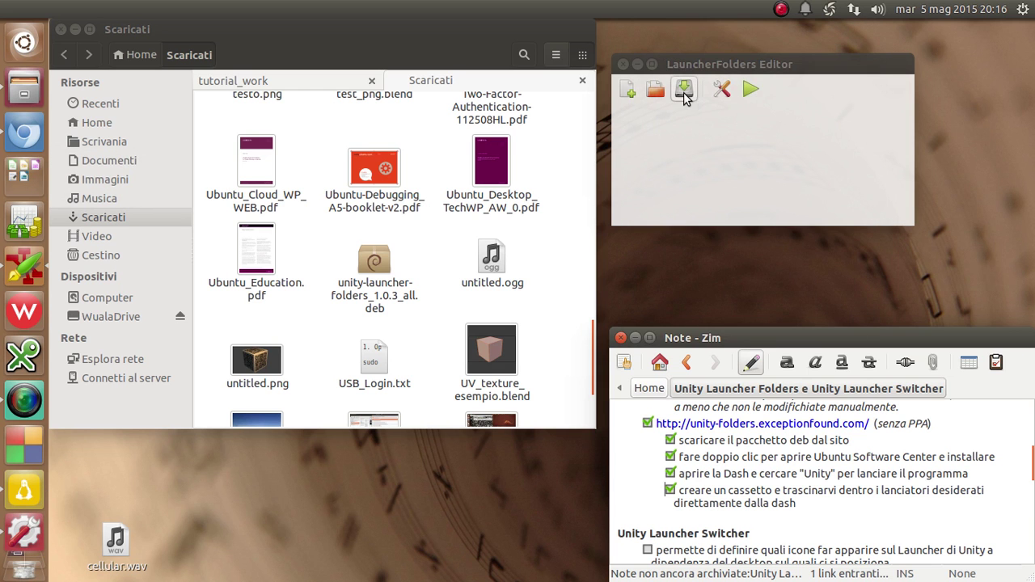
pyautogui.click(684, 90)
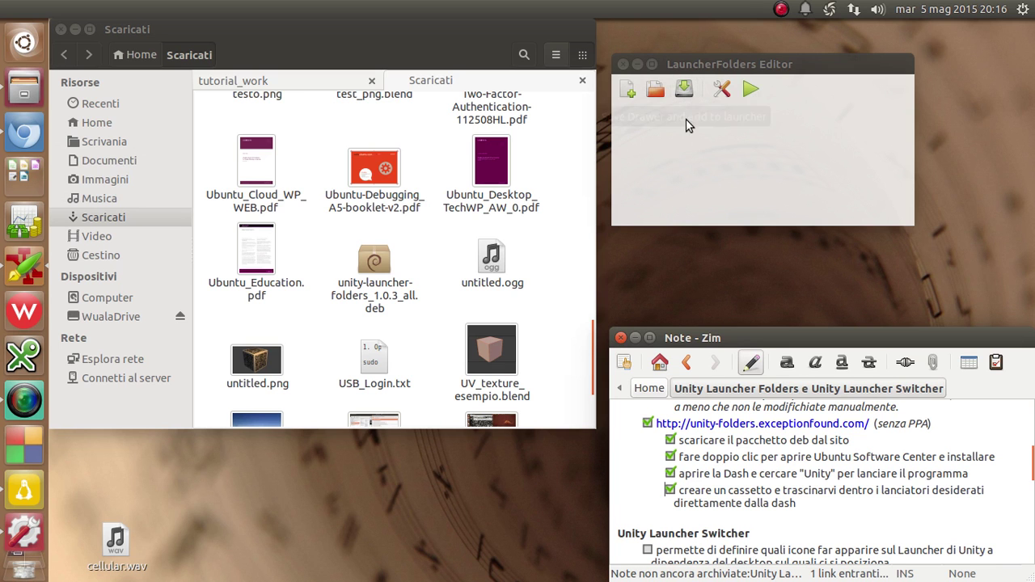
pyautogui.click(720, 93)
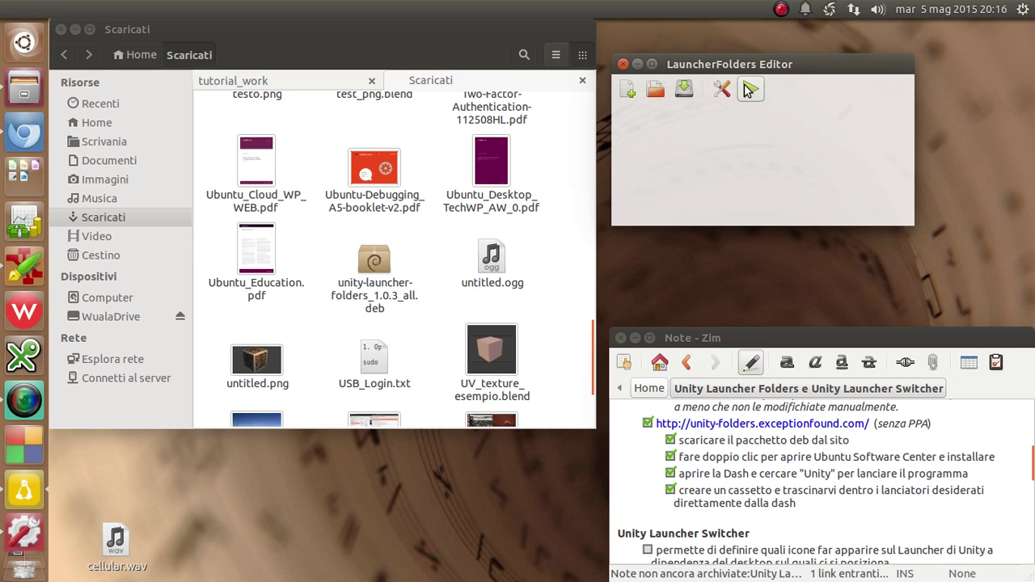
pyautogui.moveTo(763, 64); pyautogui.dragTo(828, 136)
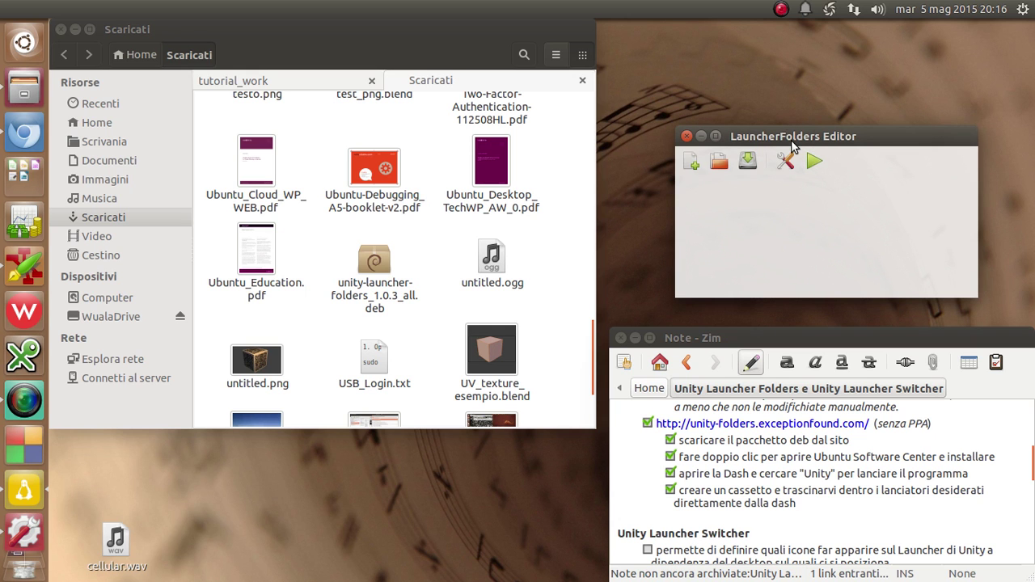
pyautogui.moveTo(792, 136); pyautogui.dragTo(754, 43)
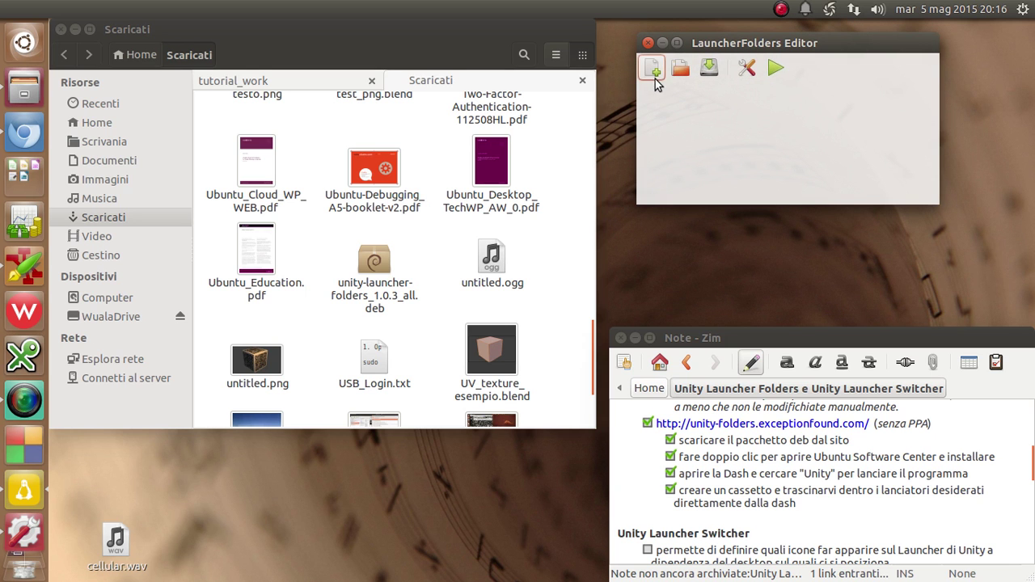
# Create a new drawer named "Pippa", browsing the icon chooser but keeping the default icon.
pyautogui.click(653, 70)
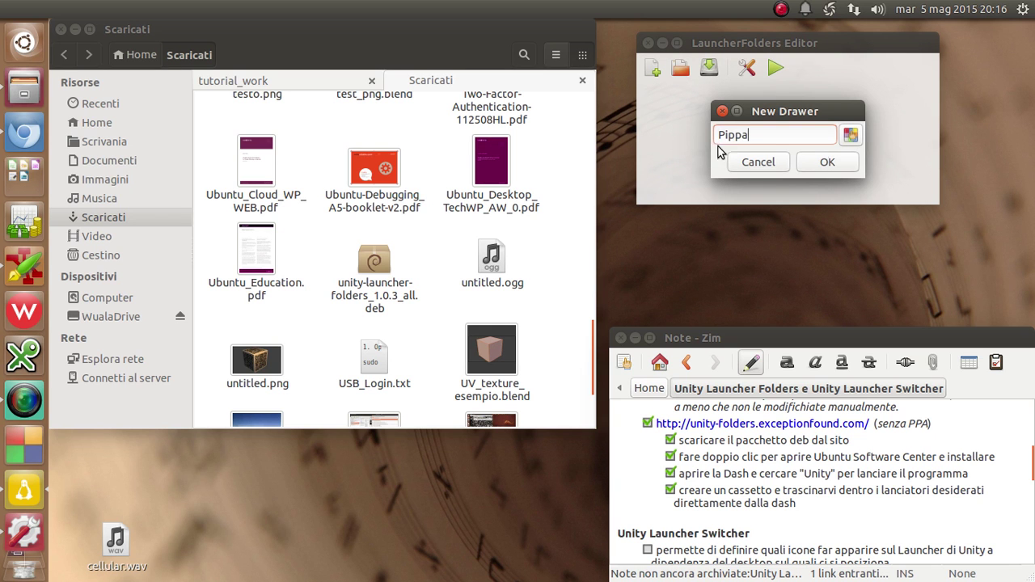
pyautogui.click(852, 136)
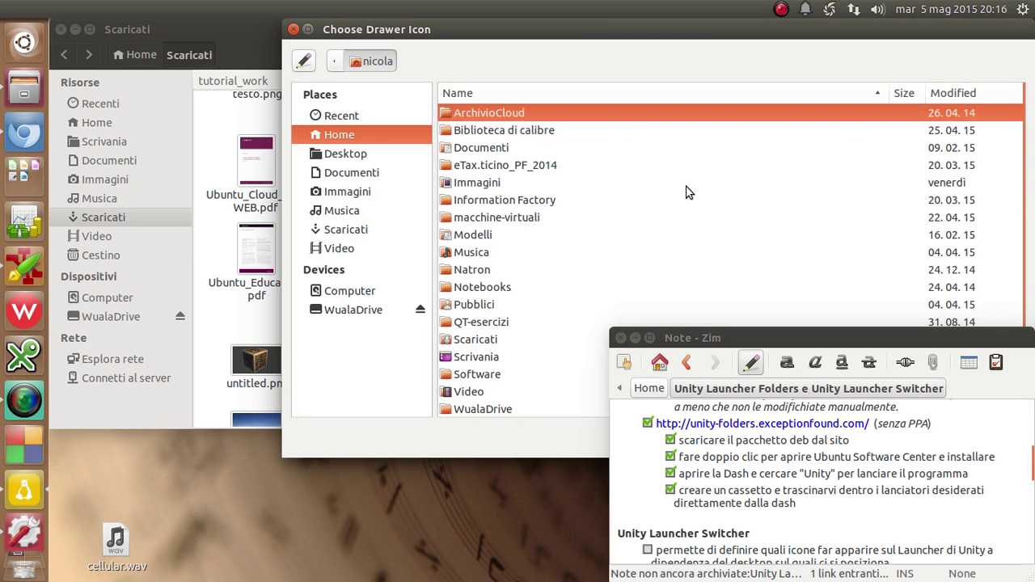
pyautogui.moveTo(550, 32); pyautogui.dragTo(177, 41)
pyautogui.click(549, 446)
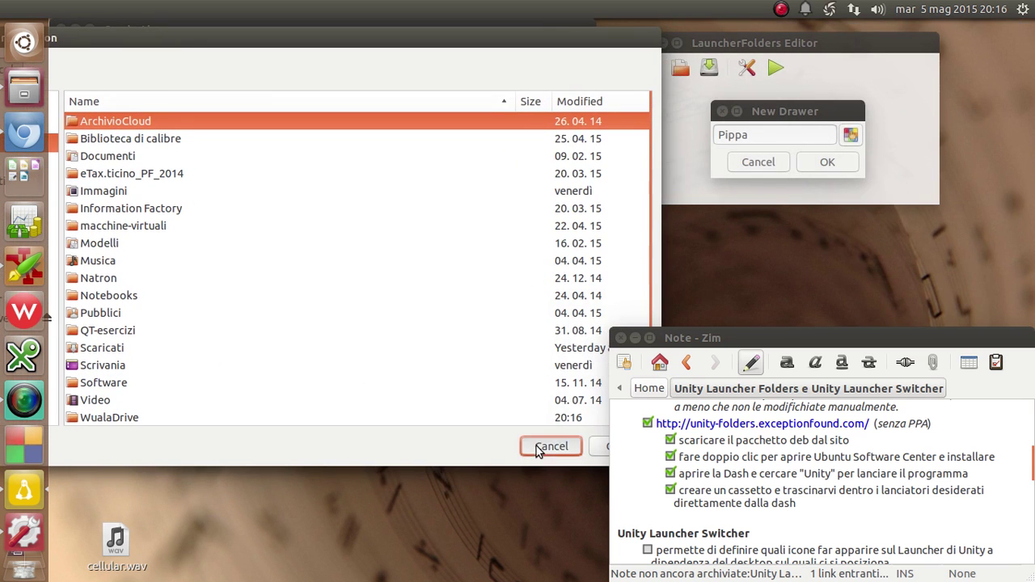
pyautogui.click(829, 163)
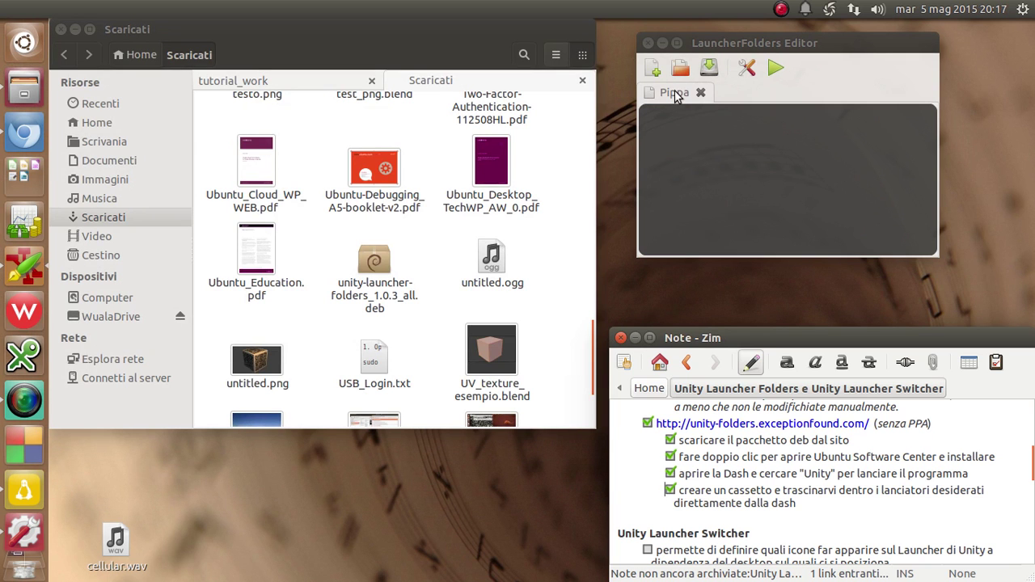
pyautogui.click(683, 97)
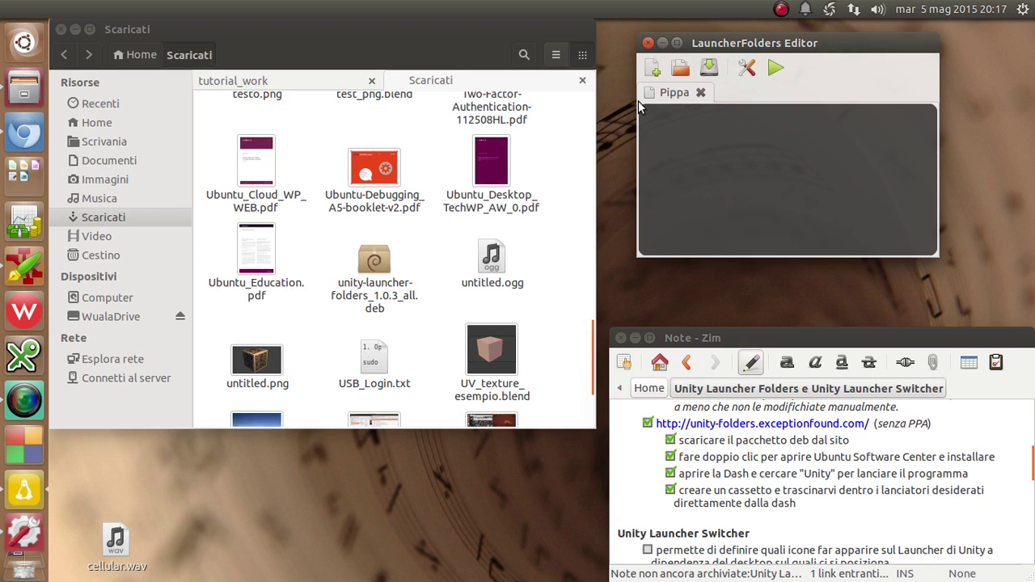
# Open the existing Ufficio launcher folder in the editor alongside Pippa and bring its contents into view.
pyautogui.click(682, 71)
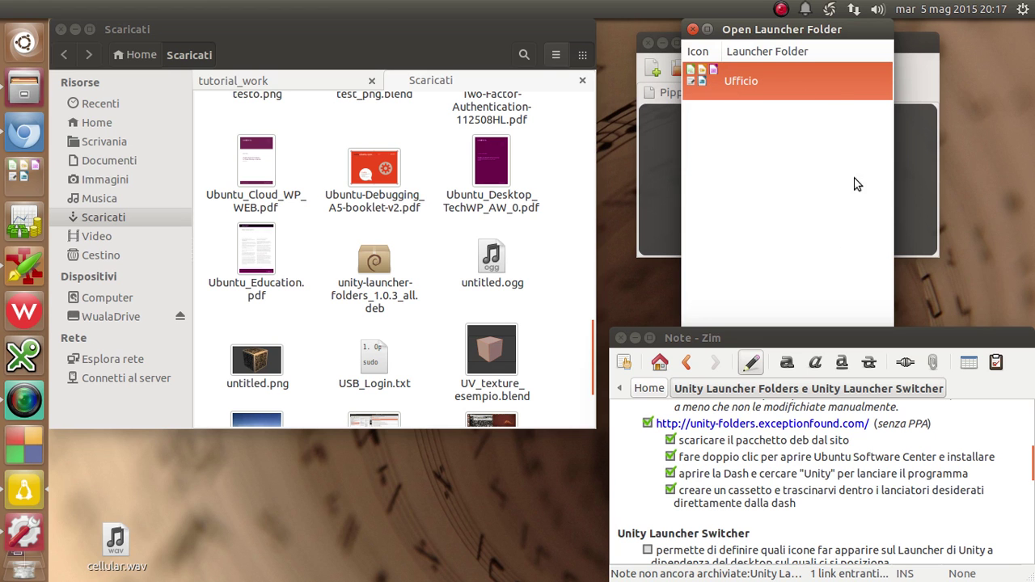
pyautogui.moveTo(779, 36); pyautogui.dragTo(385, 35)
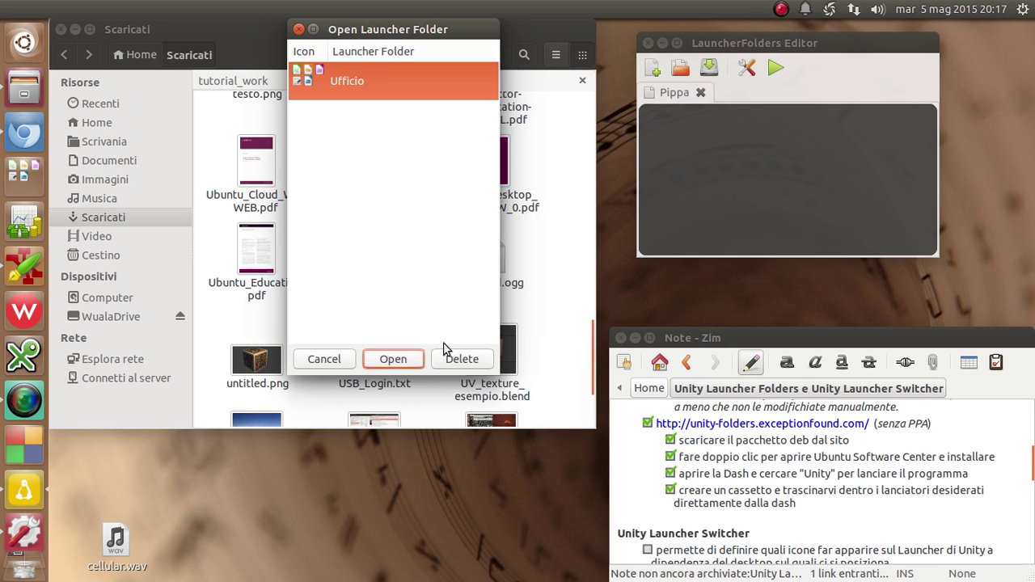
pyautogui.moveTo(376, 28); pyautogui.dragTo(431, 28)
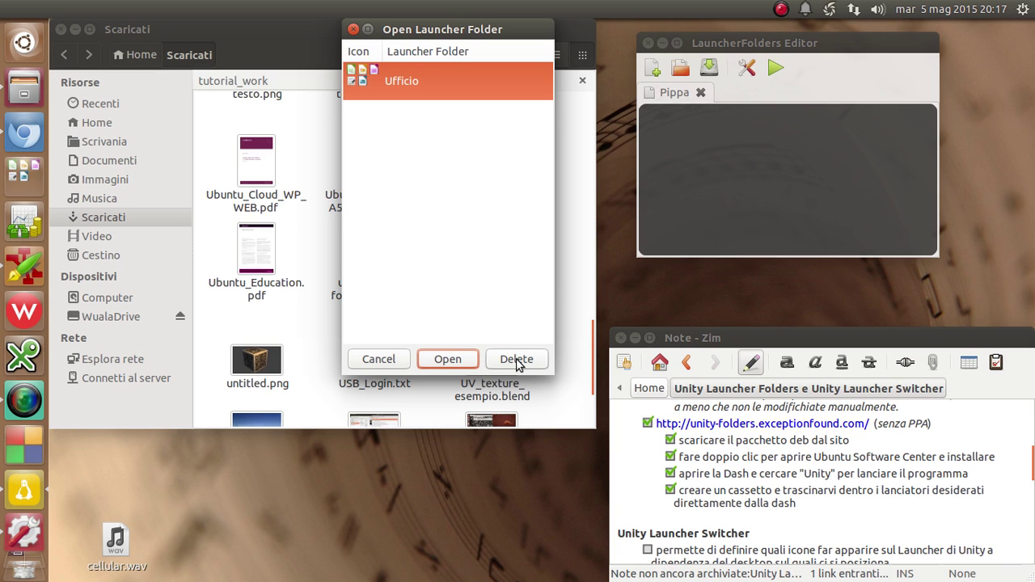
pyautogui.click(449, 83)
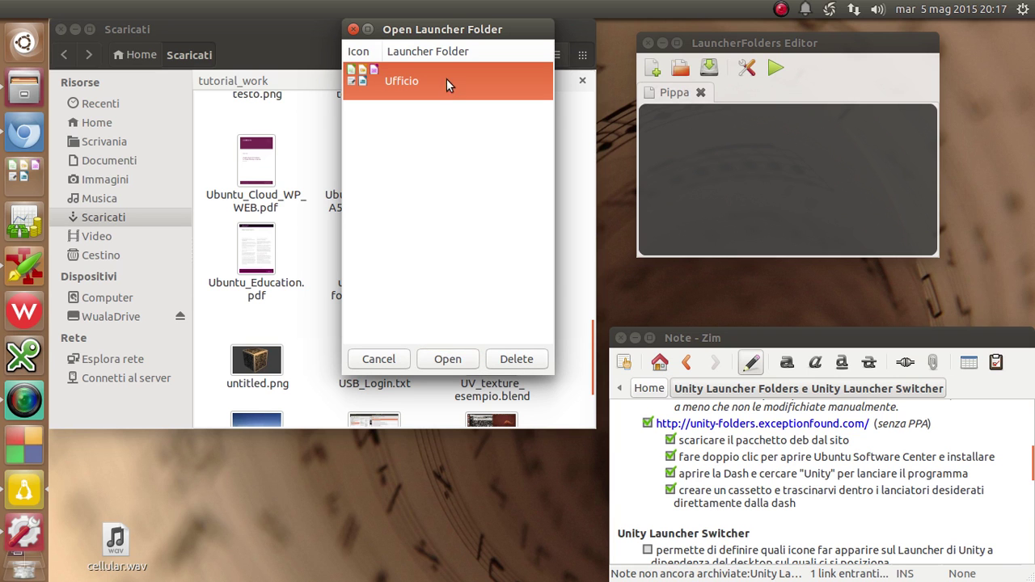
pyautogui.click(448, 359)
pyautogui.click(669, 104)
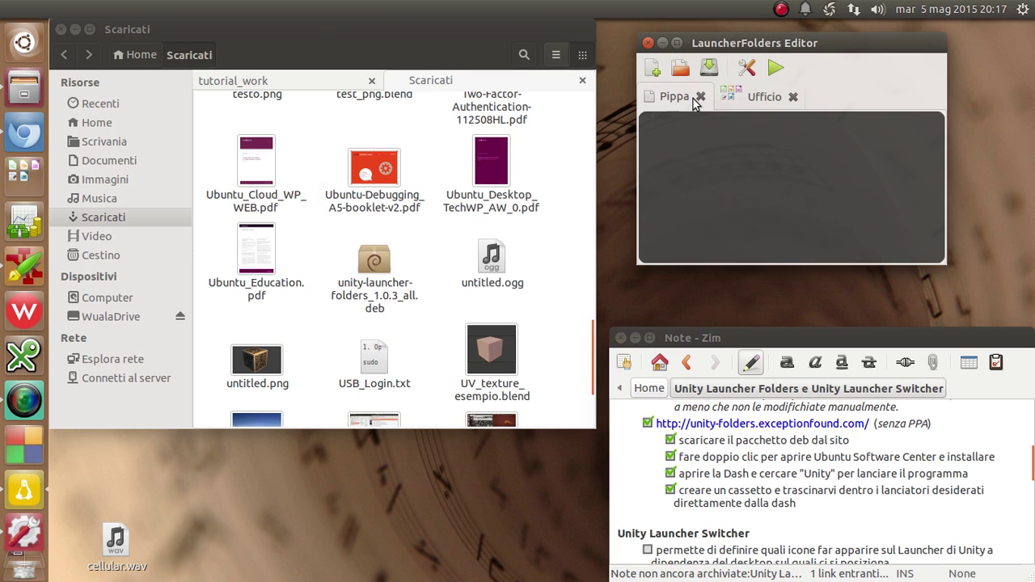
pyautogui.click(744, 99)
pyautogui.click(675, 98)
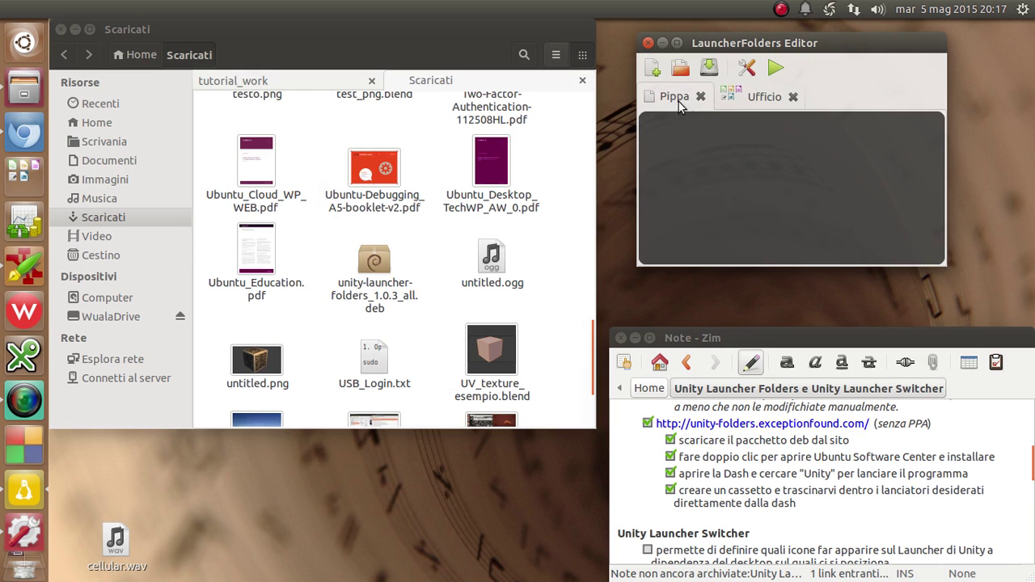
pyautogui.click(734, 100)
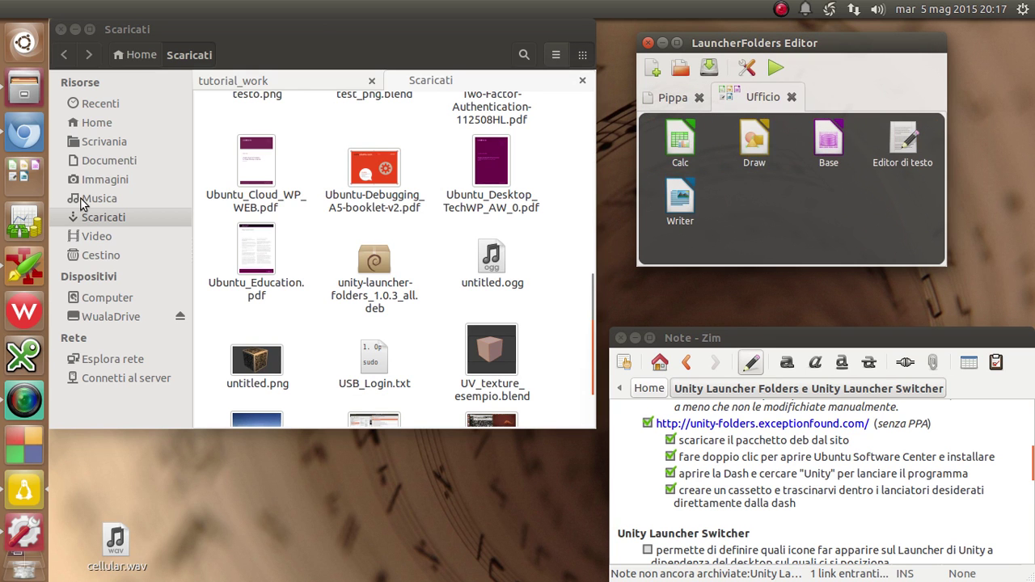
# Show the Ufficio drawer's menu and icon strip on the Launcher, close them, and return the file manager to Scaricati.
pyautogui.rightClick(33, 186)
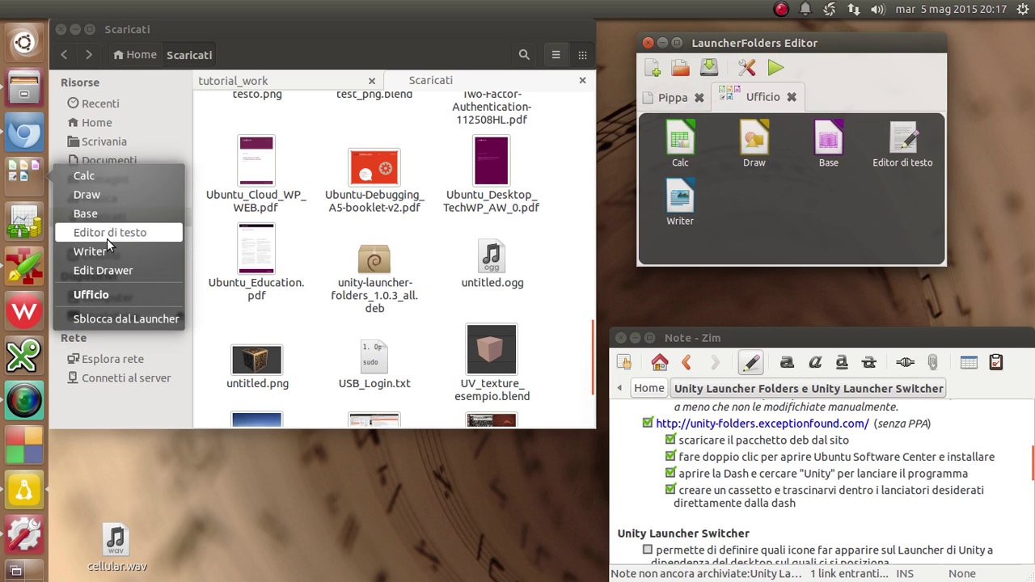
pyautogui.rightClick(34, 185)
pyautogui.rightClick(34, 185)
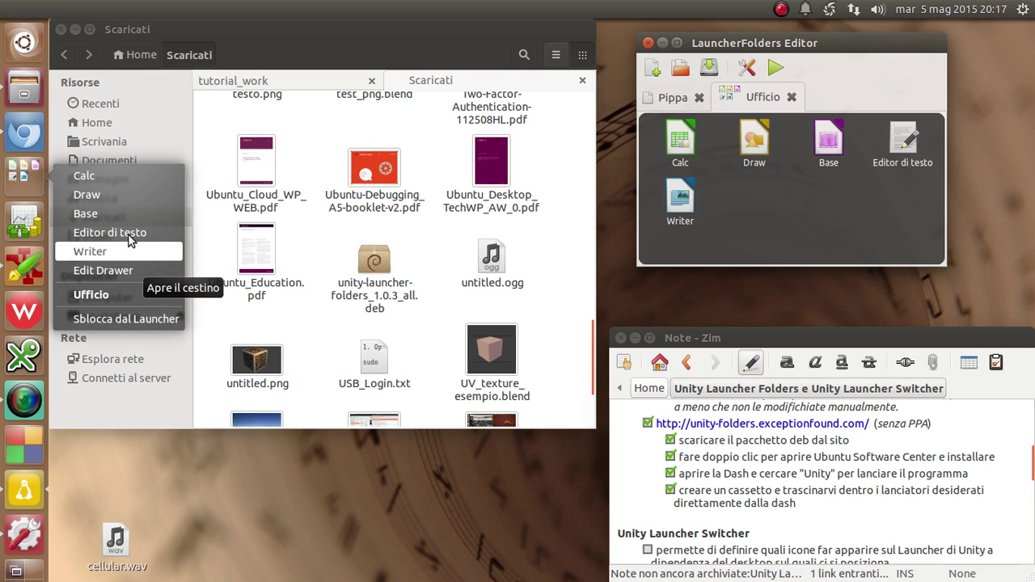
pyautogui.click(23, 174)
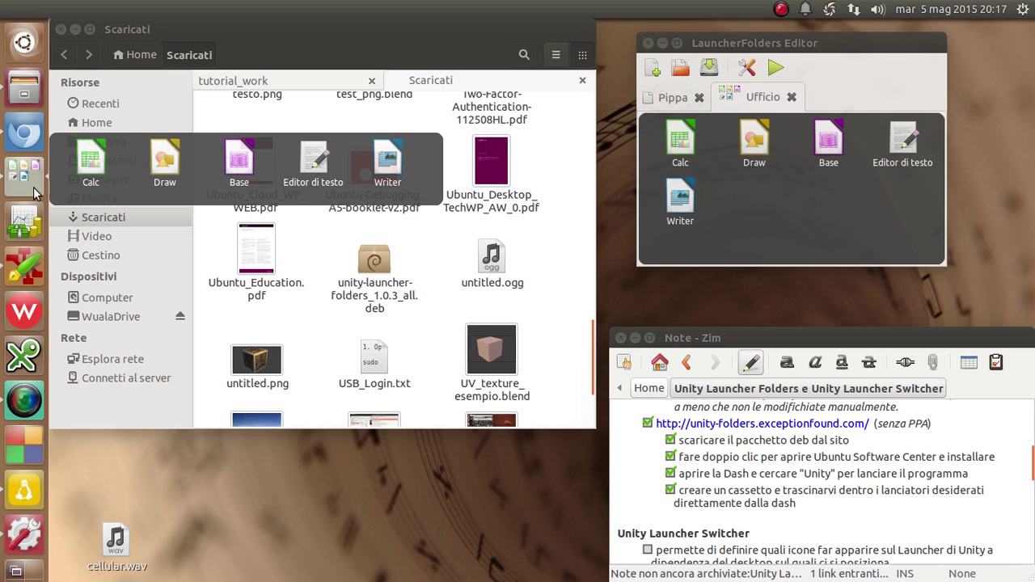
pyautogui.click(130, 253)
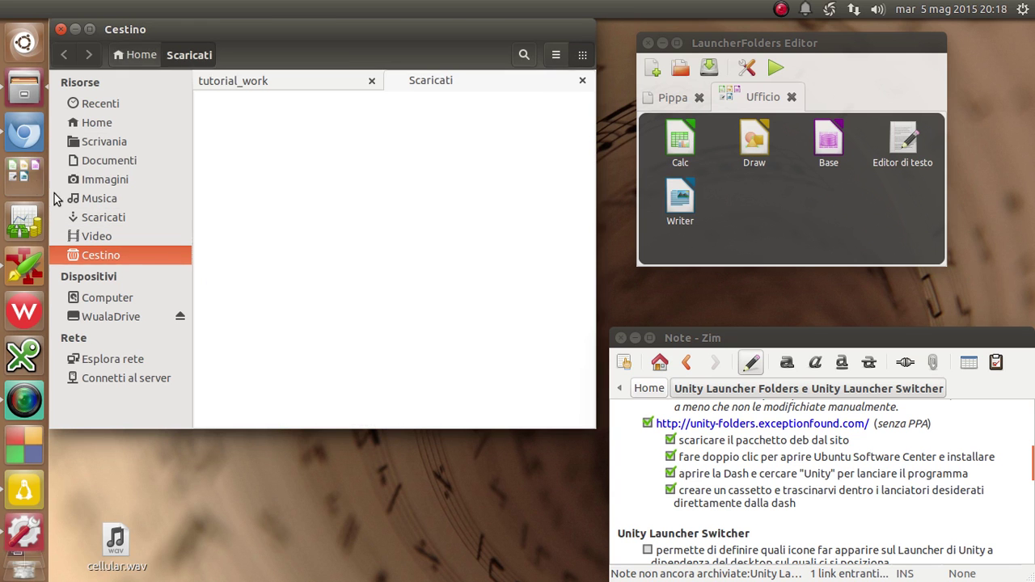
pyautogui.click(64, 55)
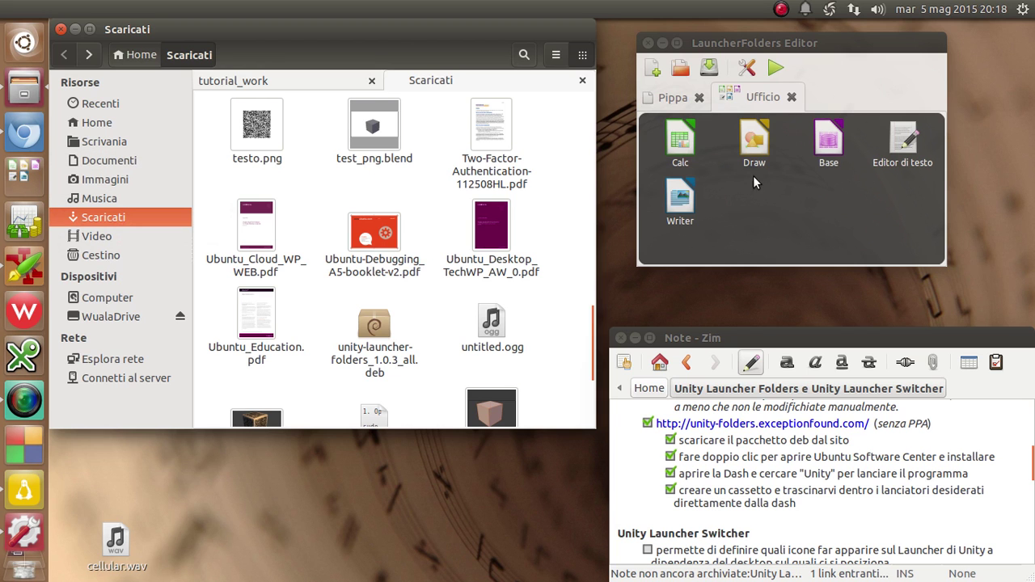
# View the name and icon properties of the Calc launcher in the Ufficio drawer, and close them without changes.
pyautogui.rightClick(686, 143)
pyautogui.rightClick(685, 143)
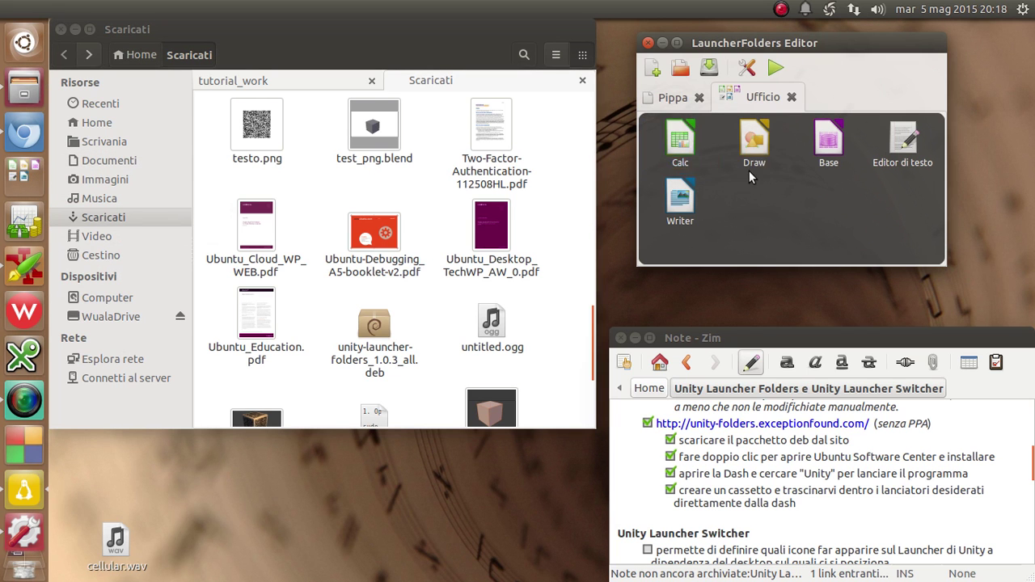
pyautogui.rightClick(681, 139)
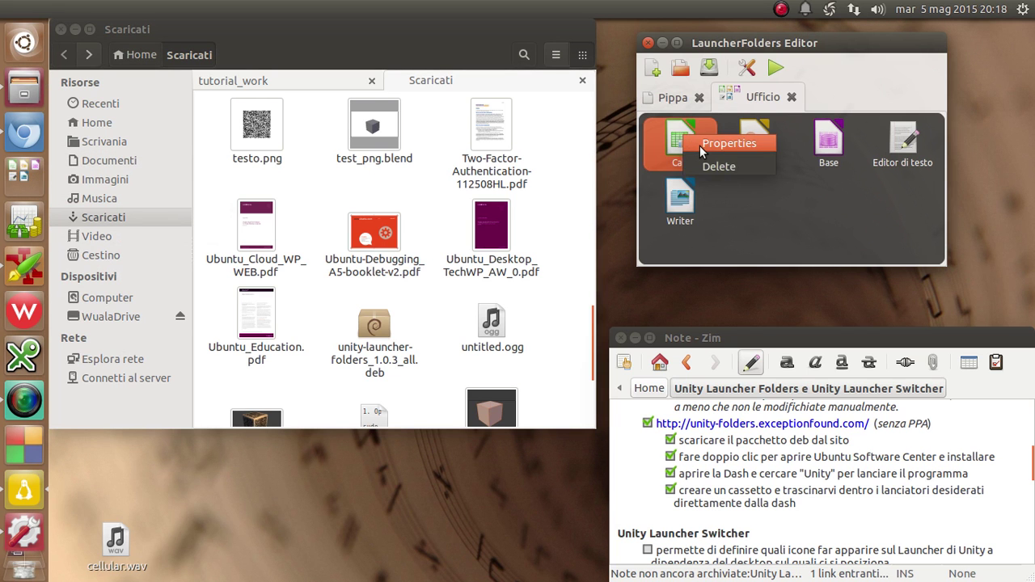
pyautogui.click(700, 145)
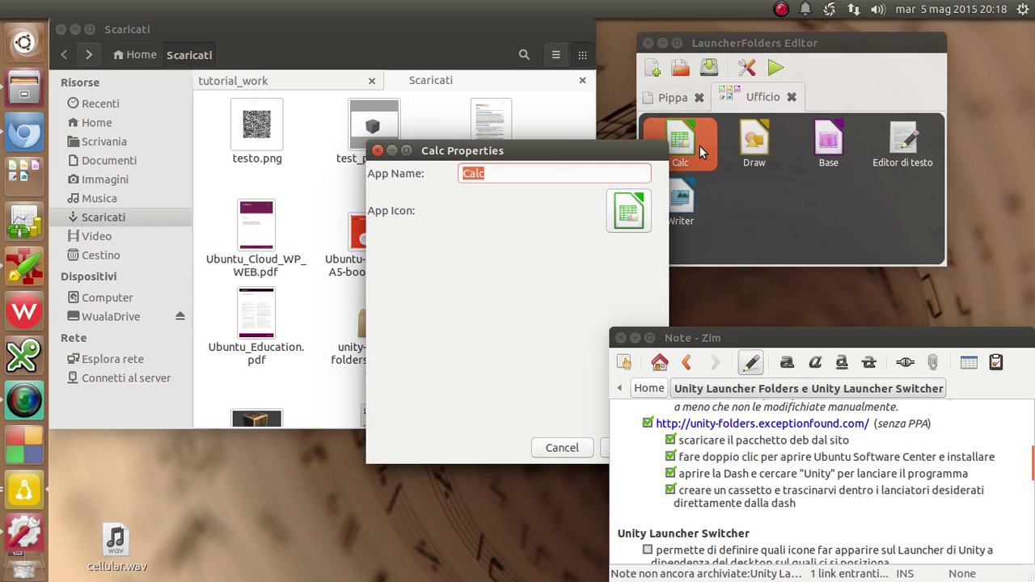
pyautogui.moveTo(547, 148); pyautogui.dragTo(316, 72)
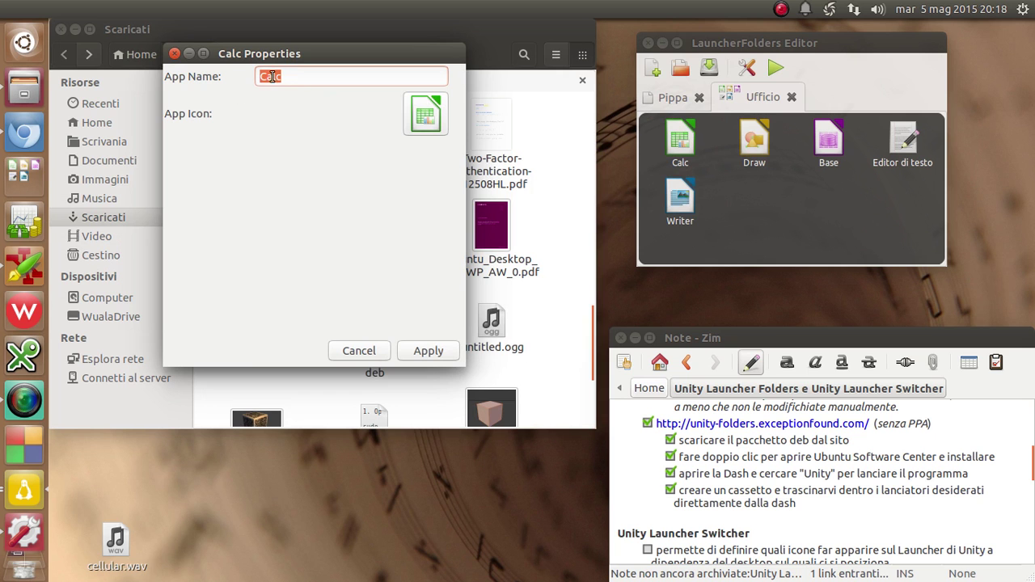
pyautogui.click(300, 75)
pyautogui.doubleClick(285, 76)
pyautogui.click(321, 74)
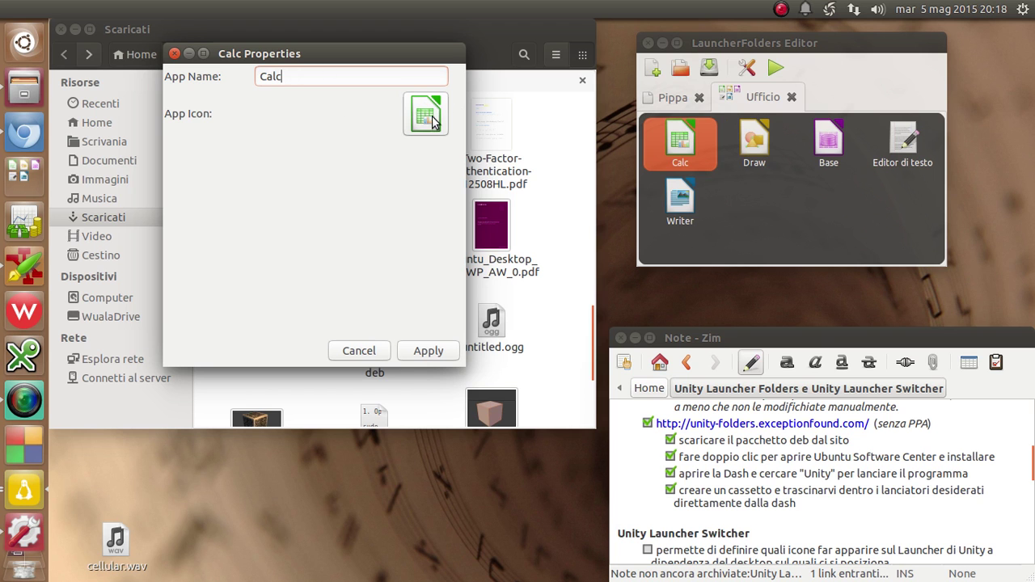
pyautogui.click(369, 356)
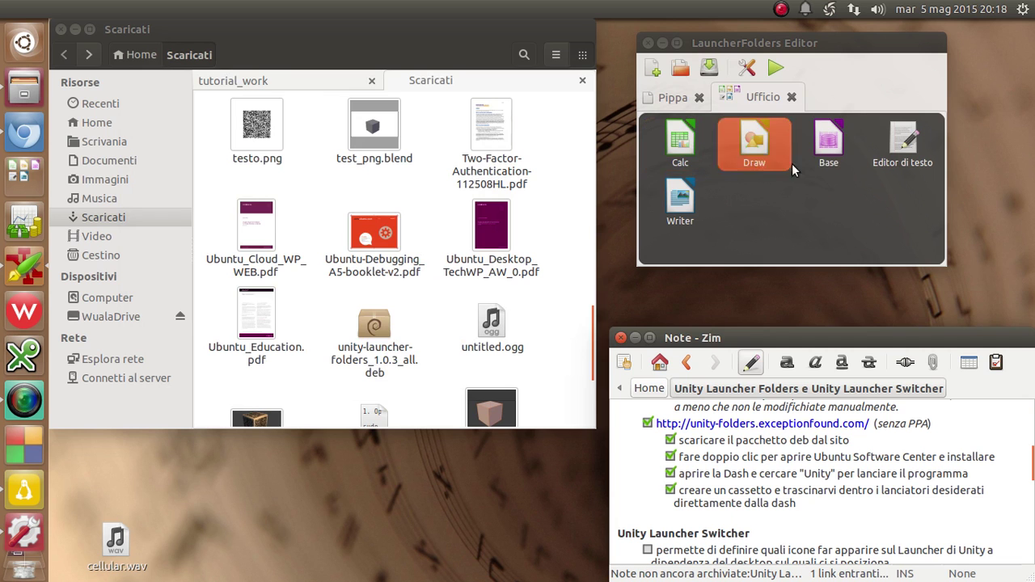
# Check which actions are offered for the Draw and Editor di testo launchers in the Ufficio drawer, applying none.
pyautogui.rightClick(751, 145)
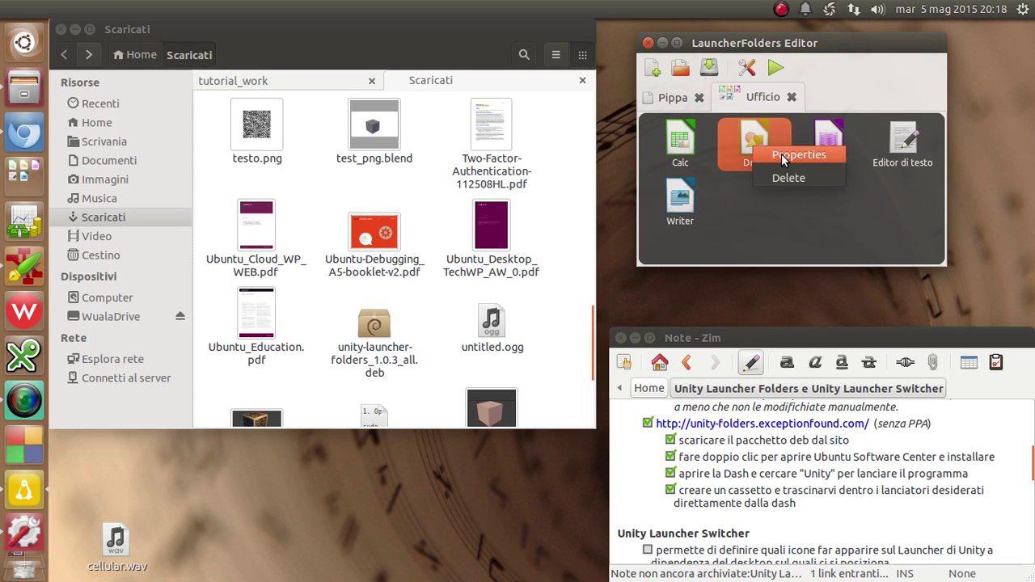
pyautogui.click(745, 199)
pyautogui.rightClick(759, 143)
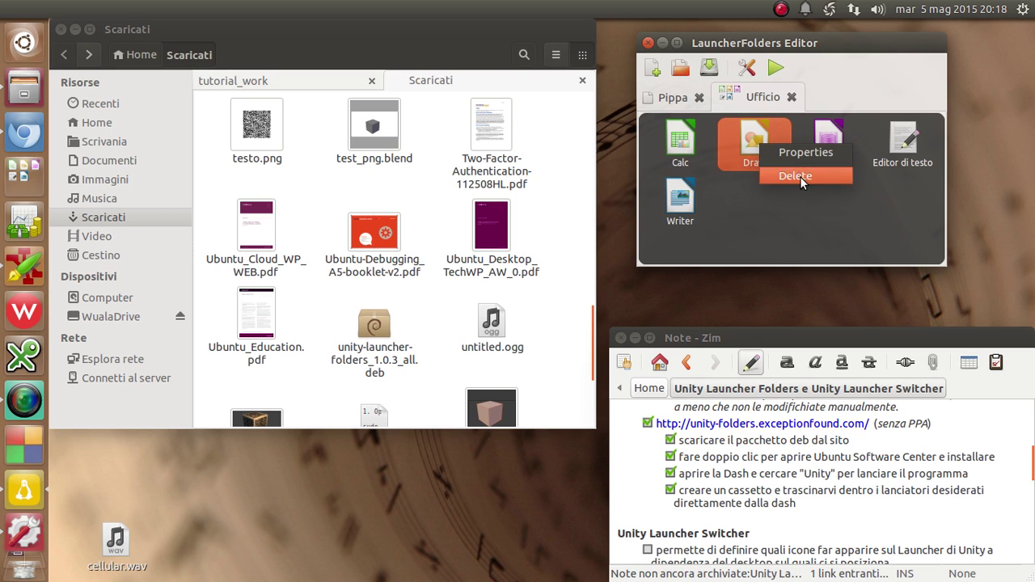
pyautogui.click(848, 227)
pyautogui.rightClick(895, 133)
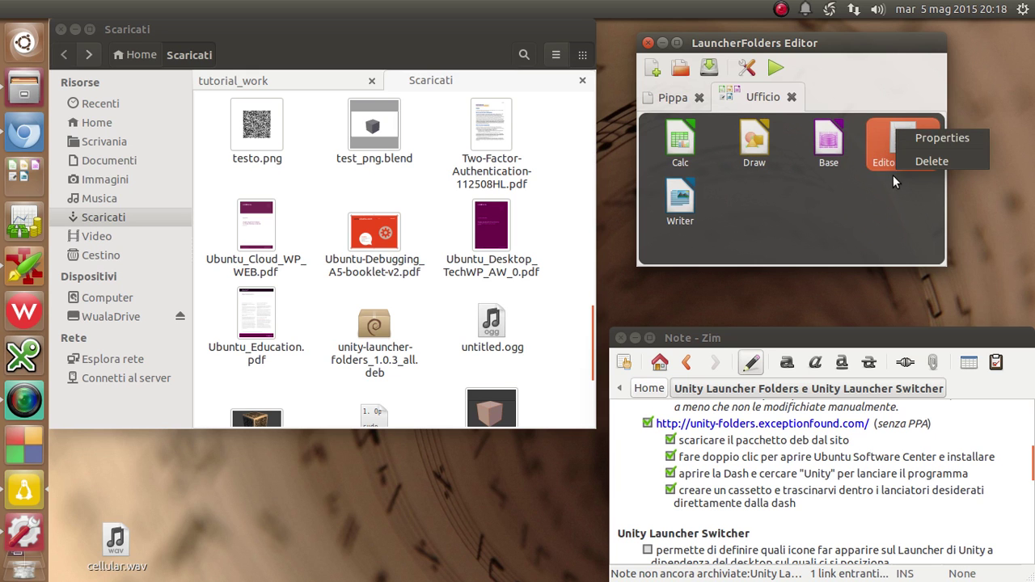
pyautogui.click(891, 222)
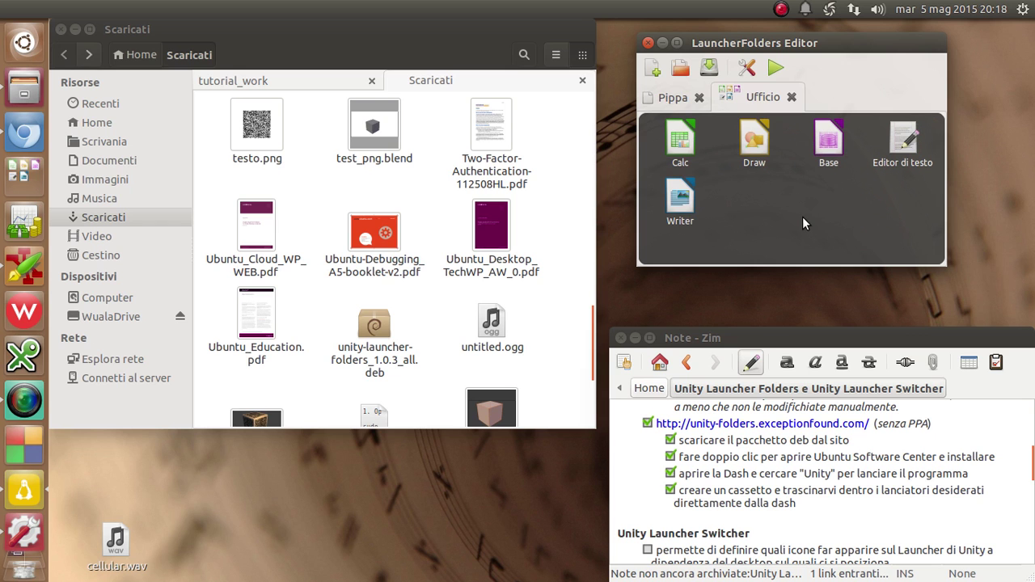
# Open the drawer preferences, look over the size settings and drawer types, and keep Horizontal Strip.
pyautogui.click(707, 70)
pyautogui.click(747, 72)
pyautogui.moveTo(773, 37); pyautogui.dragTo(424, 52)
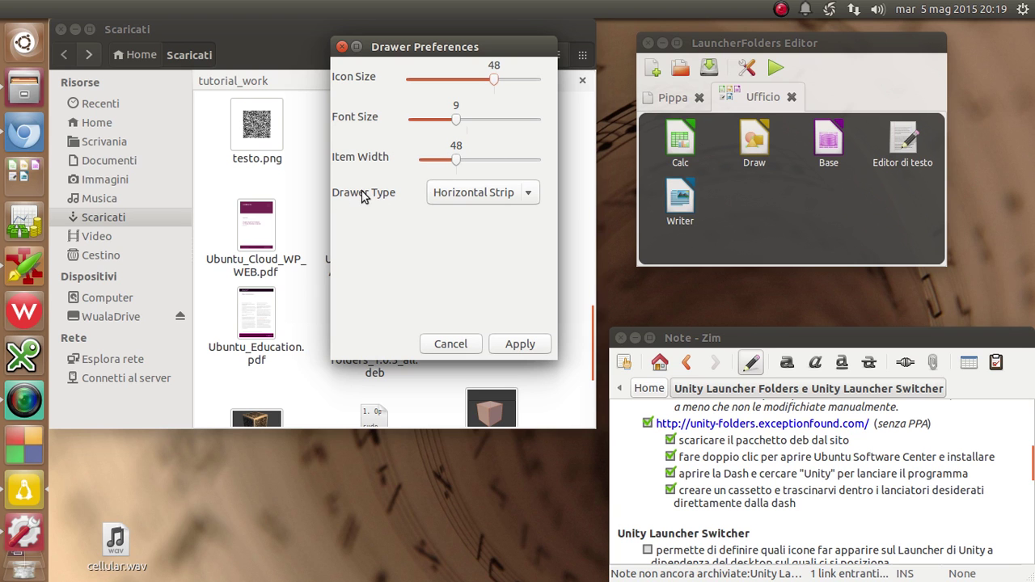
pyautogui.click(521, 197)
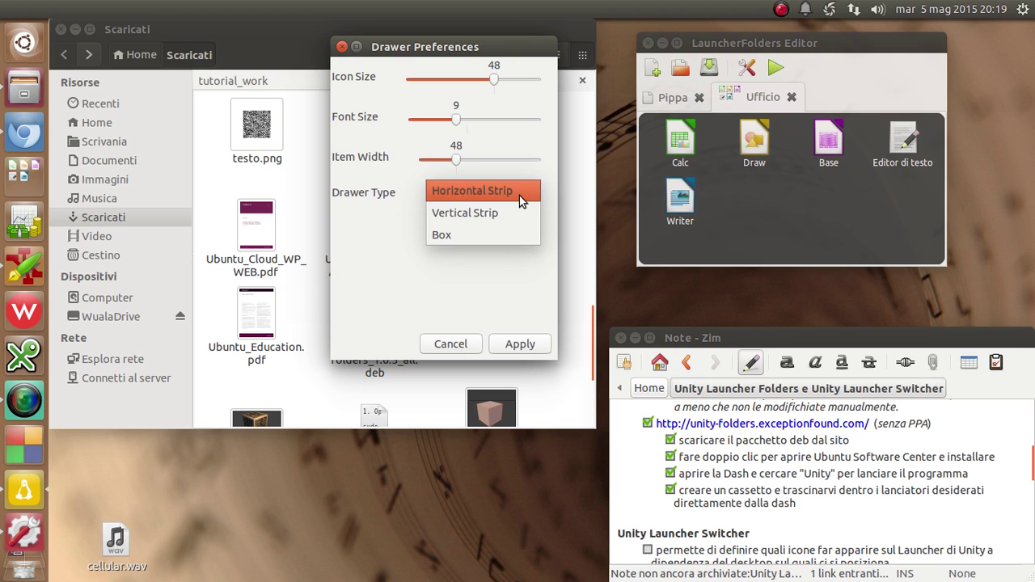
pyautogui.click(476, 191)
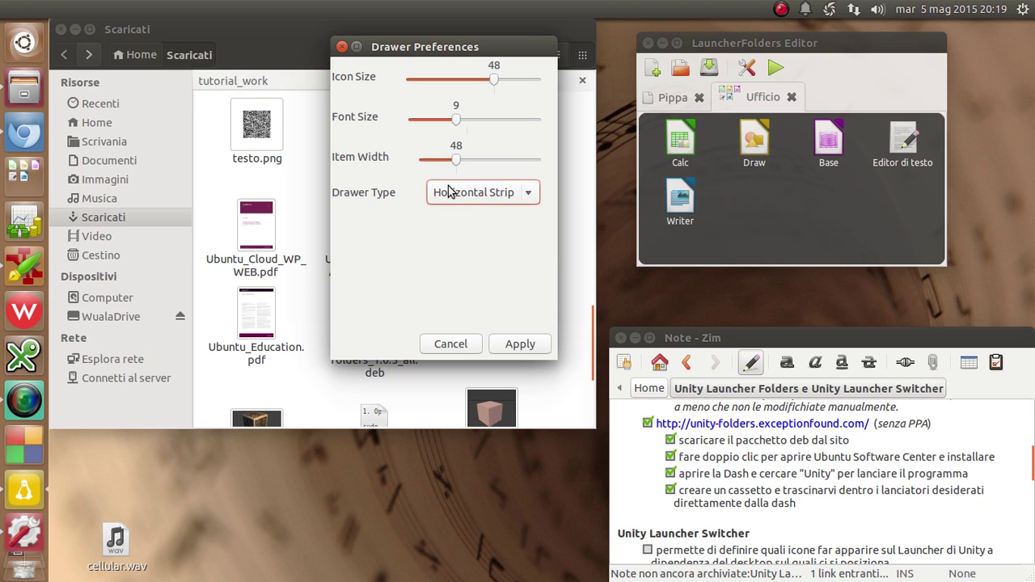
# Compare the Ufficio drawer on the Launcher with the available drawer types, and cancel the drawer preferences.
pyautogui.click(30, 168)
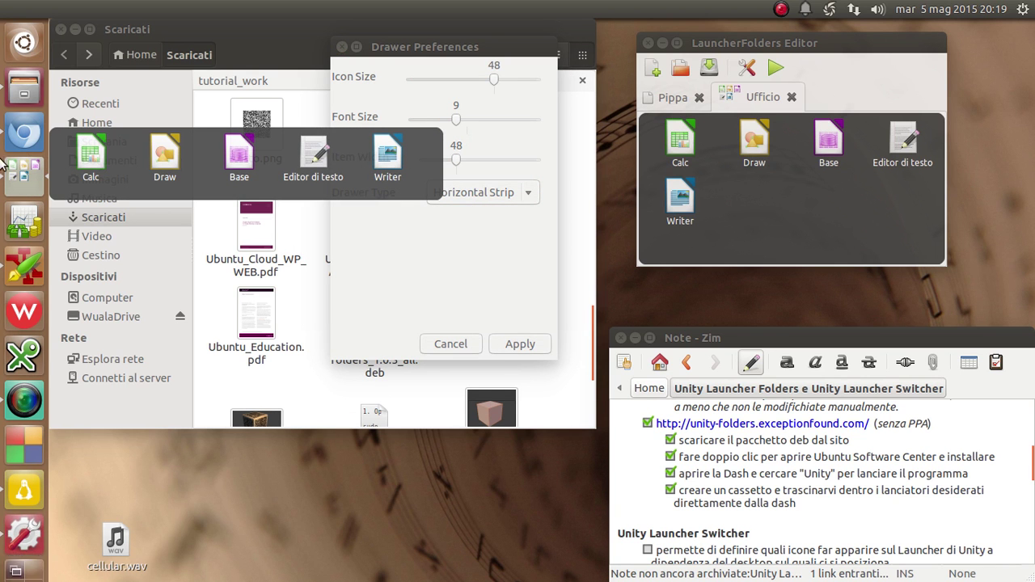
pyautogui.click(458, 275)
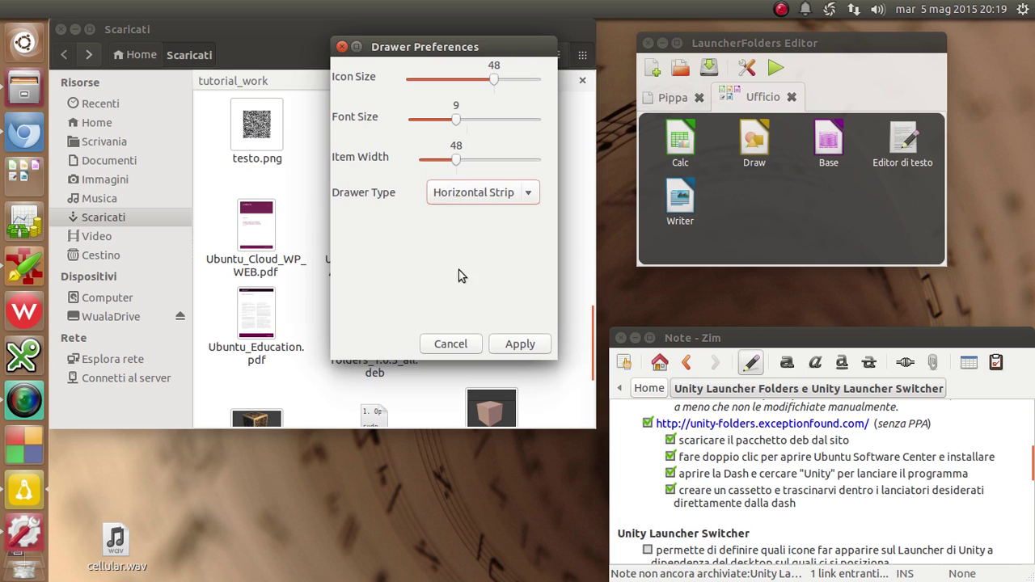
pyautogui.click(506, 199)
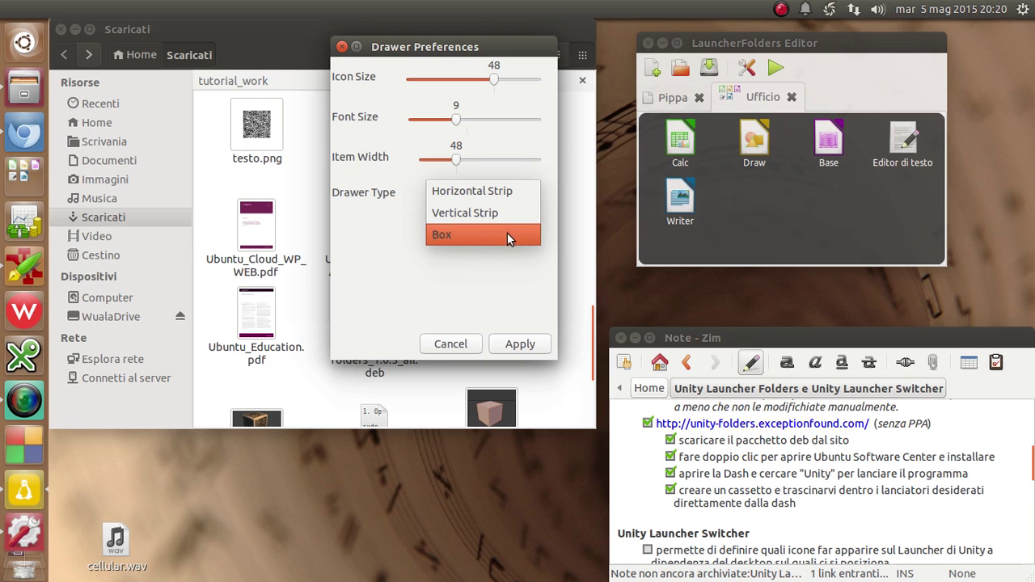
pyautogui.click(475, 299)
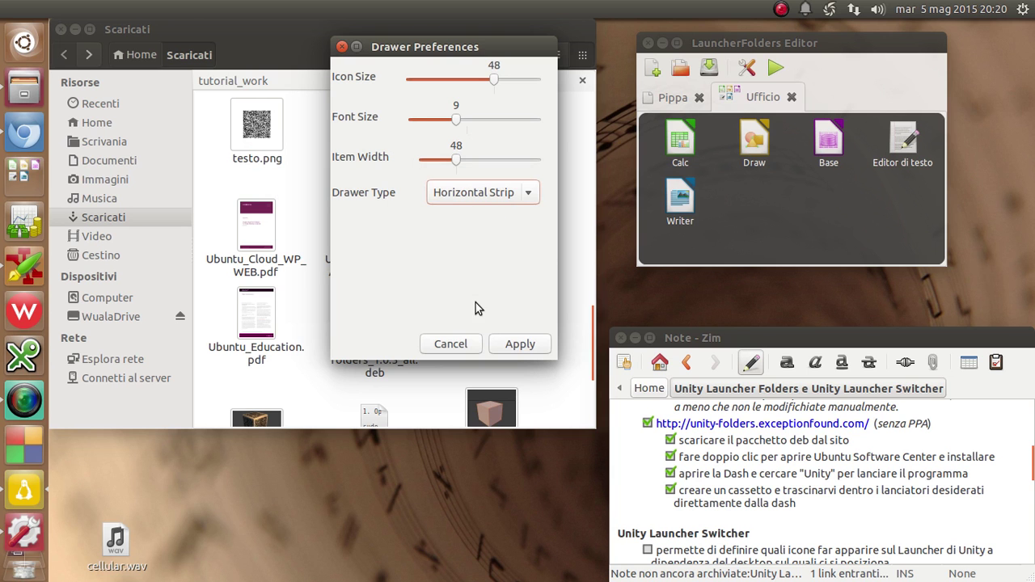
pyautogui.click(464, 345)
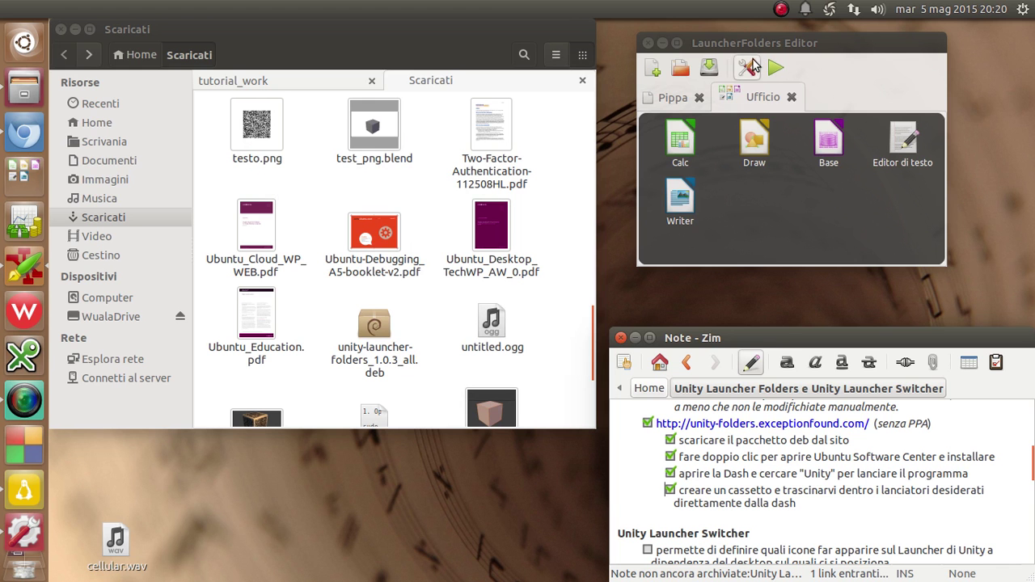
# Move the LauncherFolders Editor window nearer the Launcher, run the Ufficio drawer, and close the editor.
pyautogui.moveTo(762, 48); pyautogui.dragTo(315, 109)
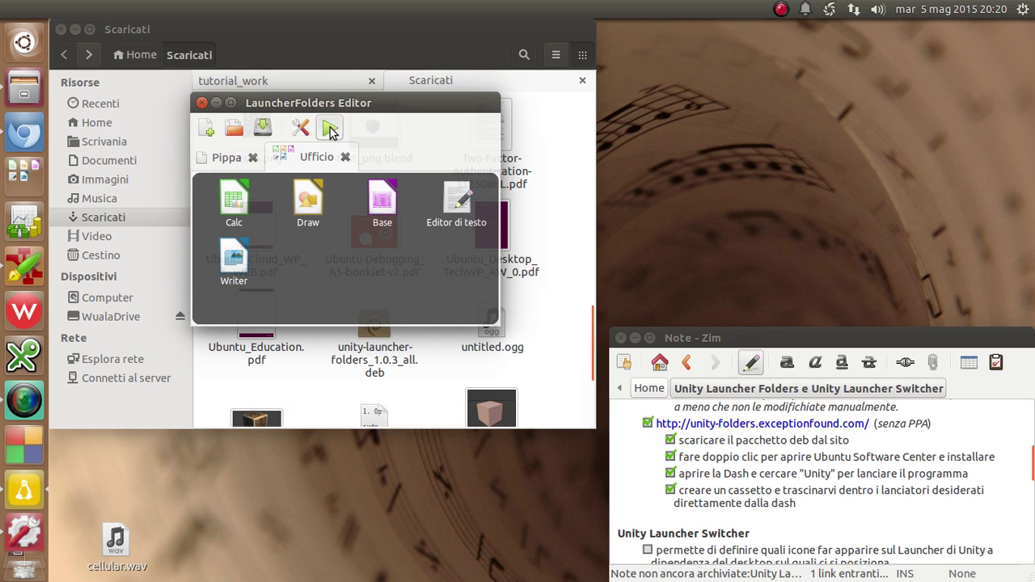
pyautogui.click(330, 129)
pyautogui.click(203, 104)
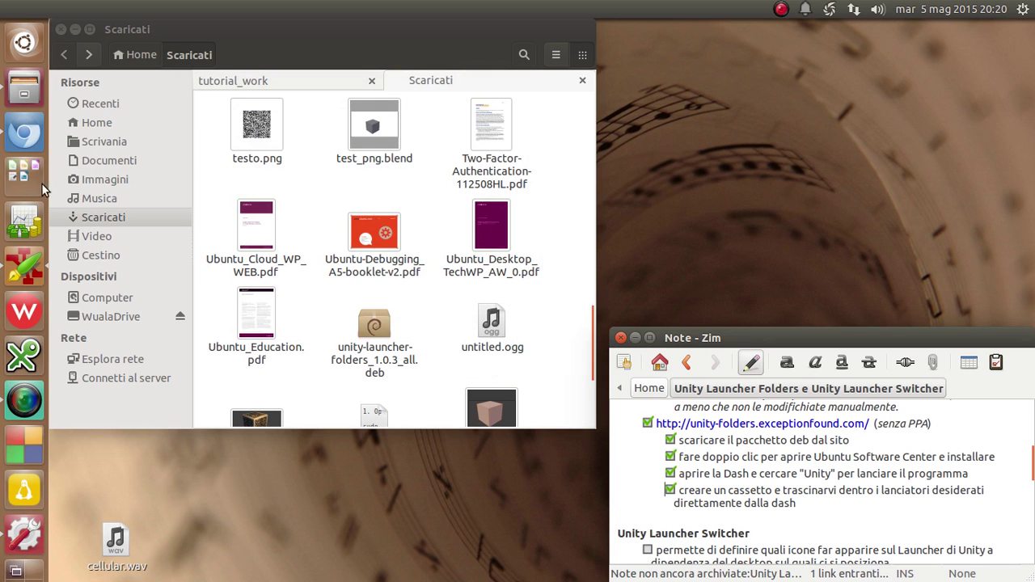
# Look over the Ufficio drawer's entries and its expanded icon strip on the Launcher, and dismiss both without starting any application.
pyautogui.rightClick(21, 175)
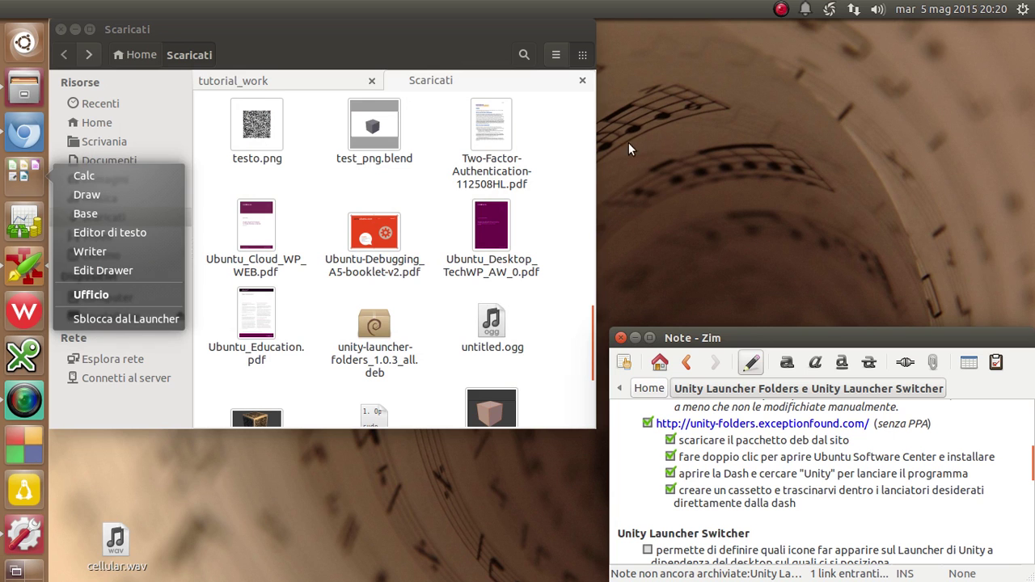
pyautogui.click(687, 108)
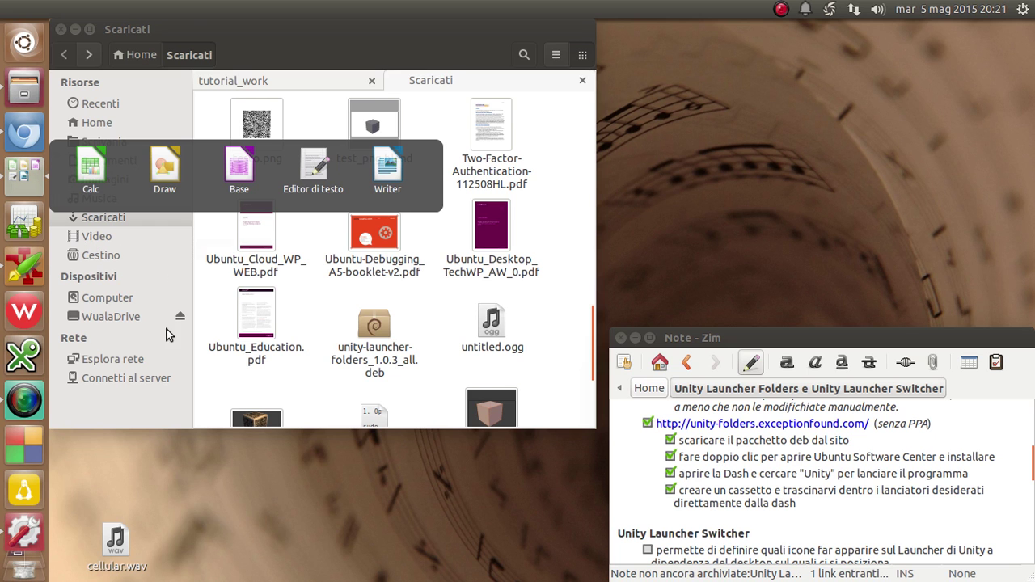
pyautogui.click(166, 421)
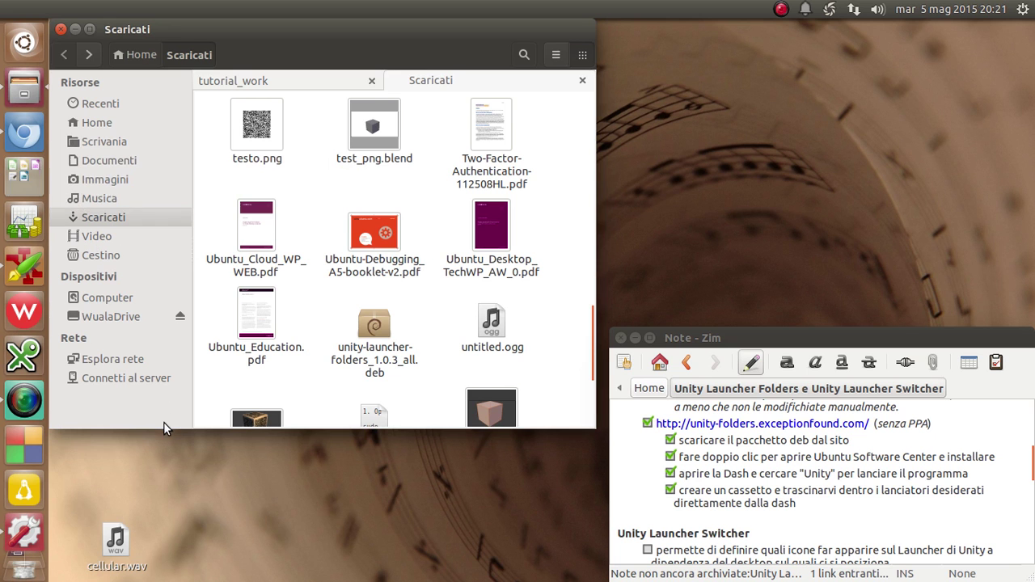
# Open the Ufficio drawer for editing directly from the Launcher, and close the editor without changes.
pyautogui.rightClick(22, 176)
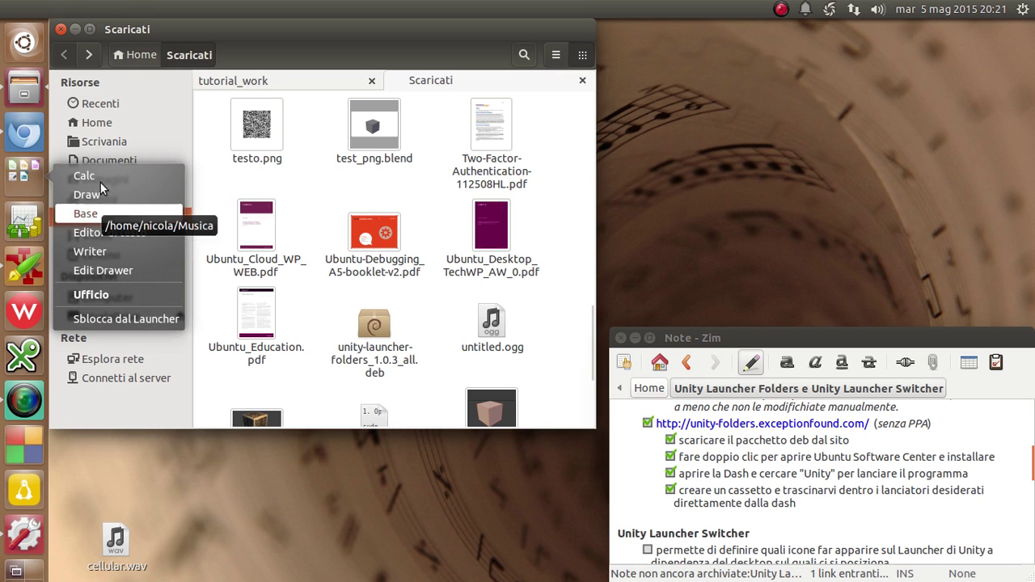
pyautogui.press('Escape')
pyautogui.rightClick(17, 172)
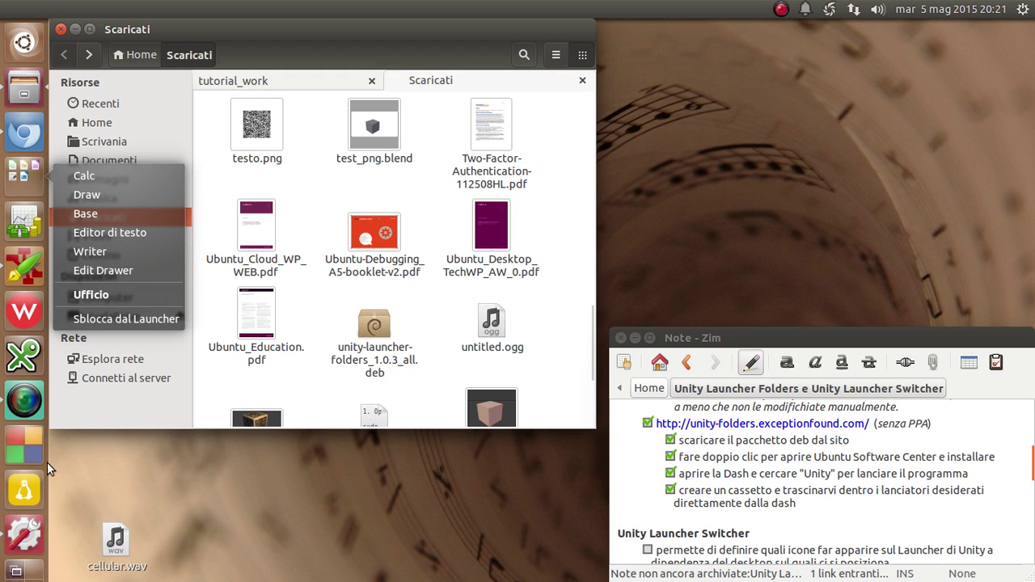
pyautogui.click(134, 266)
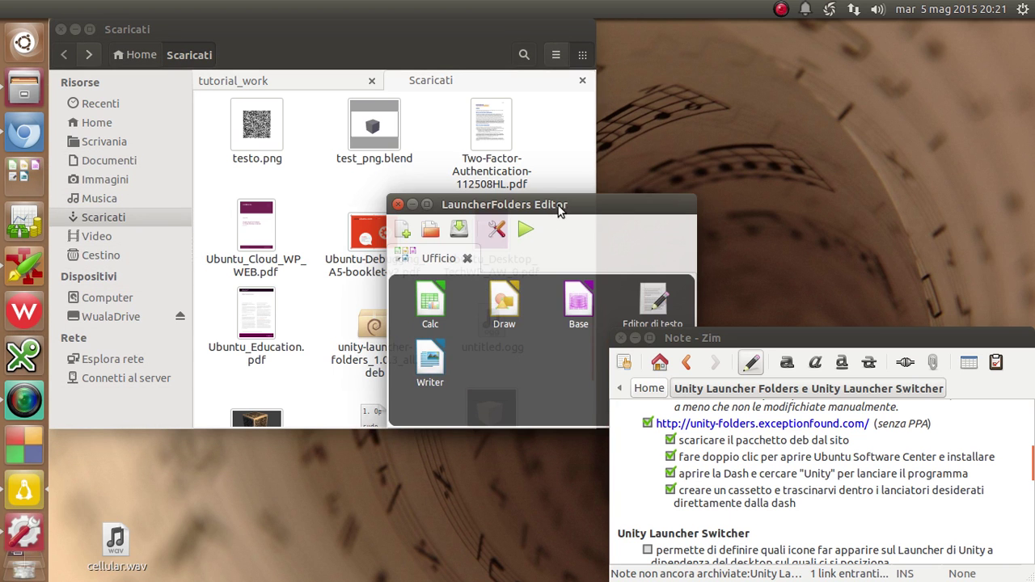
pyautogui.moveTo(556, 203); pyautogui.dragTo(402, 42)
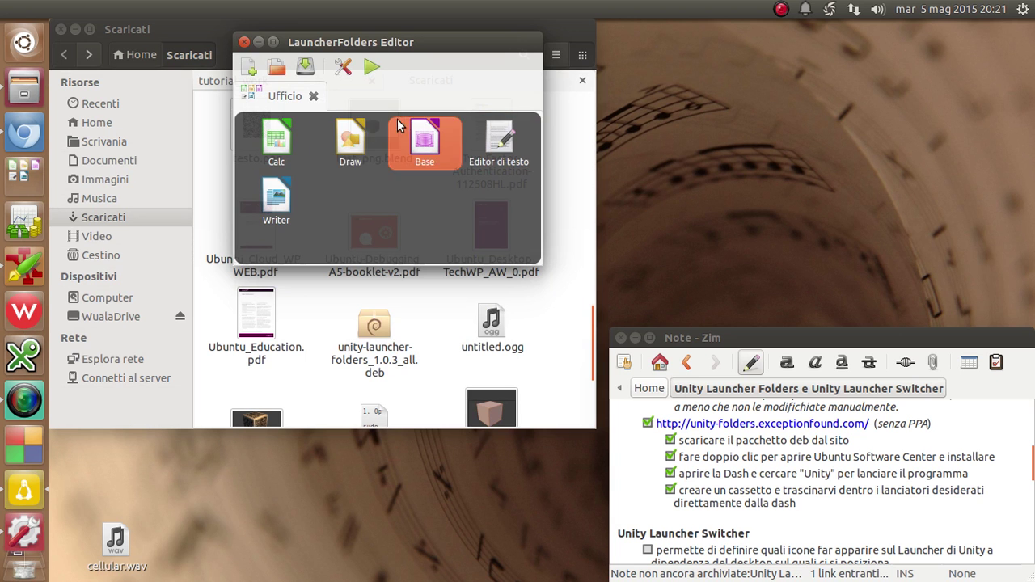
pyautogui.click(244, 42)
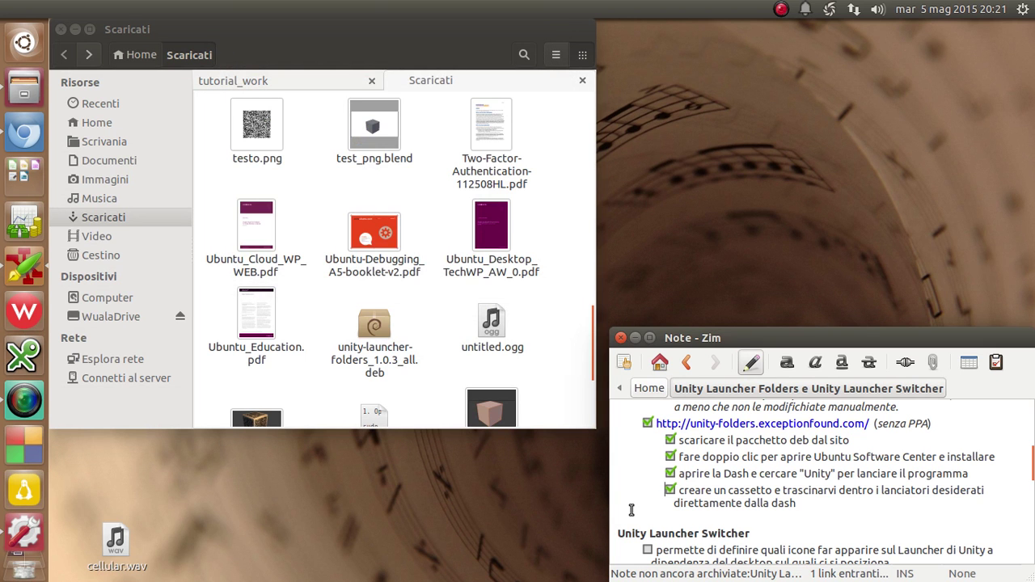
# Go to the Unity Launcher Switcher section of the Zim notes and minimise the file manager window.
pyautogui.scroll(5, 632, 509)
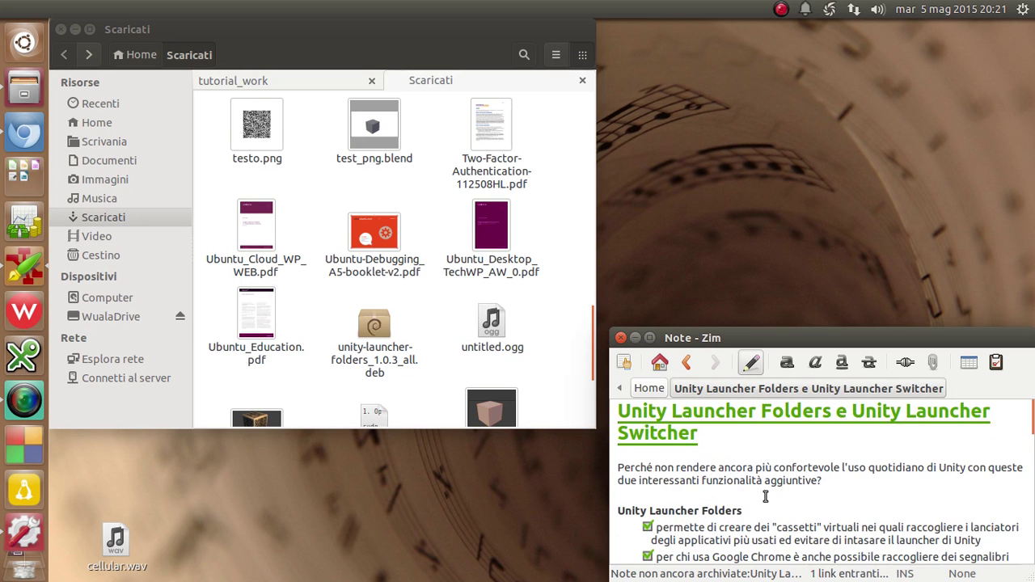
pyautogui.scroll(-6, 754, 455)
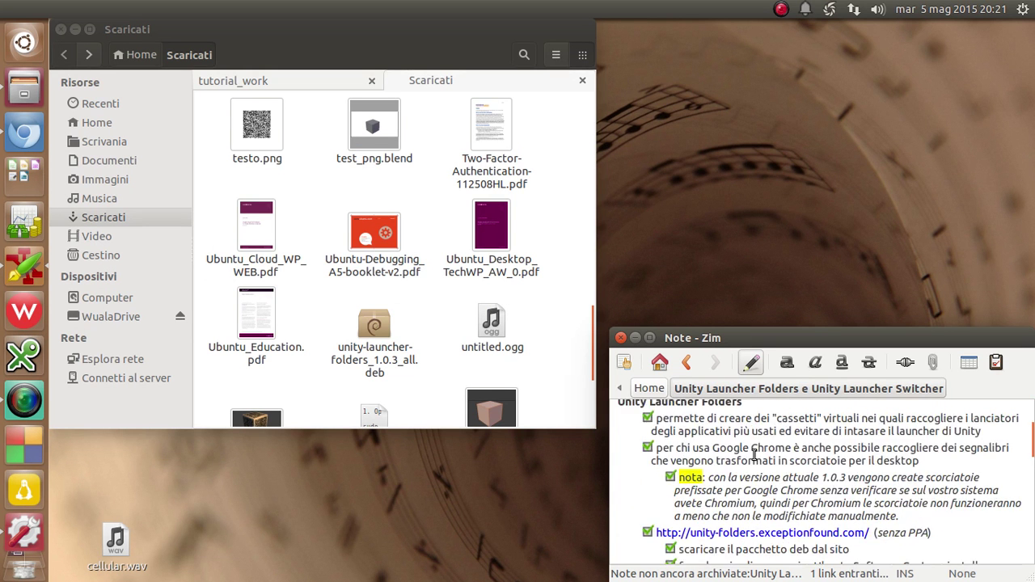
pyautogui.scroll(-2, 753, 455)
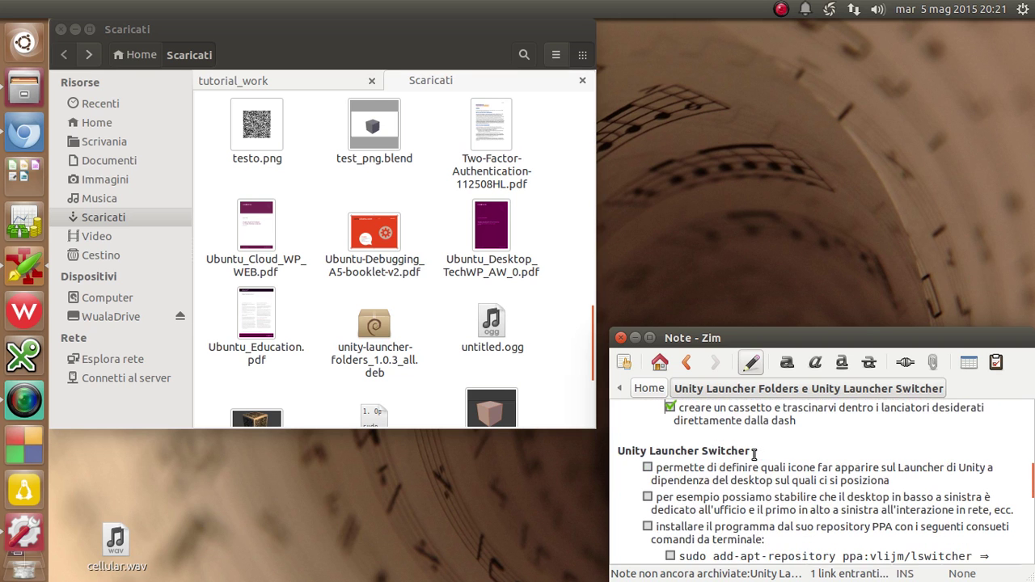
pyautogui.scroll(-1, 754, 454)
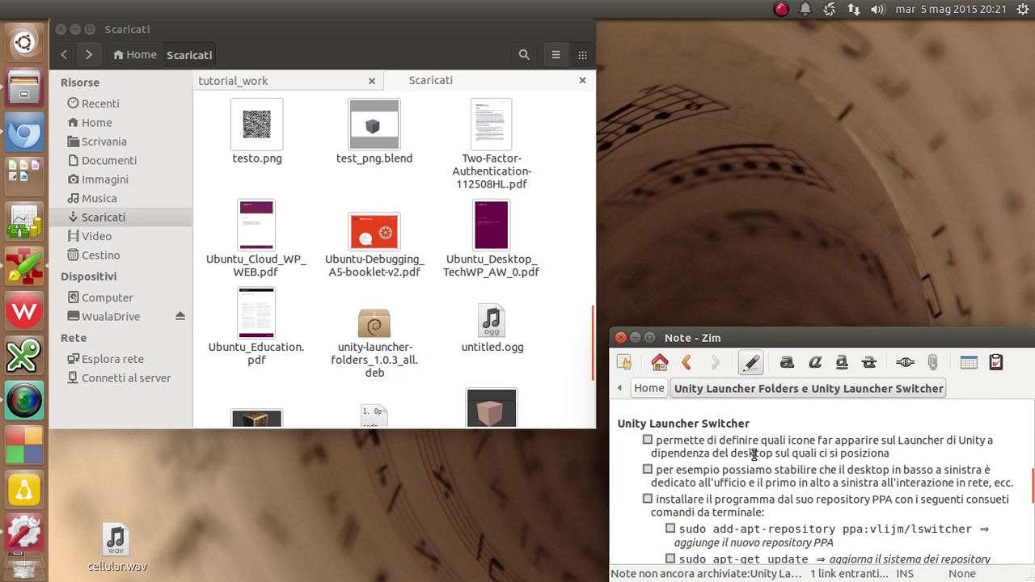
pyautogui.click(75, 29)
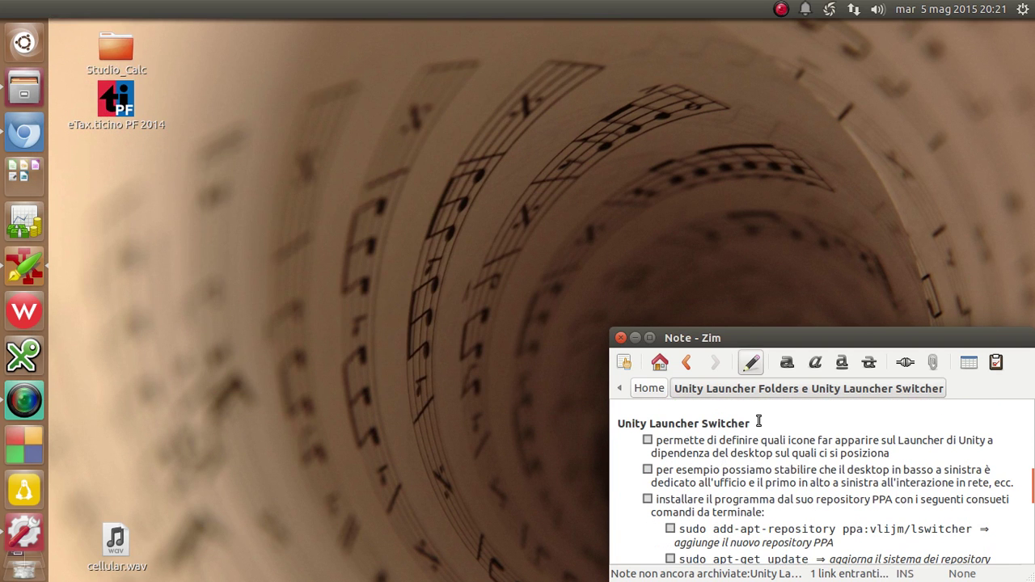
pyautogui.click(753, 422)
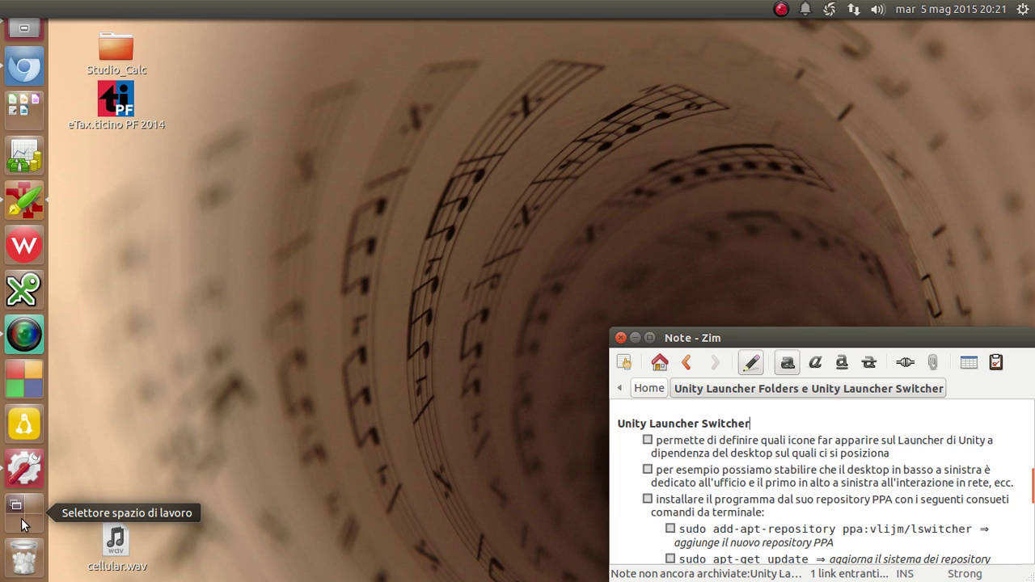
# View the workspace overview, return to the first workspace, and tick the first Unity Launcher Switcher note about choosing Launcher icons per desktop.
pyautogui.click(22, 520)
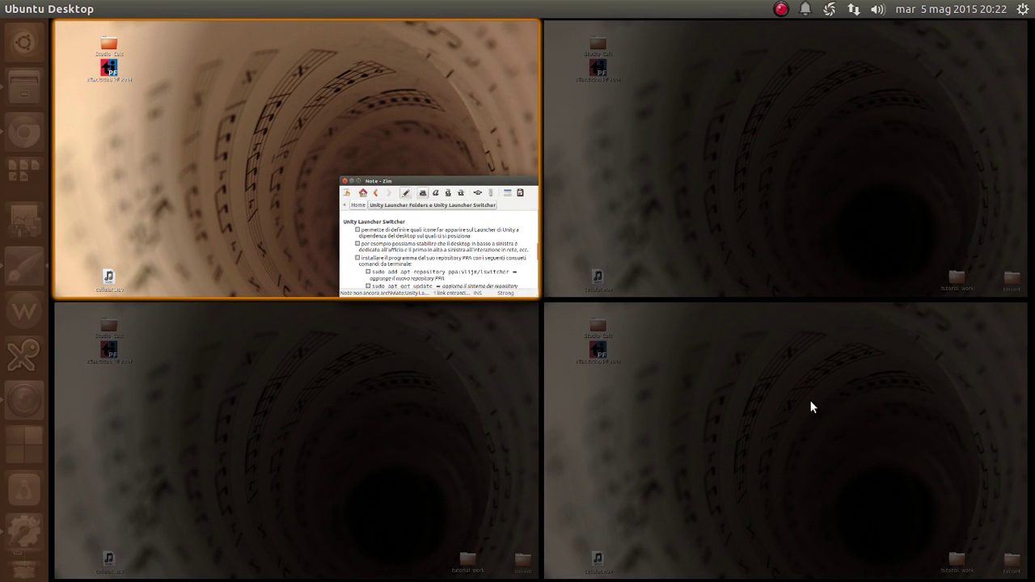
pyautogui.click(410, 106)
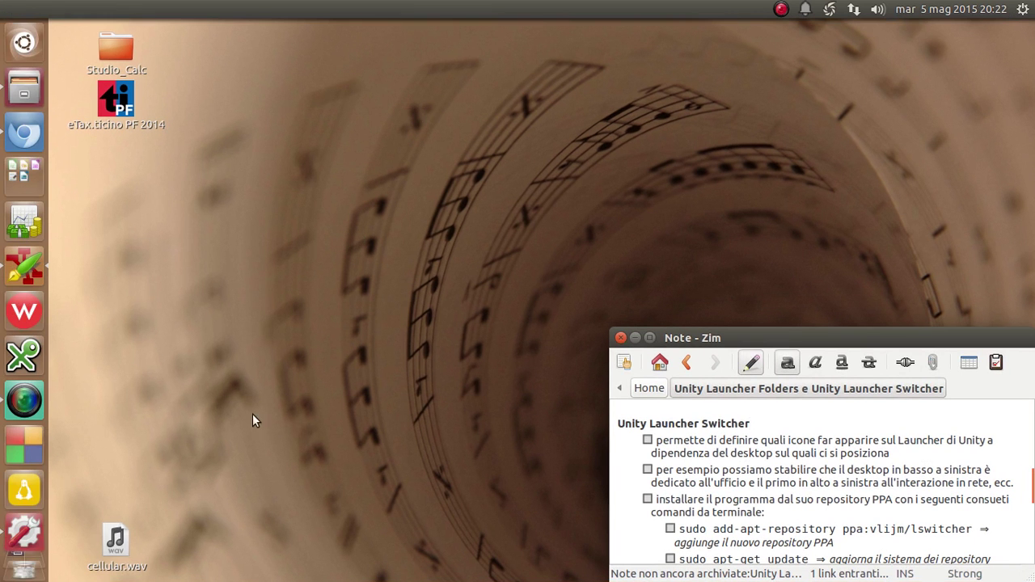
pyautogui.moveTo(750, 424); pyautogui.dragTo(631, 426)
pyautogui.click(638, 422)
pyautogui.click(647, 440)
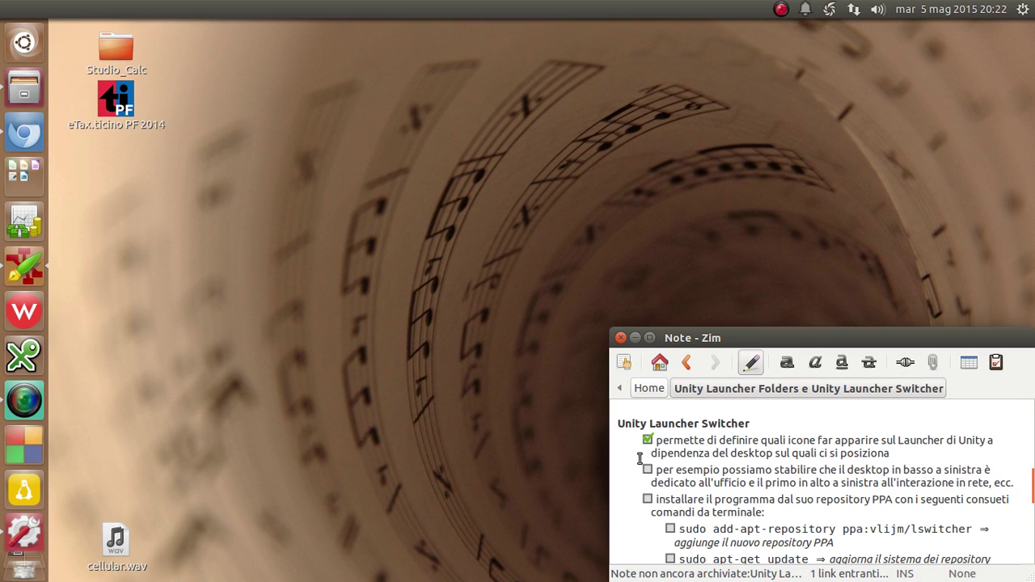
# Visit each of the other three workspaces in turn and return to the workspace holding the notes.
pyautogui.scroll(-1, 814, 482)
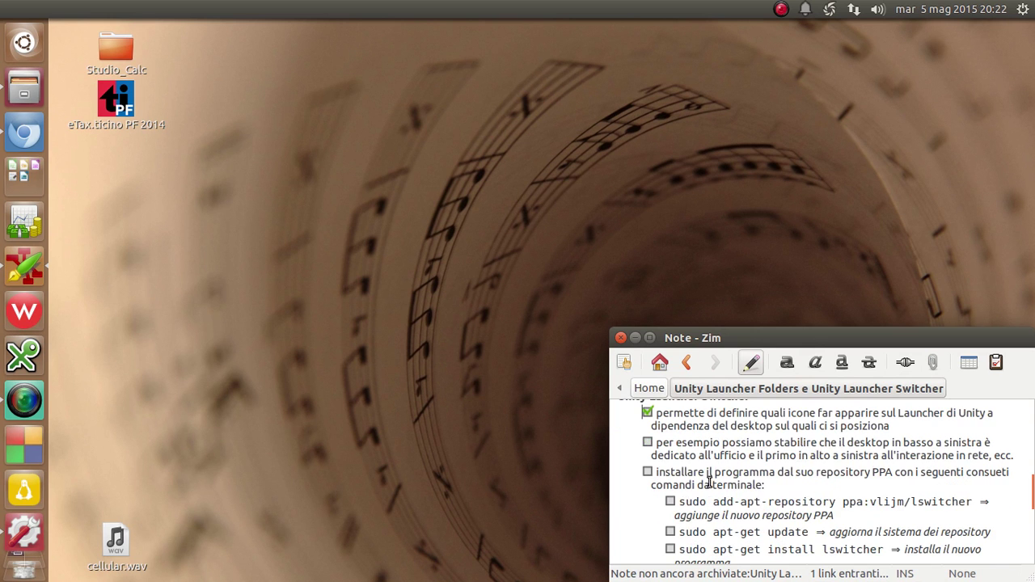
pyautogui.click(13, 514)
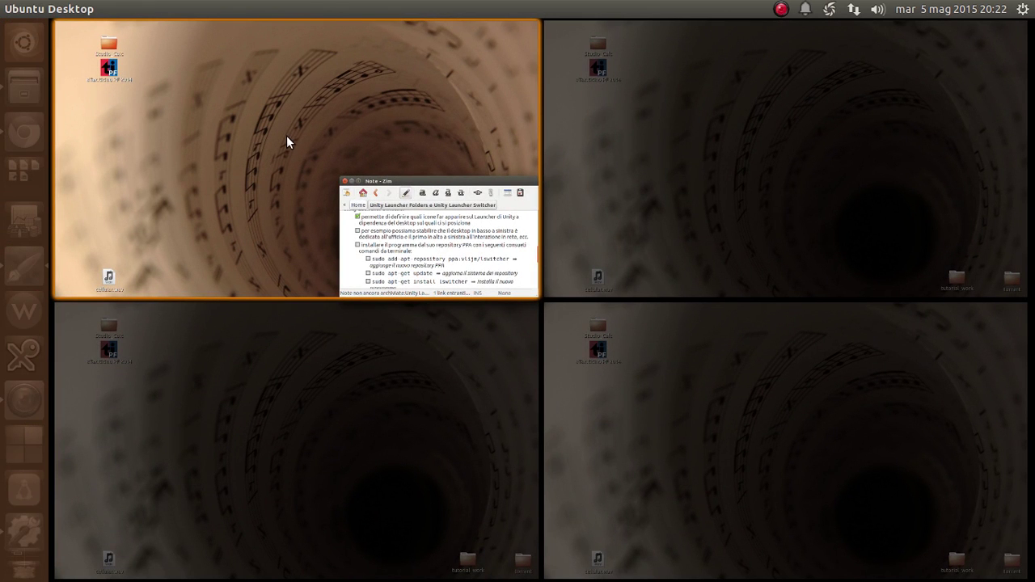
pyautogui.click(735, 78)
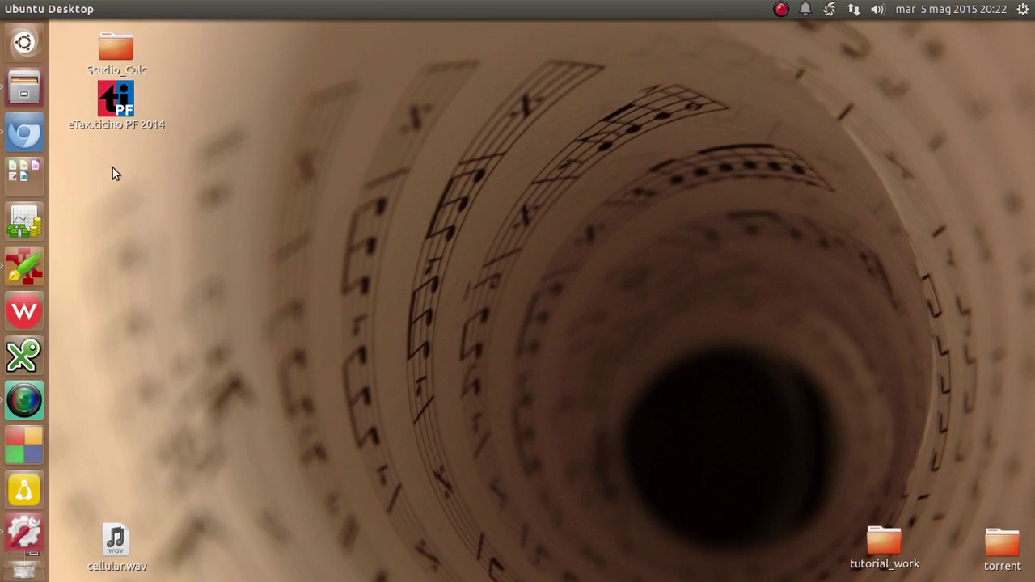
pyautogui.click(22, 519)
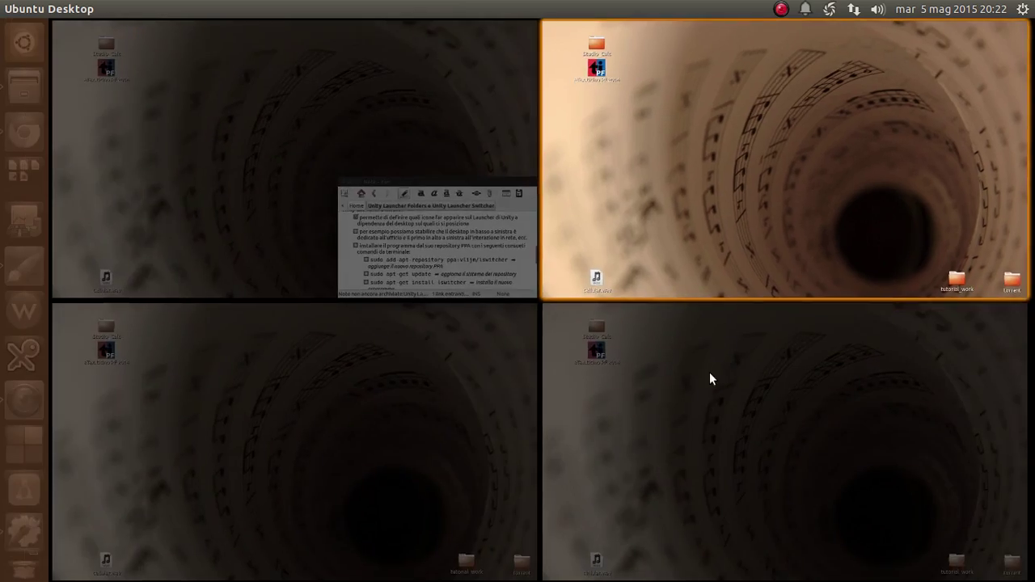
pyautogui.click(709, 371)
pyautogui.click(16, 566)
pyautogui.click(114, 500)
pyautogui.press('super+s')
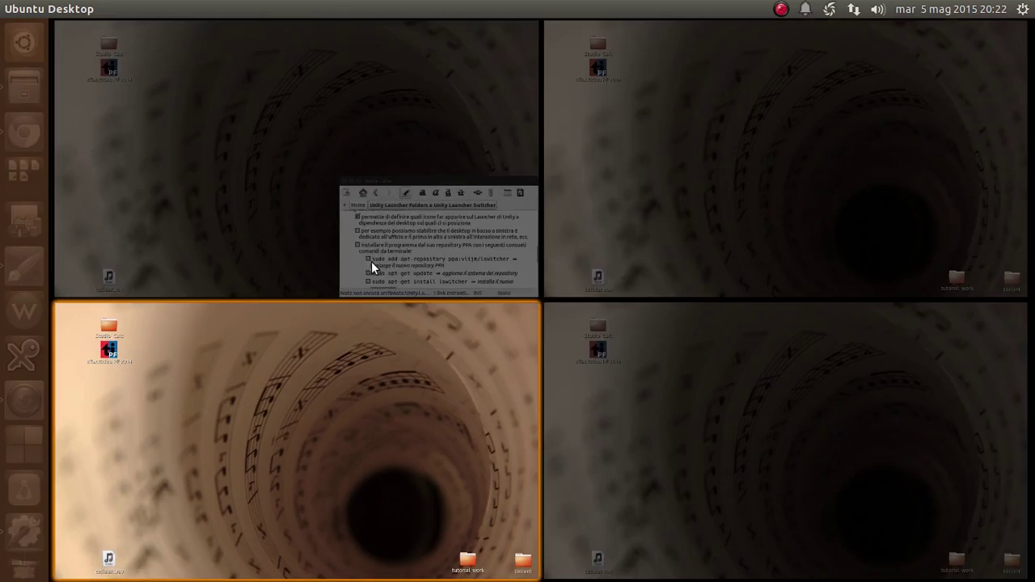
pyautogui.click(371, 261)
pyautogui.press('super+s')
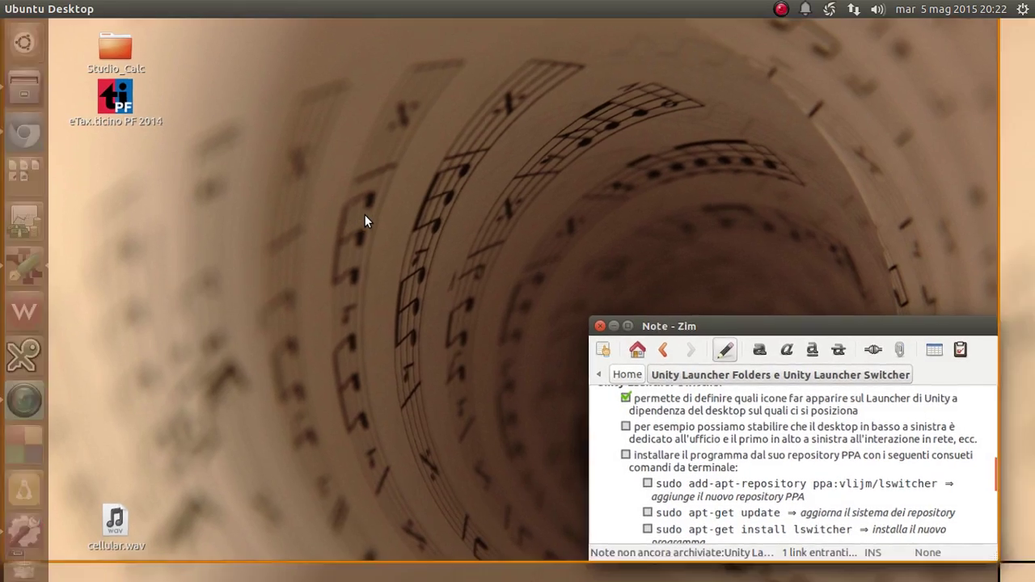
pyautogui.click(342, 163)
# Tick the note giving the example of dedicated desktops for office and network use, and look at the workspaces it mentions.
pyautogui.click(648, 443)
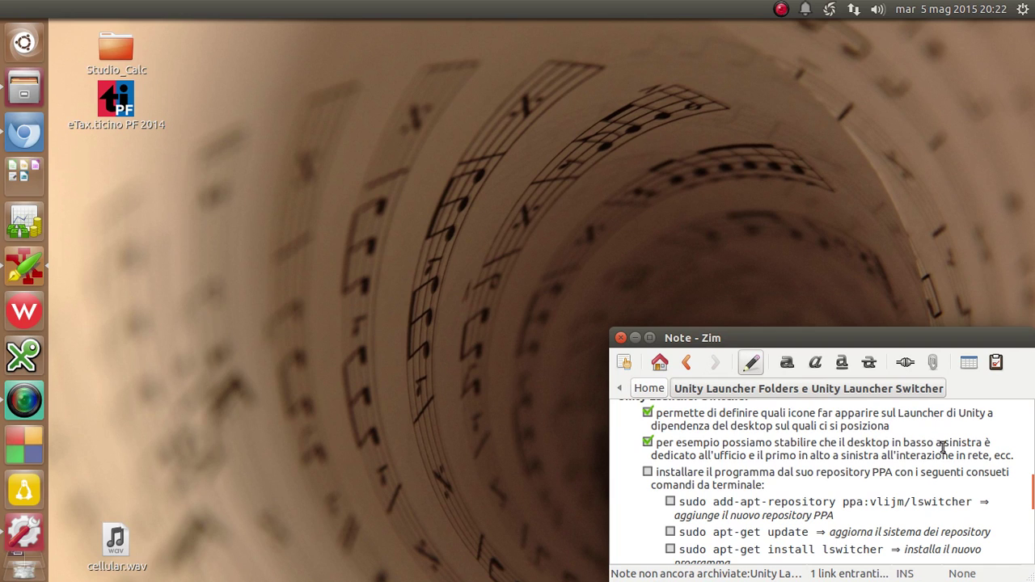
pyautogui.press('super+s')
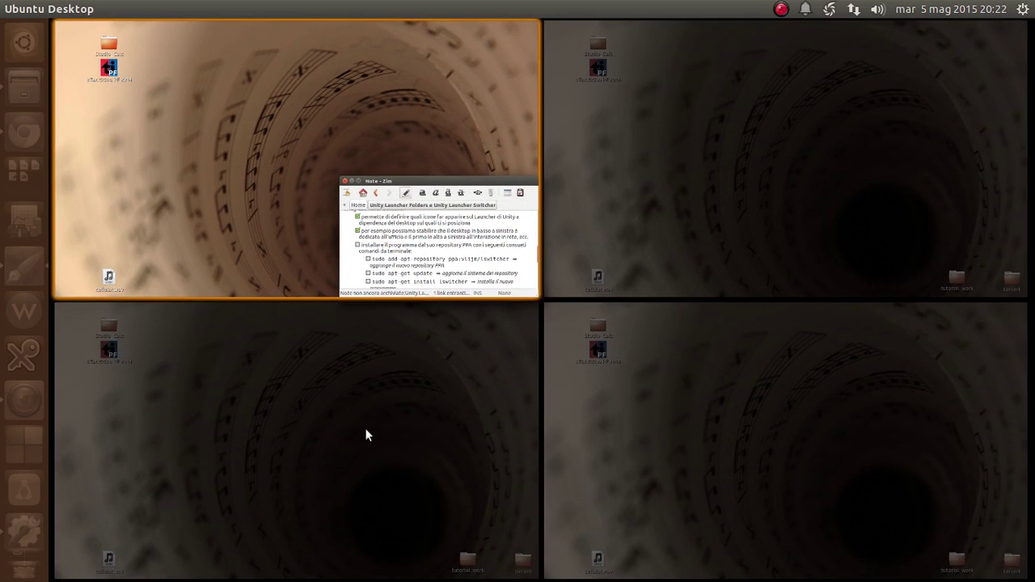
pyautogui.click(372, 178)
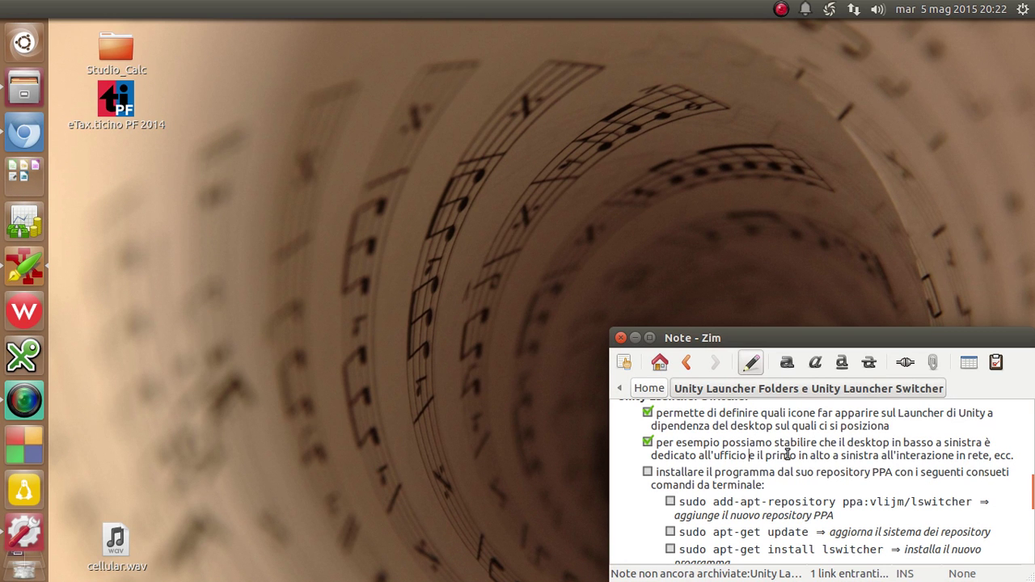
# Compare the workspaces in the overview, visit the upper-right one to inspect its Launcher icons, and return to the notes workspace.
pyautogui.press('super+s')
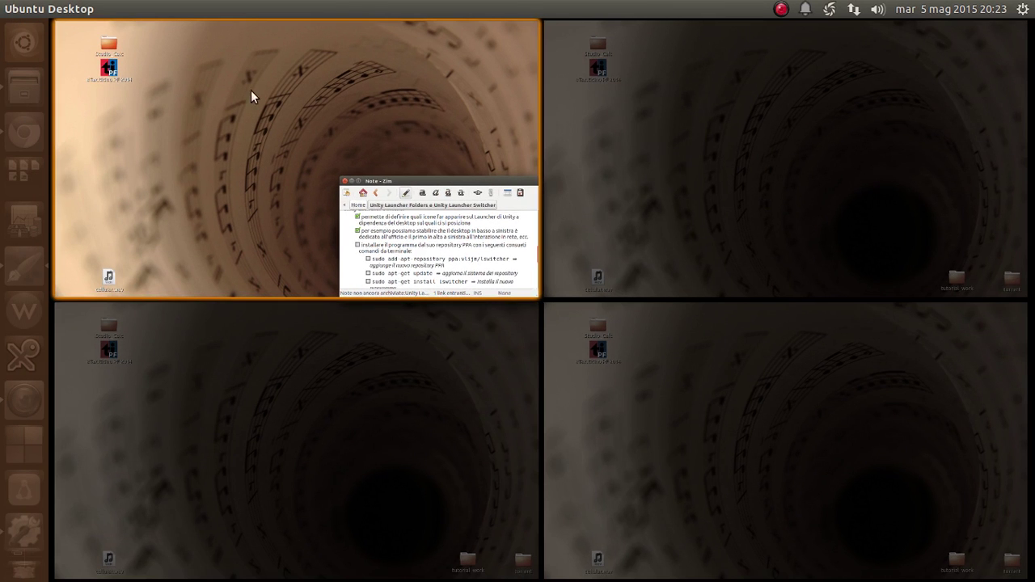
pyautogui.click(248, 132)
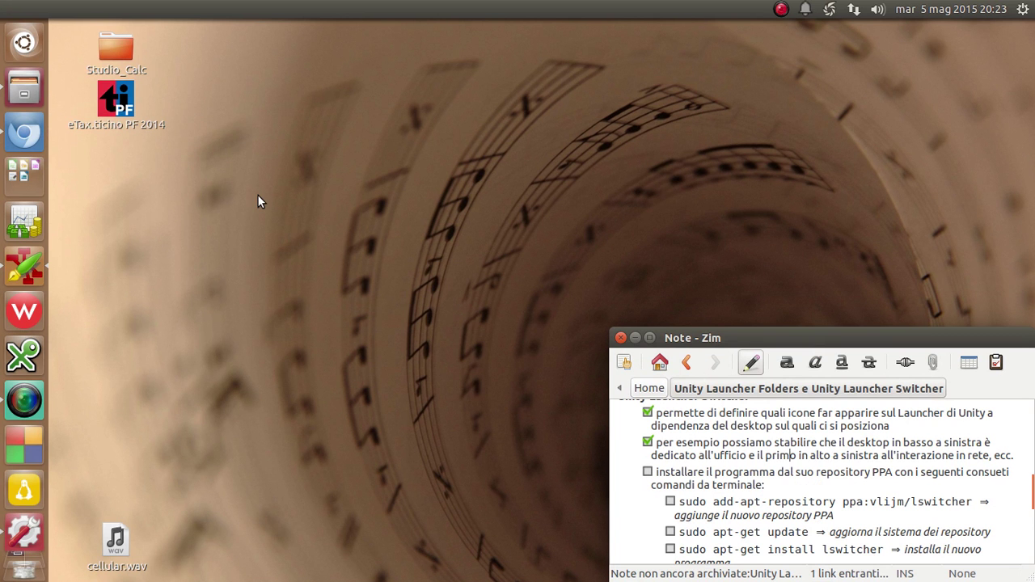
pyautogui.press('super+s')
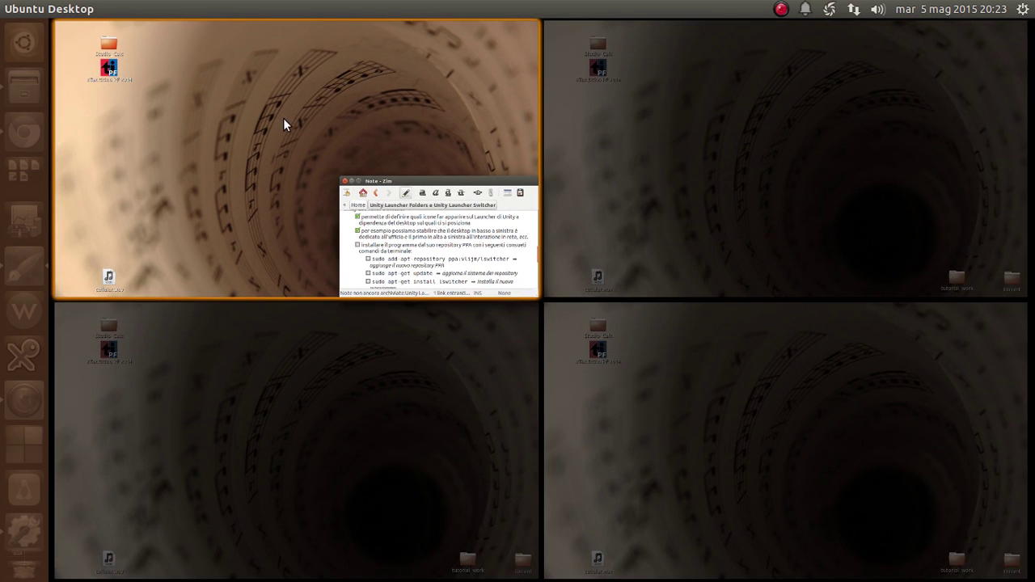
pyautogui.click(336, 87)
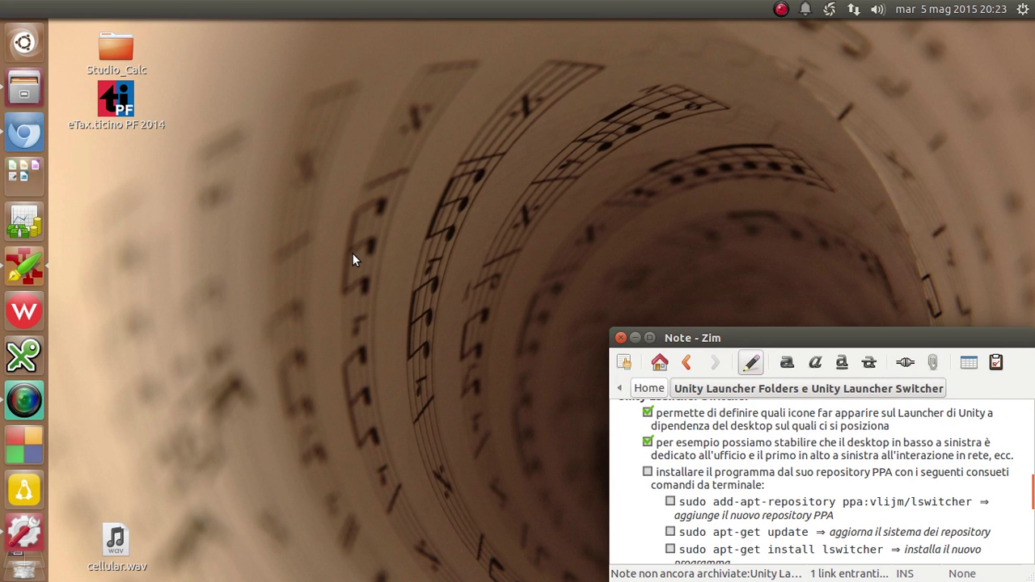
pyautogui.press('super+s')
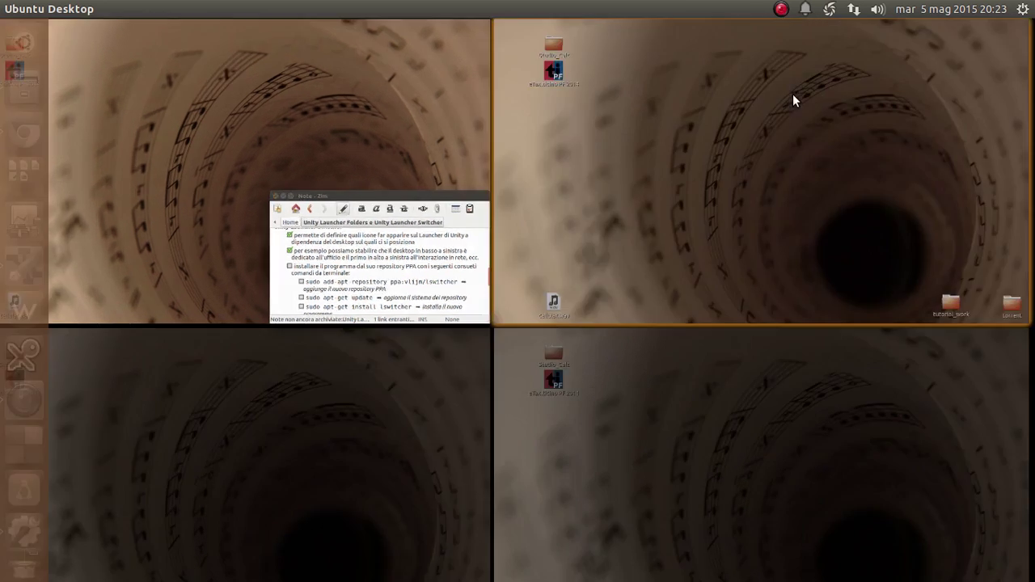
pyautogui.click(792, 94)
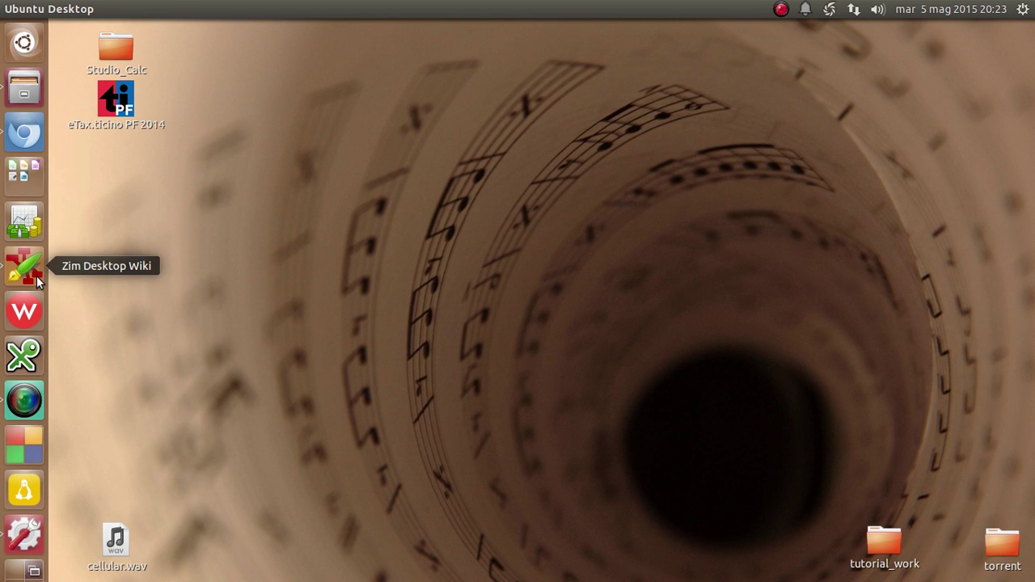
pyautogui.hotkey('ctrl', 'alt', 'Left')
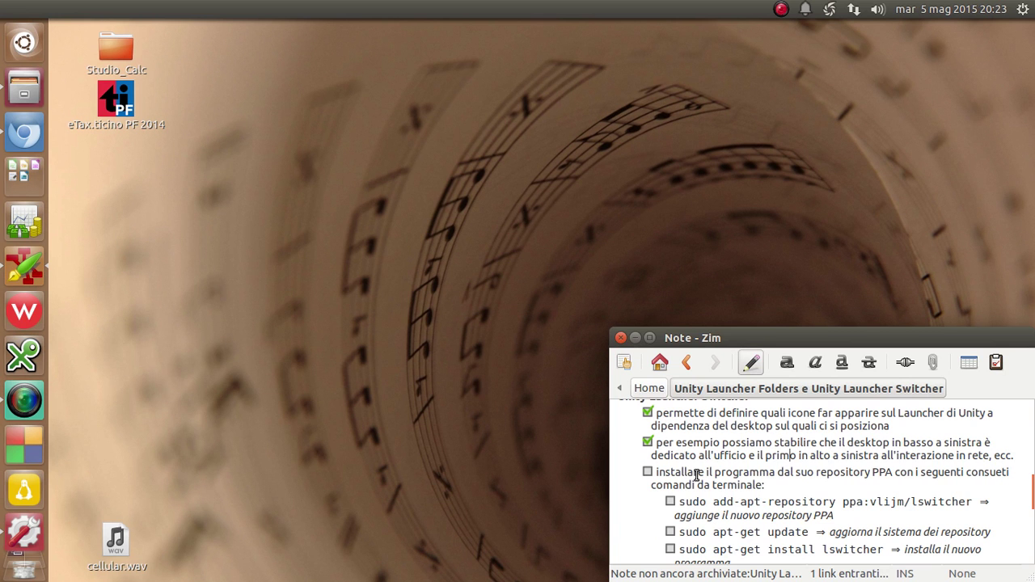
# Tick the note about installing the program from its PPA and briefly highlight the words "repository PPA" in it.
pyautogui.scroll(-1, 696, 476)
pyautogui.scroll(1, 696, 475)
pyautogui.scroll(-1, 697, 469)
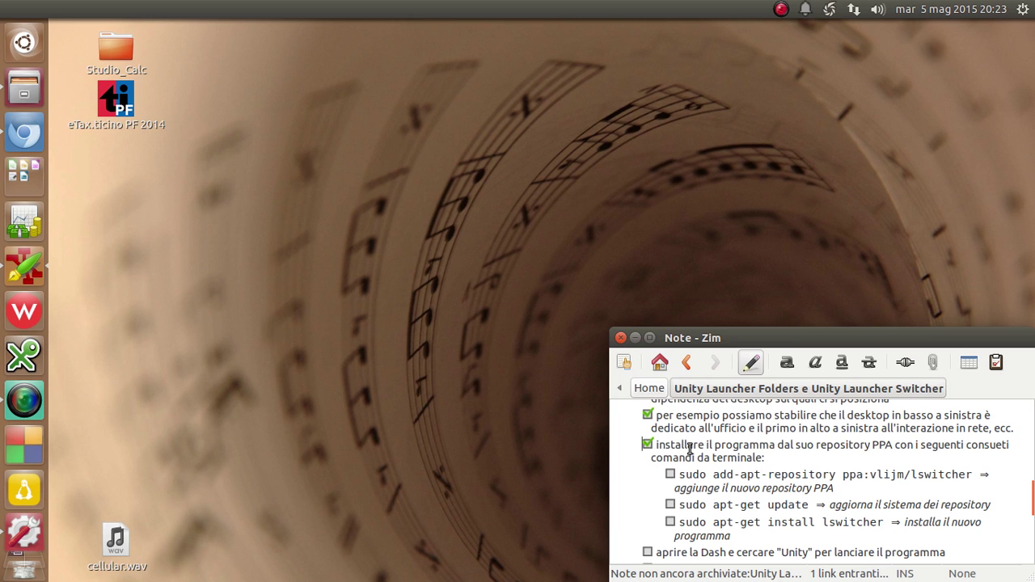
pyautogui.scroll(-1, 723, 443)
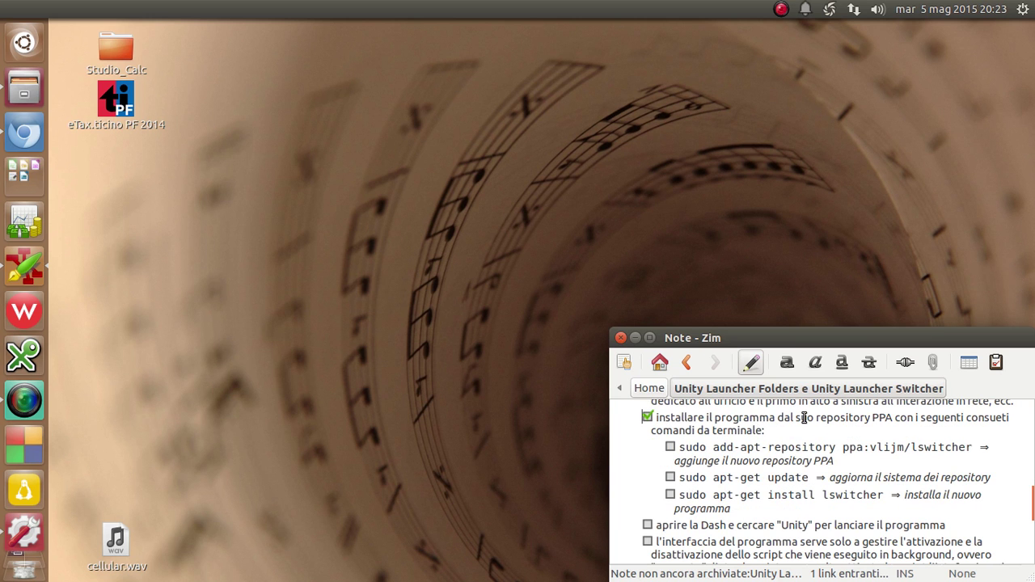
pyautogui.moveTo(815, 420); pyautogui.dragTo(893, 420)
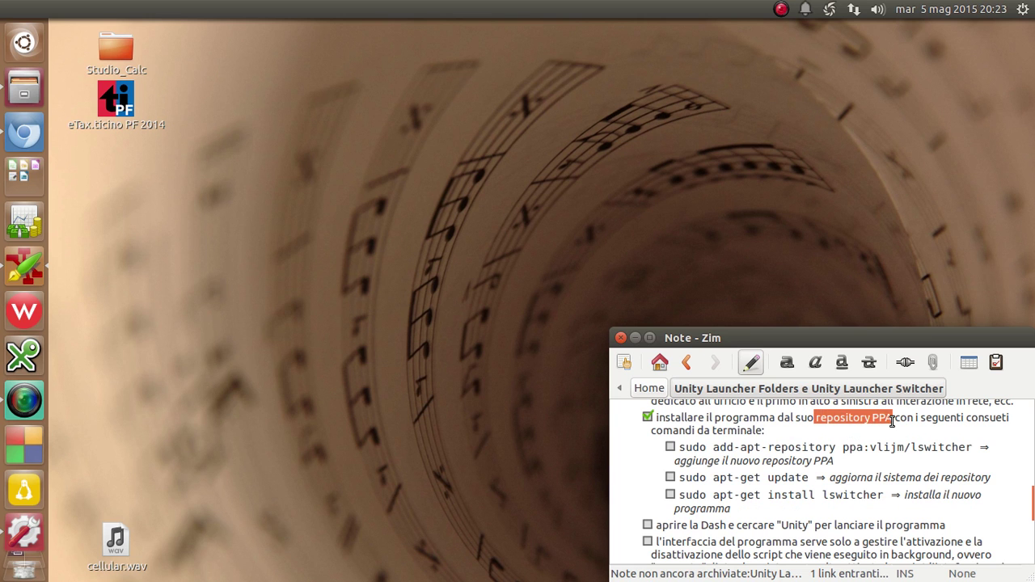
pyautogui.click(924, 419)
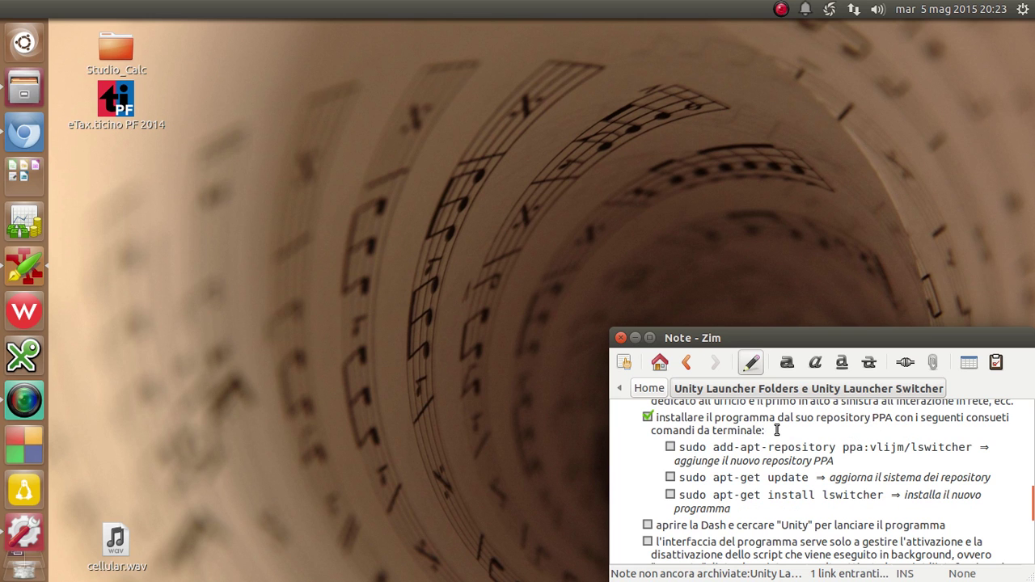
# Tick the "sudo add-apt-repository ppa:vlijm/lswitcher" note, highlighting the command and its PPA address in turn.
pyautogui.scroll(-1, 740, 430)
pyautogui.scroll(1, 740, 430)
pyautogui.scroll(-1, 739, 430)
pyautogui.scroll(1, 739, 430)
pyautogui.moveTo(972, 453); pyautogui.dragTo(680, 448)
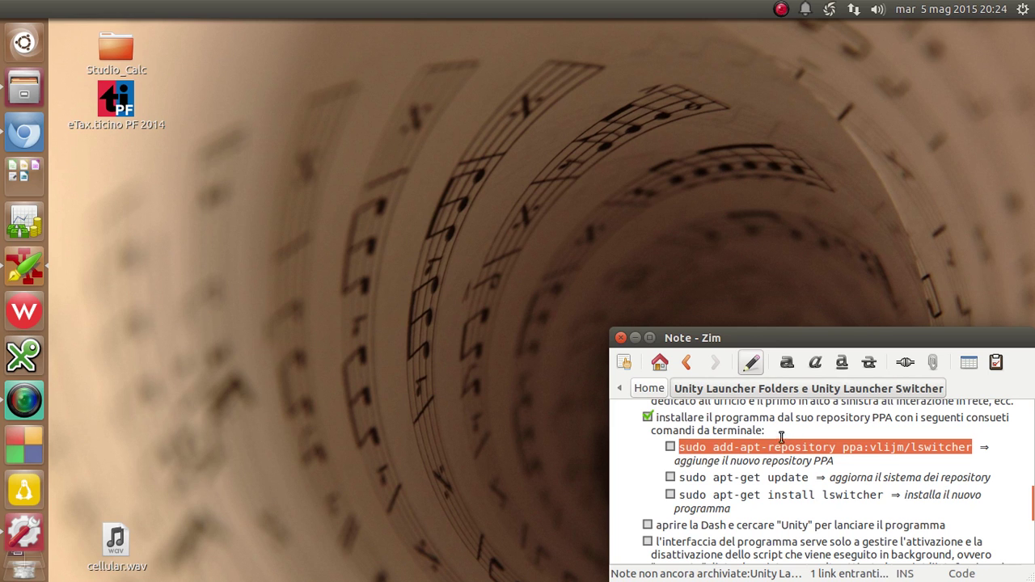
pyautogui.click(671, 447)
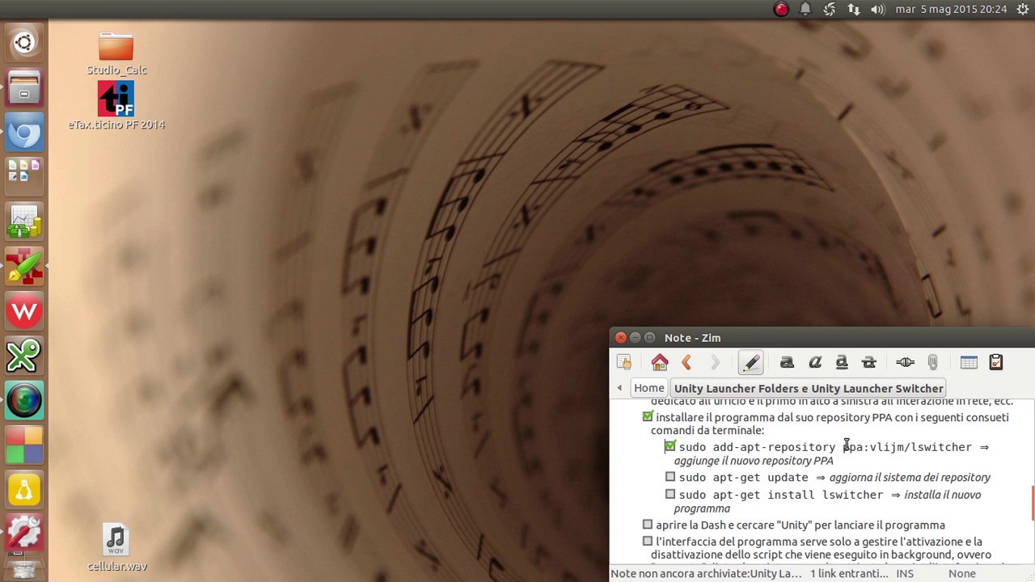
pyautogui.moveTo(843, 447); pyautogui.dragTo(956, 448)
pyautogui.click(952, 448)
# Tick the "sudo apt-get update" and "sudo apt-get install lswitcher" notes, highlighting each command.
pyautogui.click(670, 479)
pyautogui.moveTo(807, 477); pyautogui.dragTo(679, 477)
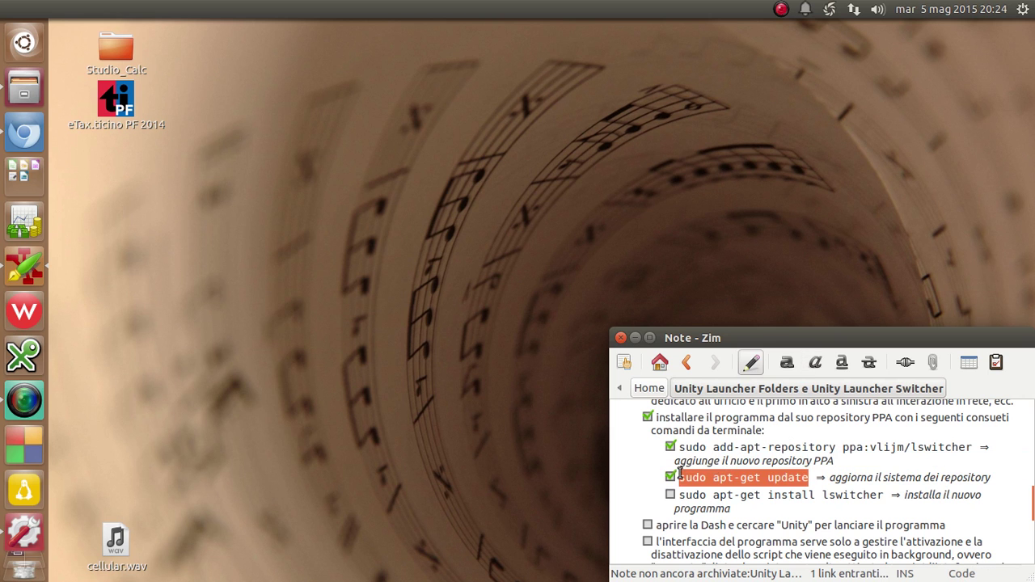
pyautogui.click(869, 477)
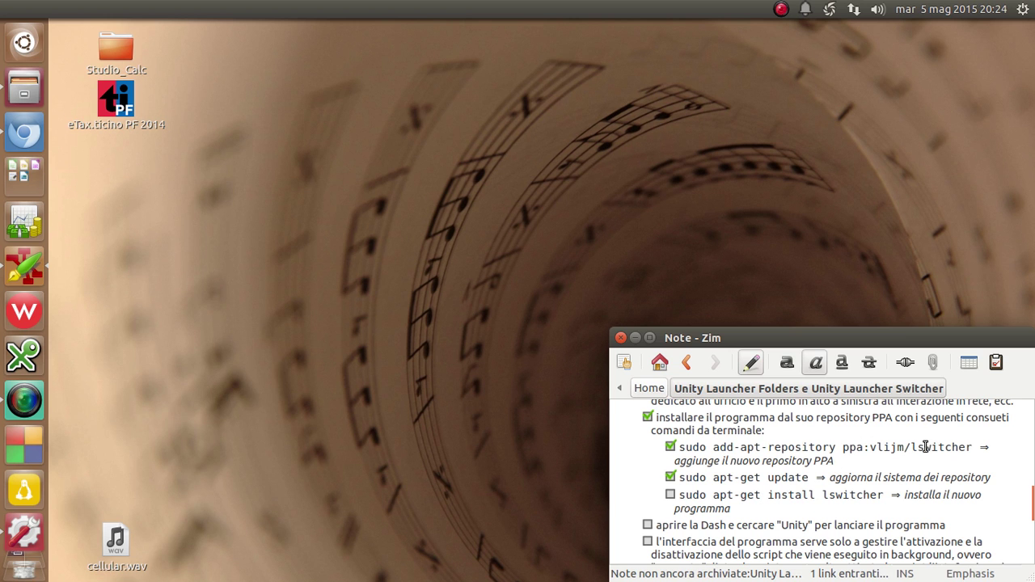
pyautogui.click(671, 495)
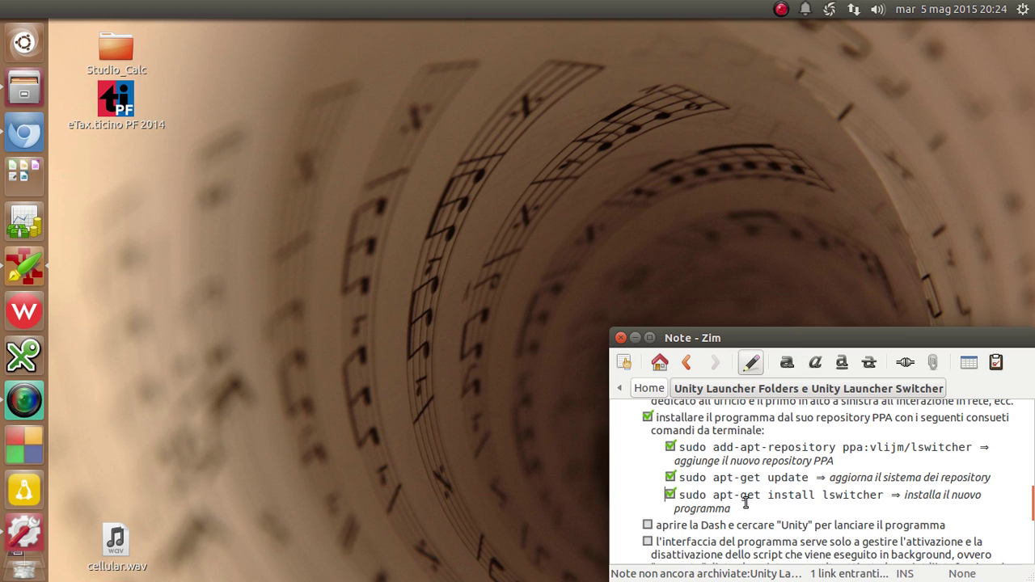
pyautogui.moveTo(887, 495); pyautogui.dragTo(679, 496)
pyautogui.click(754, 494)
# Tick the note about searching "Unity" in the Dash, open Unity LauncherSwitcher, and move its window up into the free desktop area.
pyautogui.scroll(-1, 754, 493)
pyautogui.click(648, 472)
pyautogui.press('super')
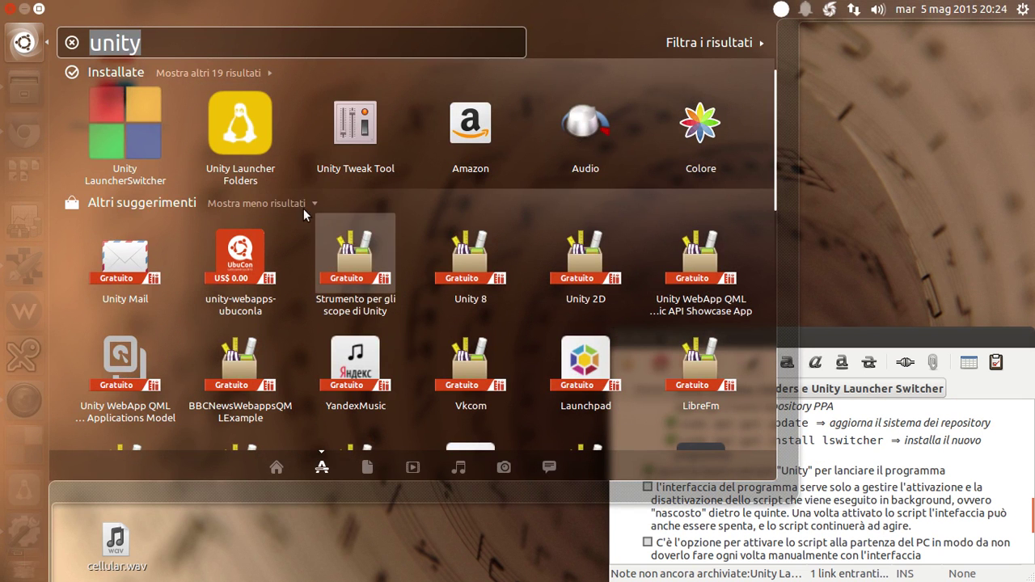
pyautogui.click(107, 141)
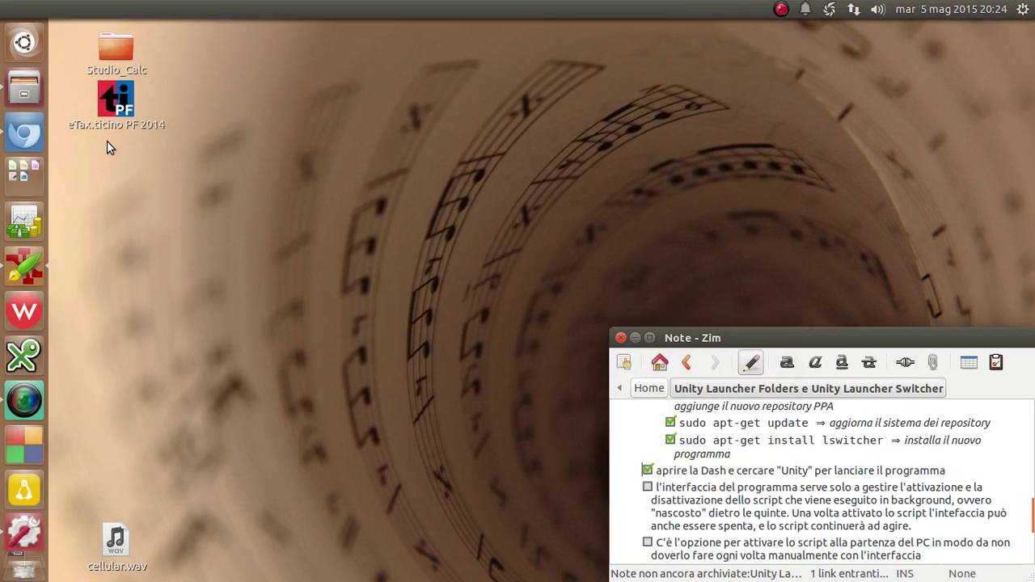
pyautogui.click(25, 446)
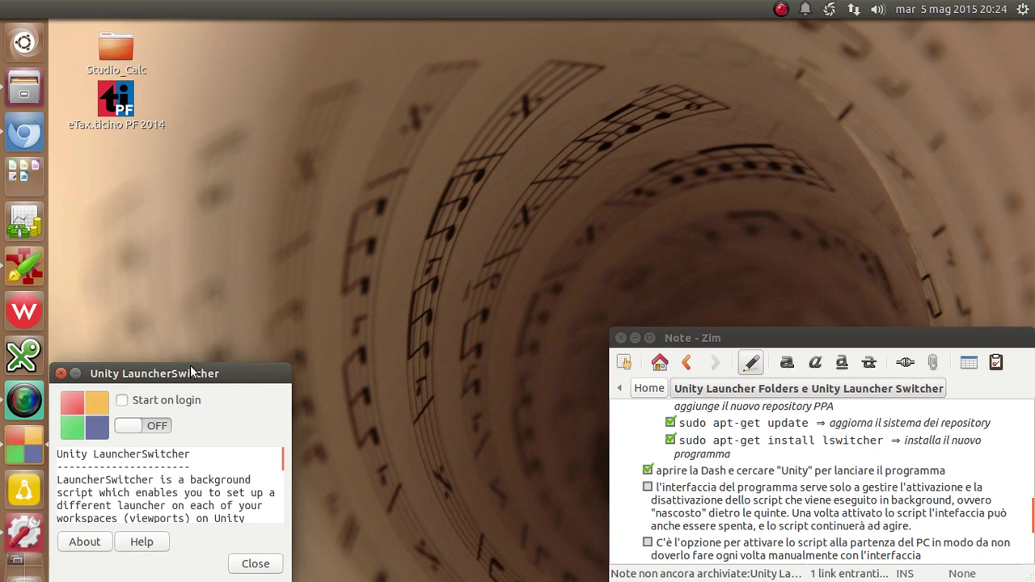
pyautogui.moveTo(212, 369); pyautogui.dragTo(332, 58)
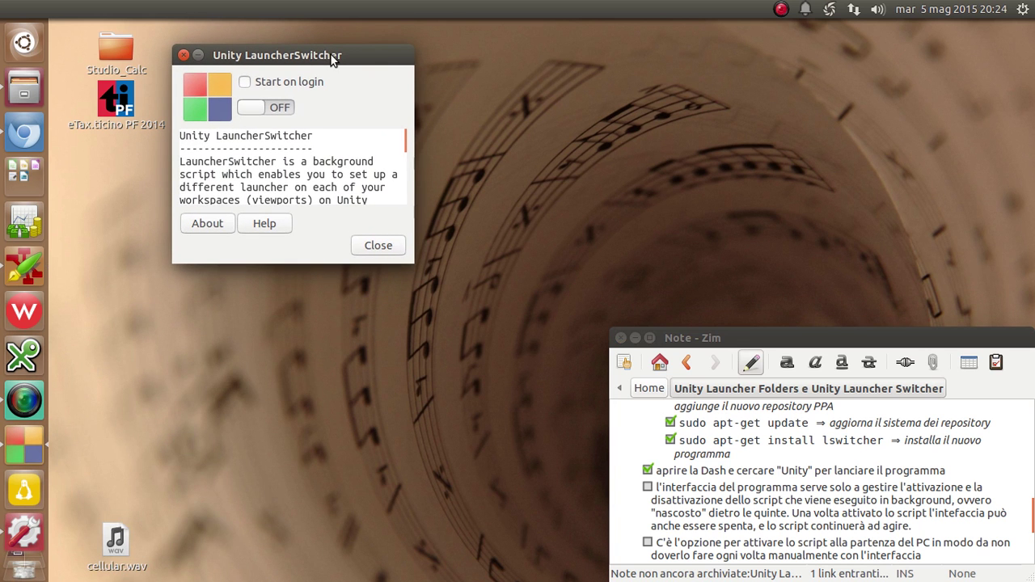
# Tick the note explaining that the interface only switches the background script on and off, and bring the LauncherSwitcher window forward.
pyautogui.scroll(-1, 724, 439)
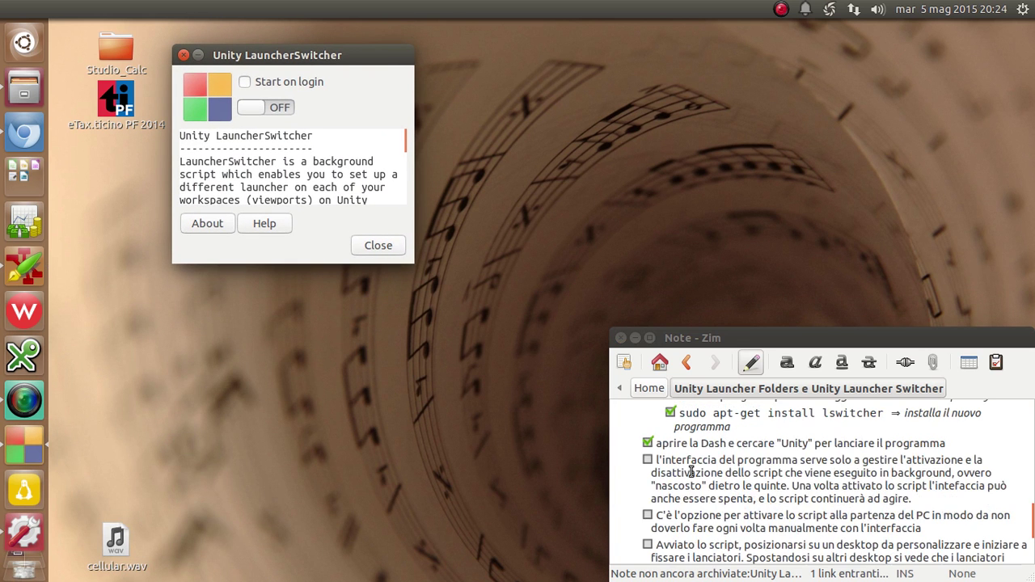
pyautogui.click(646, 460)
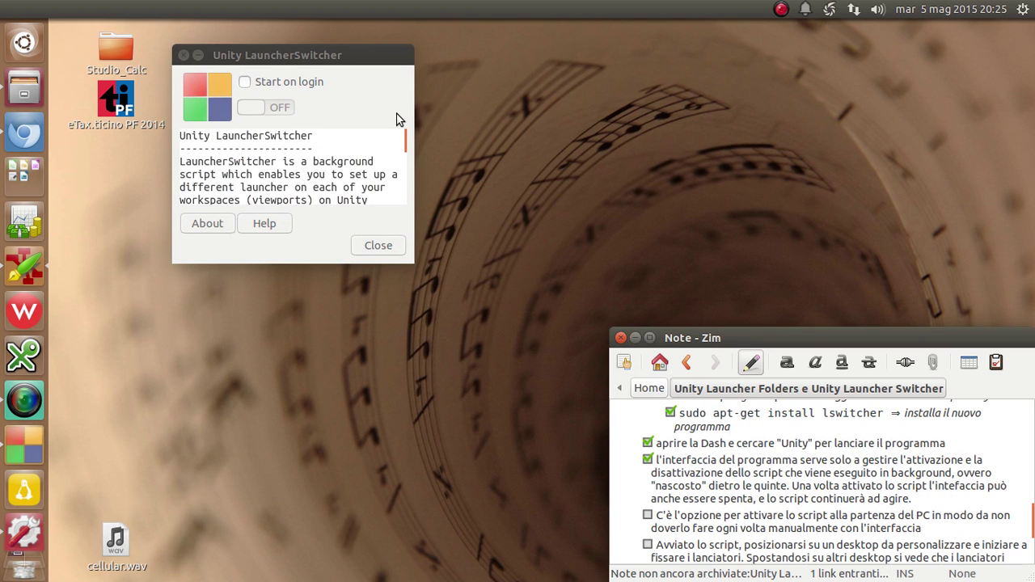
pyautogui.moveTo(316, 54); pyautogui.dragTo(315, 60)
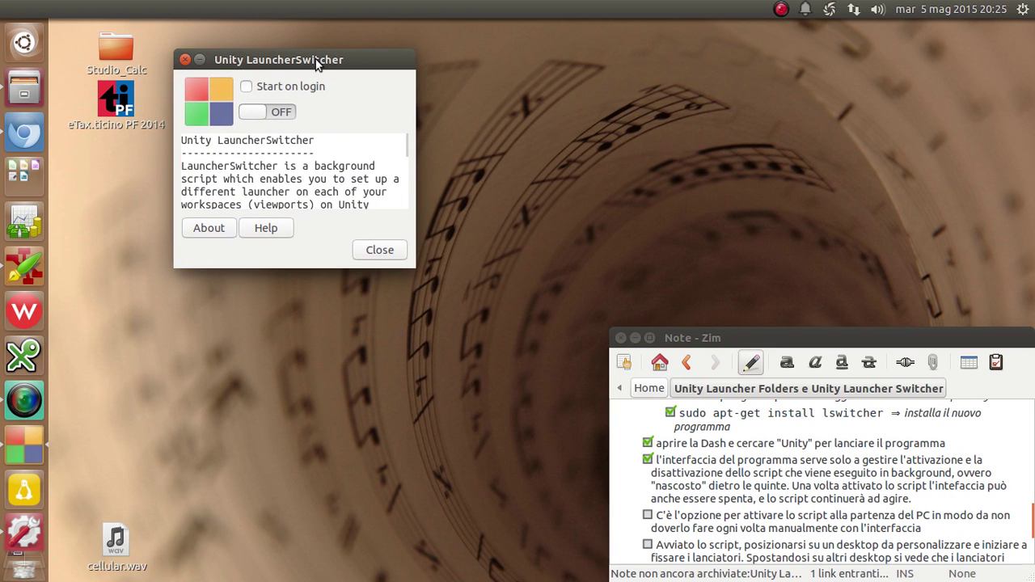
pyautogui.click(302, 178)
pyautogui.moveTo(264, 63); pyautogui.dragTo(281, 59)
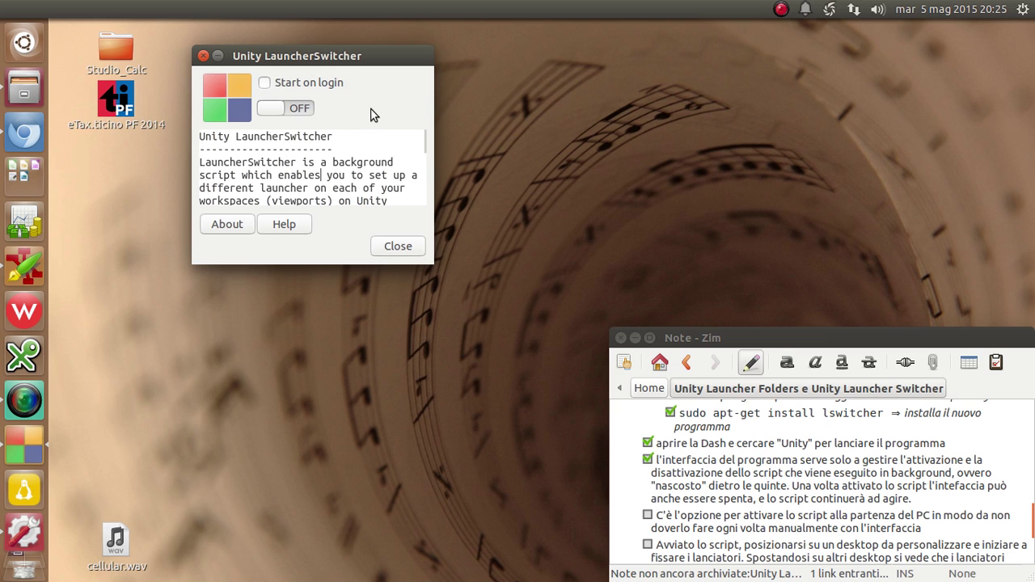
# Read through the description in the LauncherSwitcher window, including how to use it and the toggle command, and return to its beginning.
pyautogui.click(229, 149)
pyautogui.scroll(-1, 230, 148)
pyautogui.scroll(-2, 230, 149)
pyautogui.scroll(2, 233, 158)
pyautogui.scroll(-3, 237, 166)
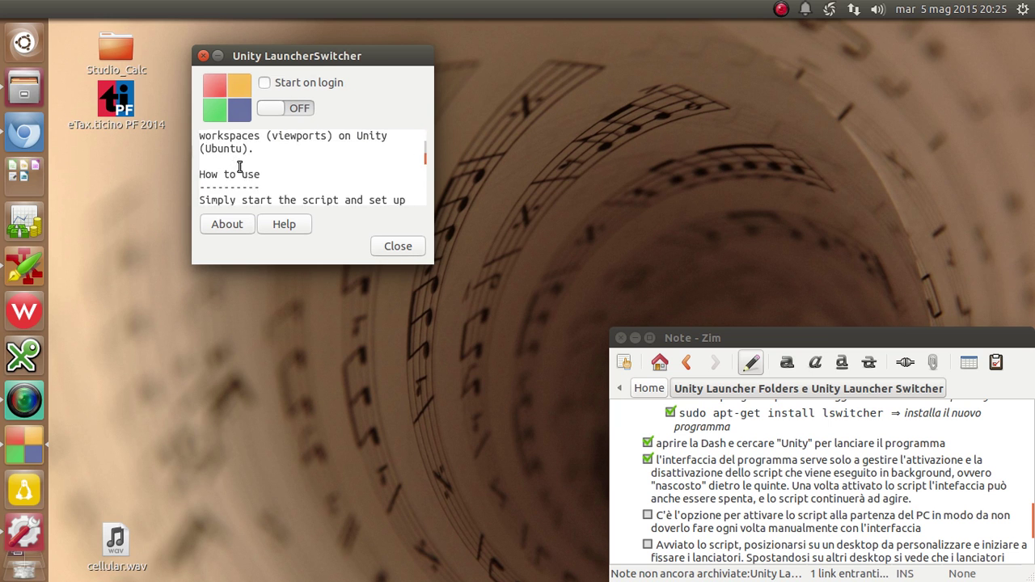
pyautogui.scroll(-6, 240, 166)
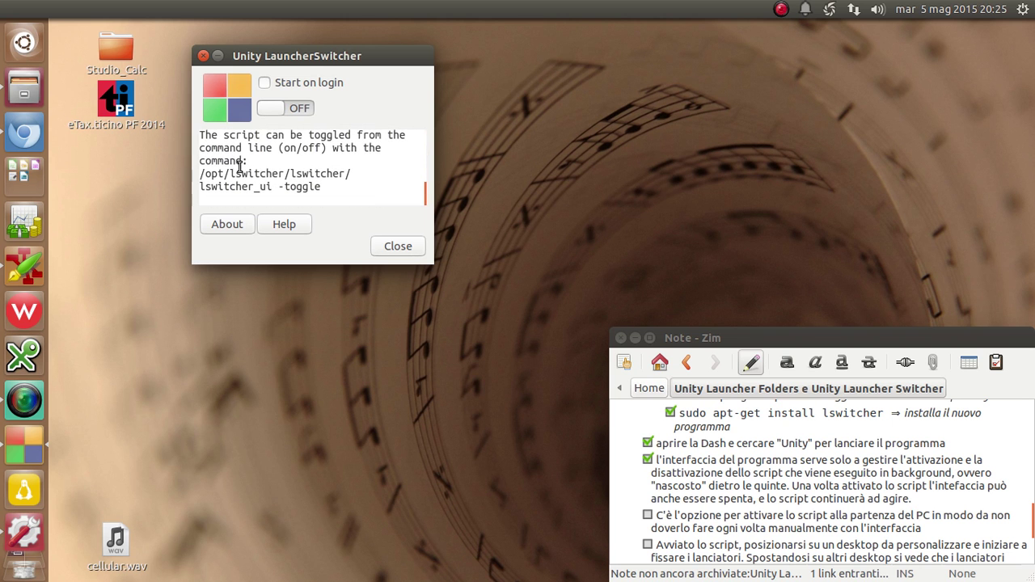
pyautogui.scroll(10, 270, 176)
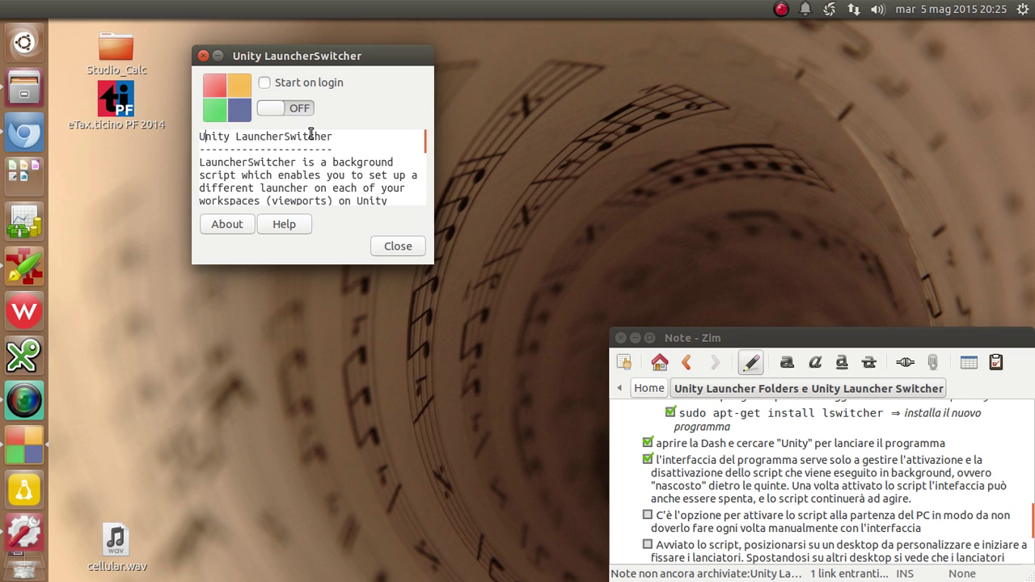
pyautogui.scroll(-1, 312, 172)
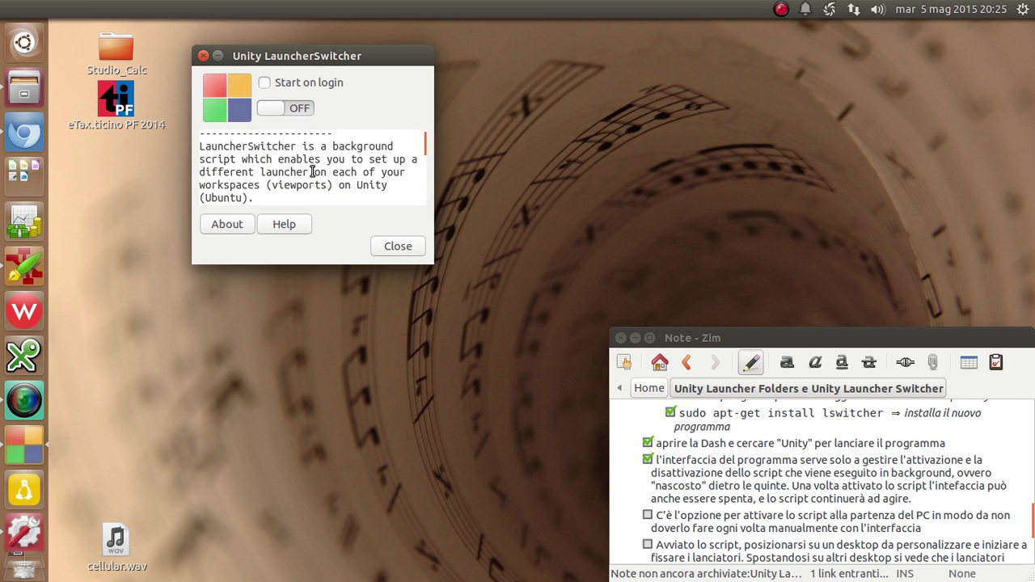
pyautogui.scroll(-6, 313, 172)
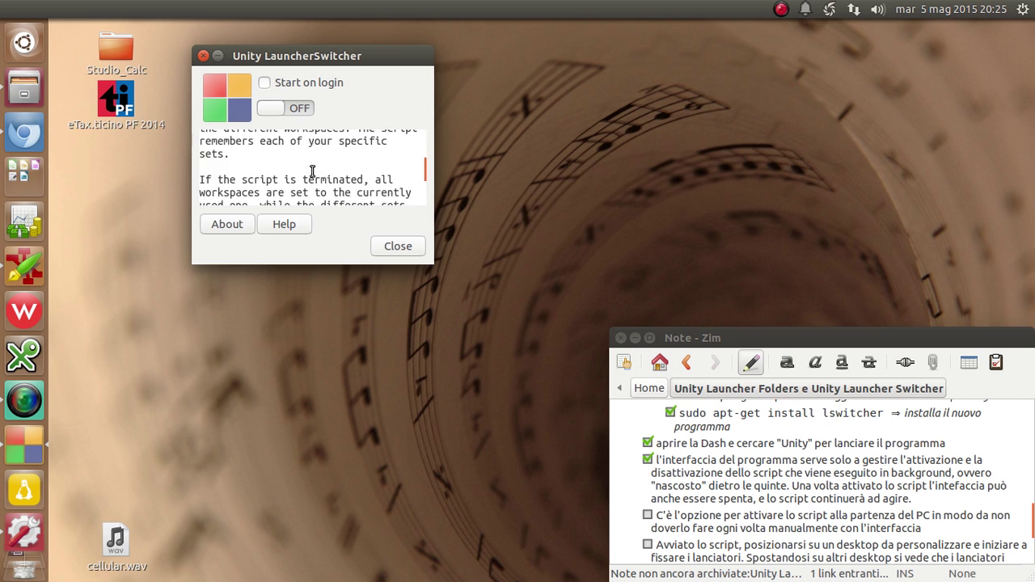
pyautogui.scroll(7, 313, 171)
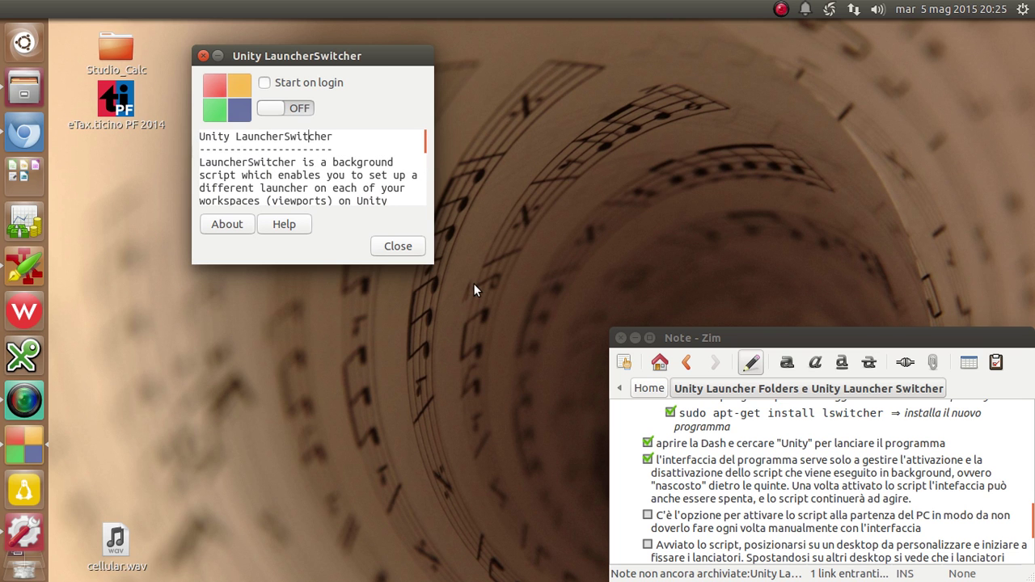
# Move the LauncherSwitcher window above the notes and tick the note about activating the script at PC startup.
pyautogui.moveTo(380, 55); pyautogui.dragTo(795, 56)
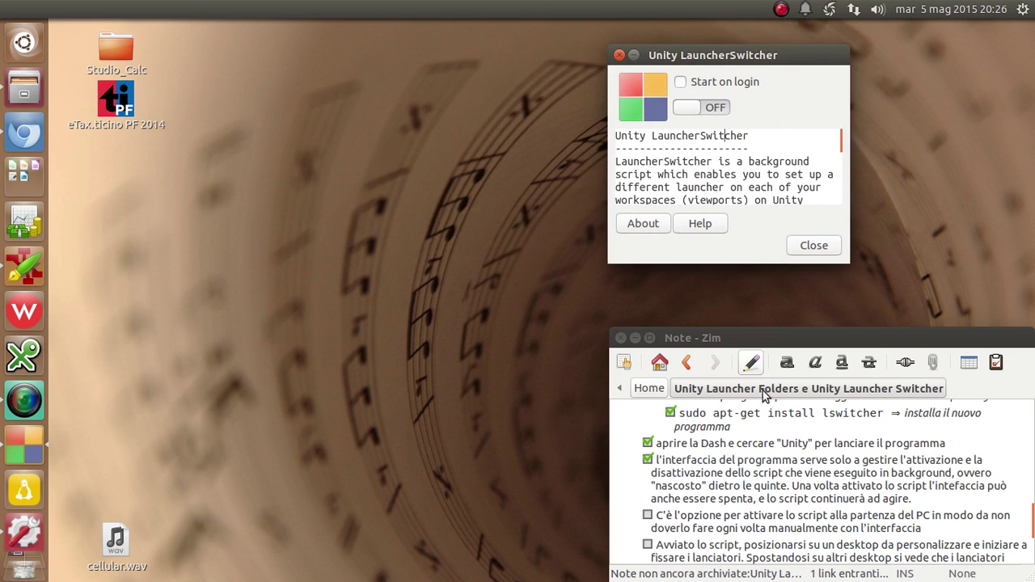
pyautogui.scroll(-2, 720, 513)
pyautogui.click(648, 459)
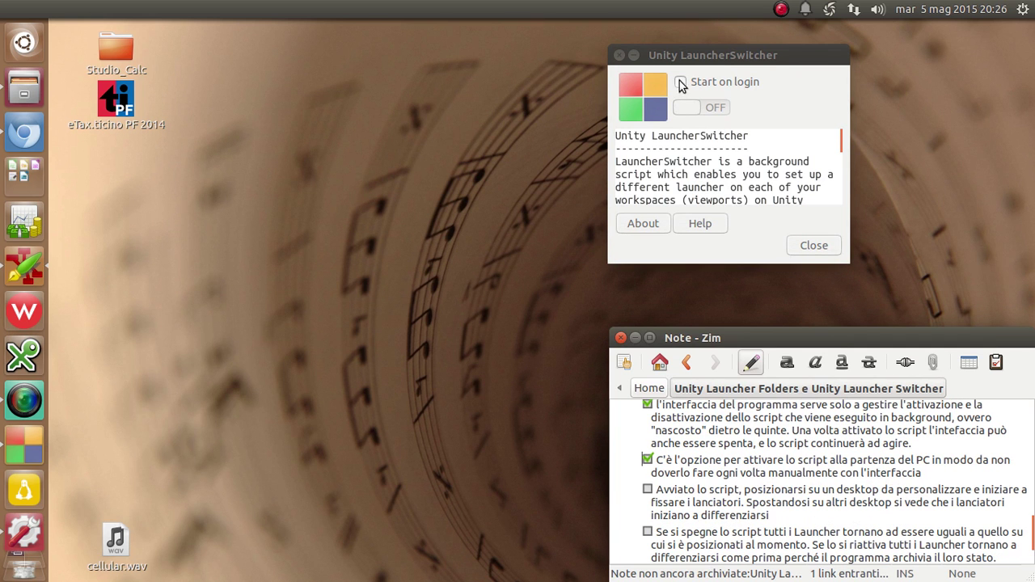
# Tick the note about starting the script and pinning launchers on a desktop, highlighting parts of its text.
pyautogui.scroll(-1, 636, 527)
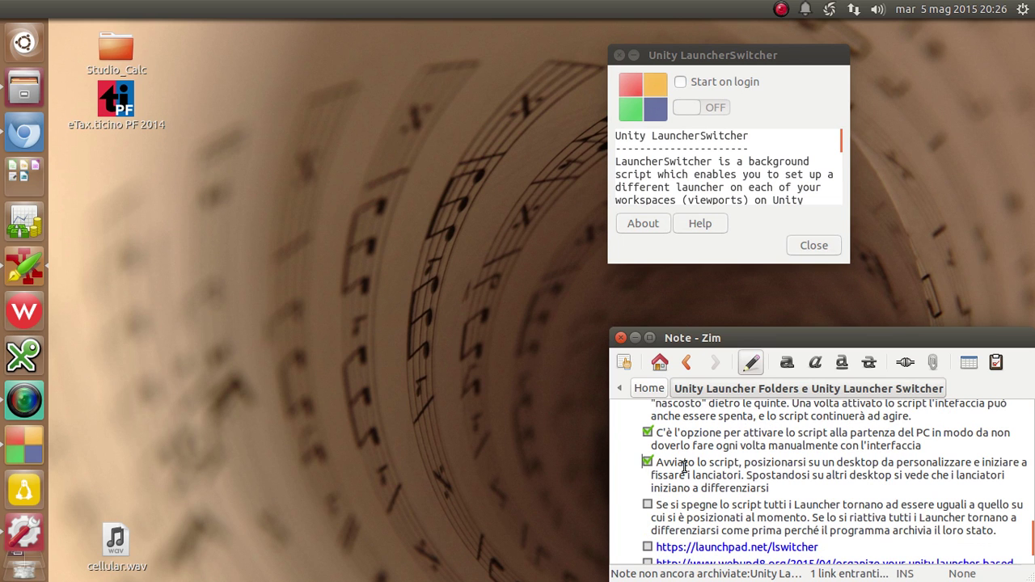
pyautogui.moveTo(828, 461); pyautogui.dragTo(799, 475)
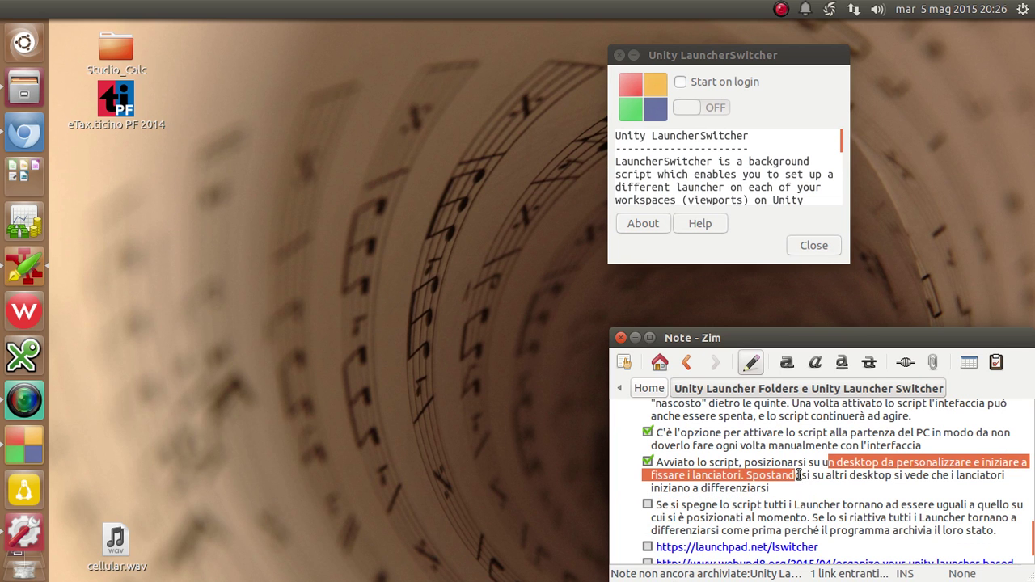
pyautogui.click(826, 475)
pyautogui.moveTo(776, 487); pyautogui.dragTo(692, 475)
pyautogui.click(700, 454)
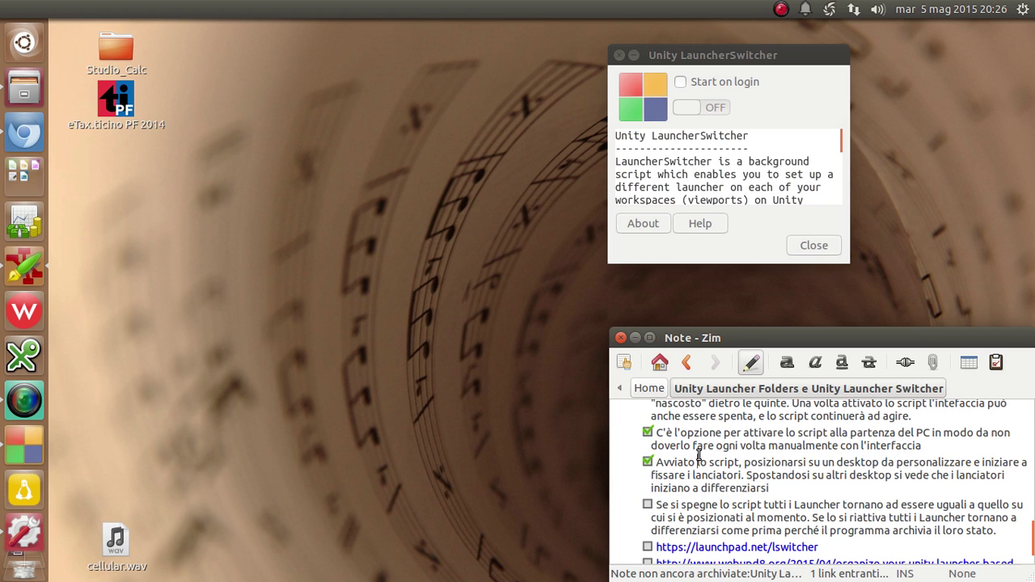
pyautogui.scroll(-1, 699, 454)
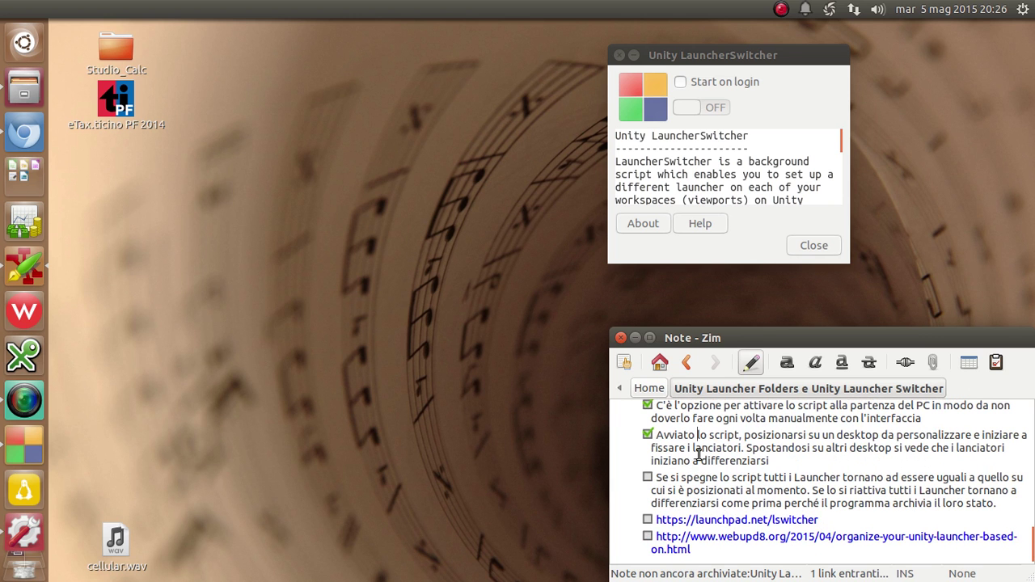
pyautogui.scroll(1, 700, 454)
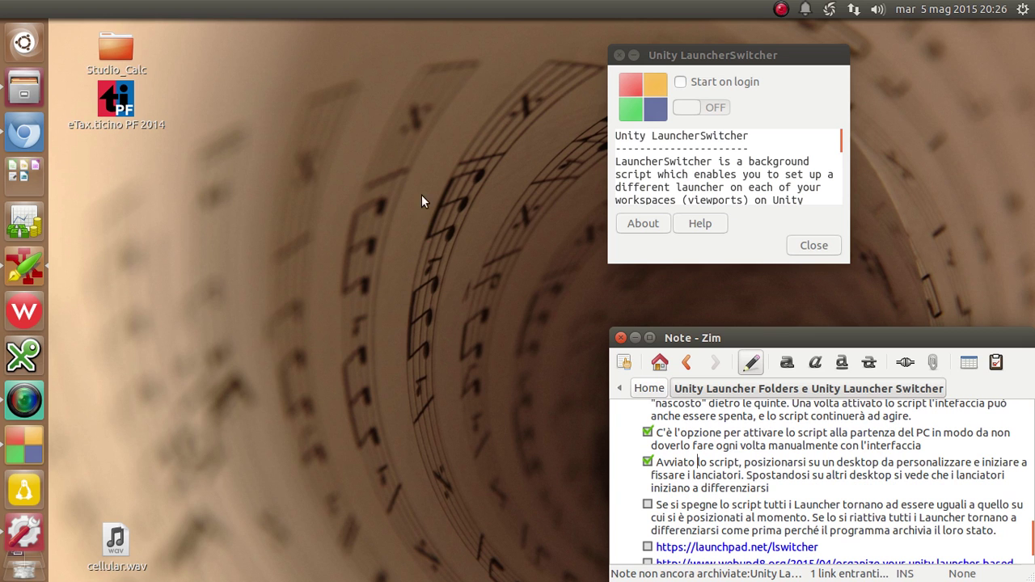
# With LauncherSwitcher still off, open the workspace overview and visit the upper-right workspace to inspect its Launcher icons.
pyautogui.click(764, 54)
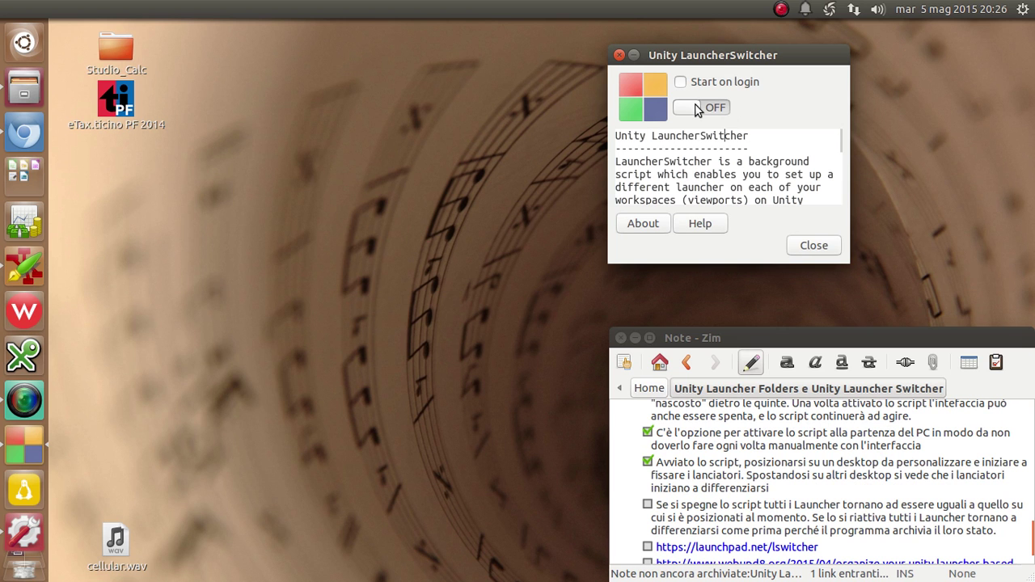
pyautogui.click(385, 289)
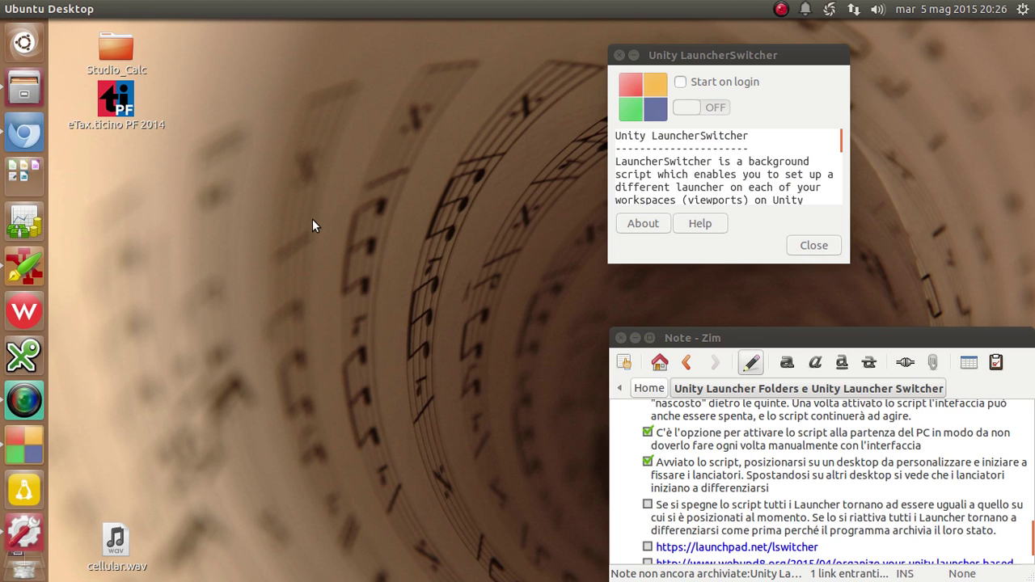
pyautogui.press('super+s')
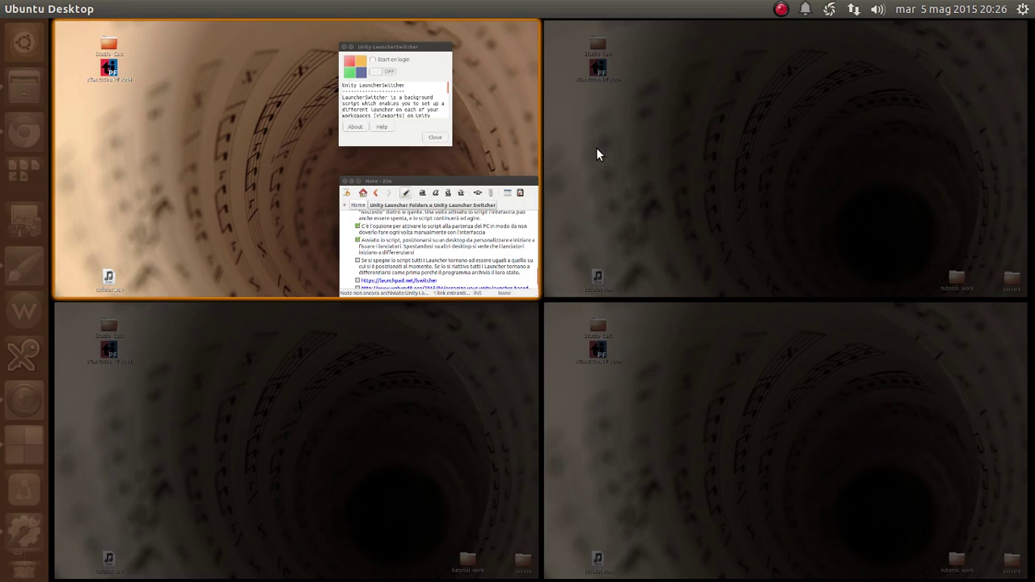
pyautogui.click(596, 152)
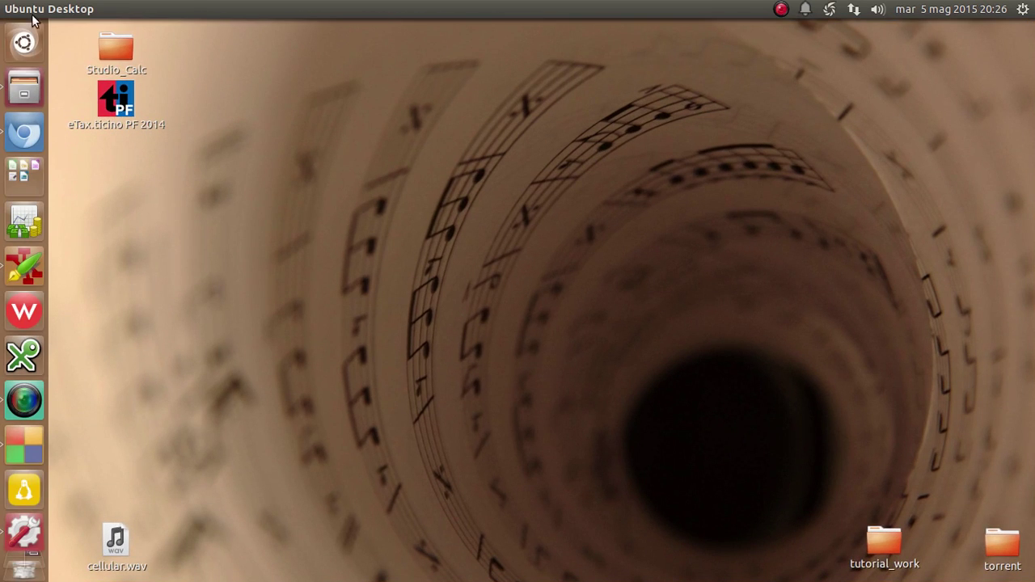
pyautogui.click(24, 446)
pyautogui.press('Escape')
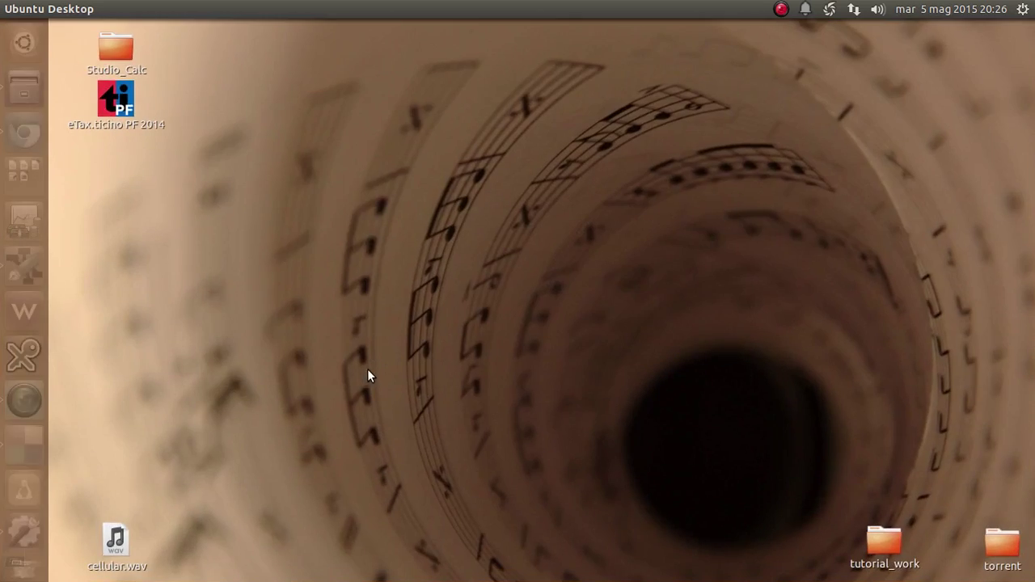
# Return to the upper-left workspace through the workspace overview and switch LauncherSwitcher on.
pyautogui.press('super+s')
pyautogui.press('Escape')
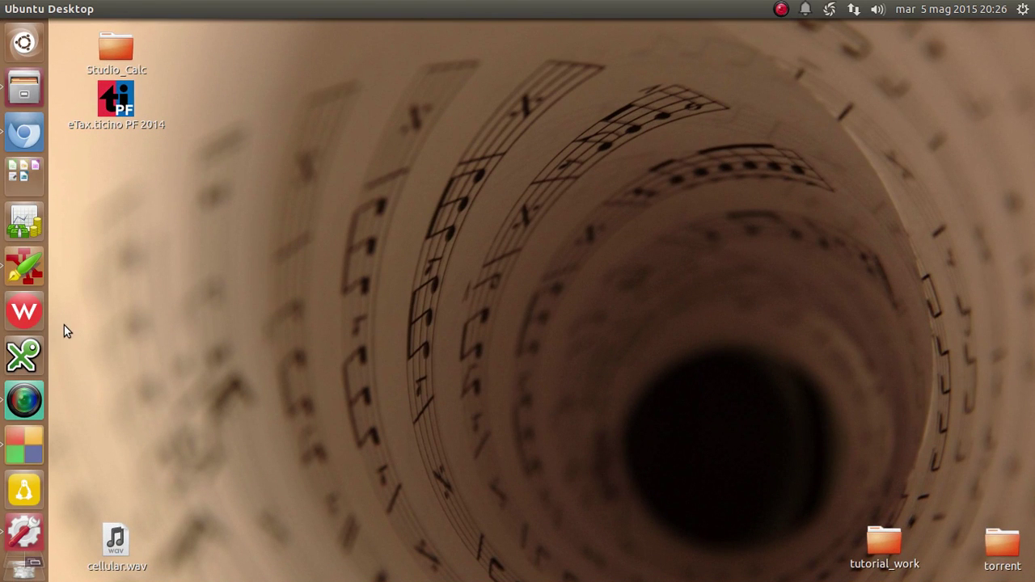
pyautogui.press('super+s')
pyautogui.click(406, 204)
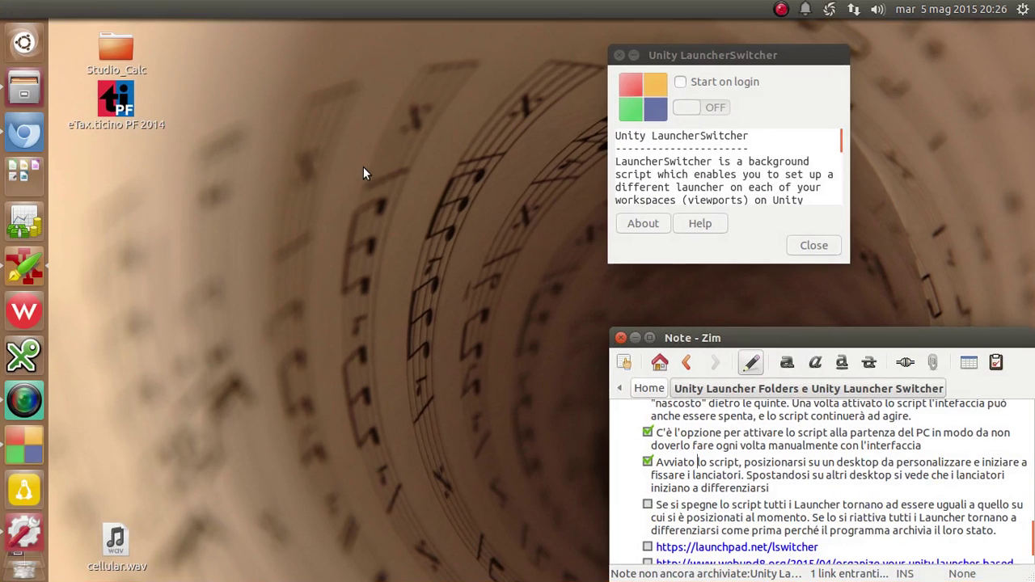
pyautogui.click(685, 109)
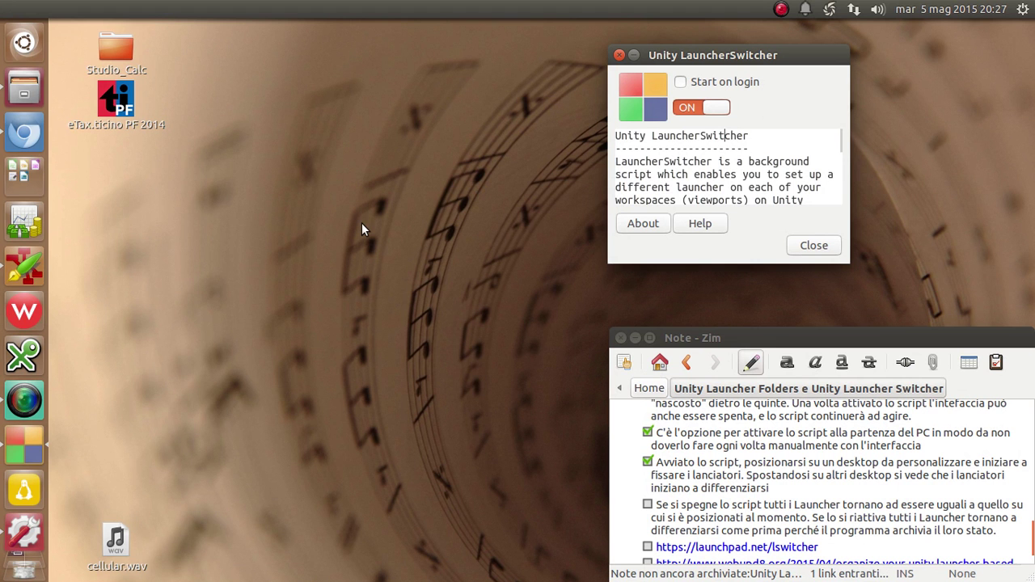
# Alternate between the upper-right and upper-left workspaces to compare their Launcher icons with LauncherSwitcher on.
pyautogui.press('super+s')
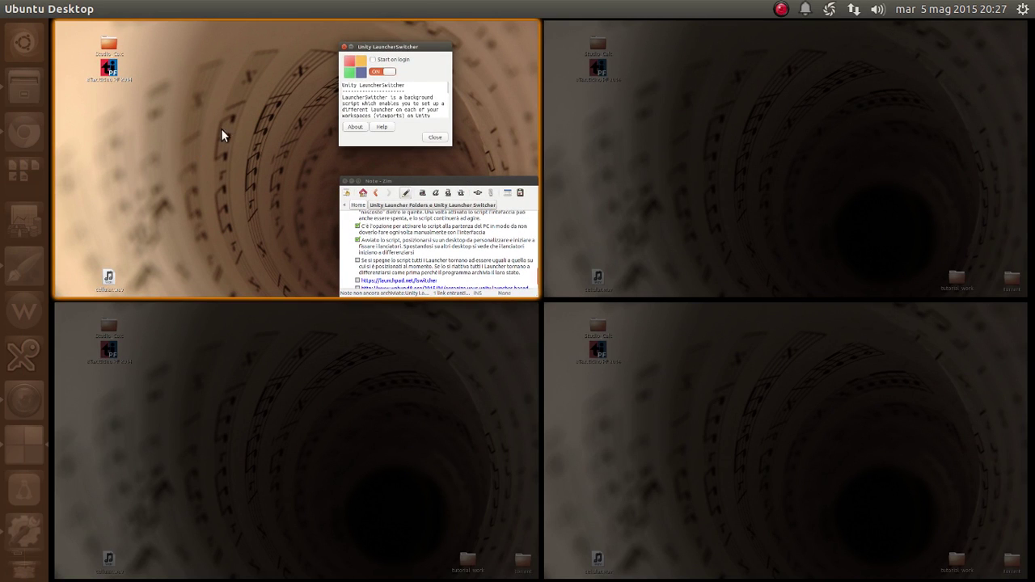
pyautogui.click(760, 95)
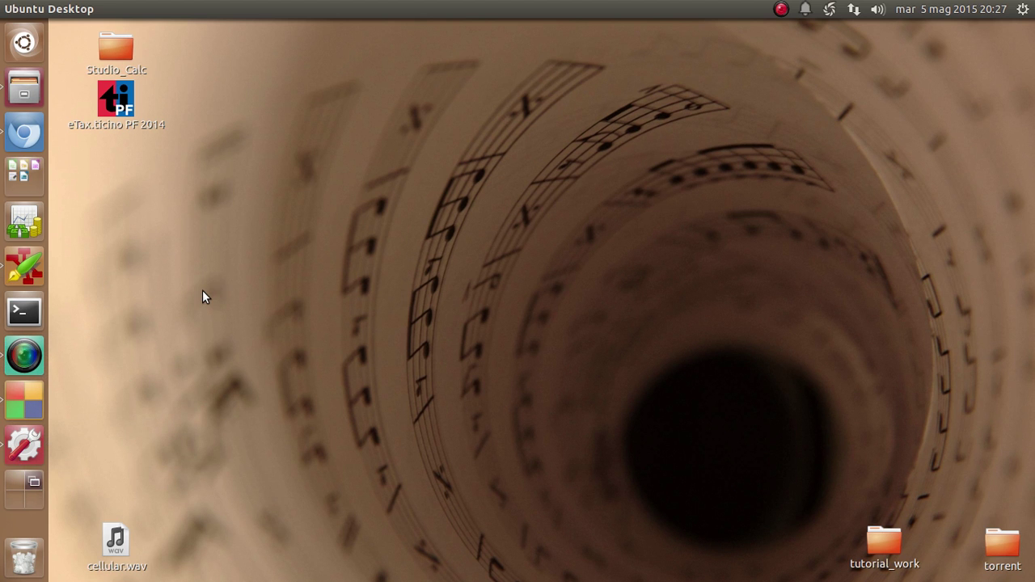
pyautogui.hotkey('ctrl', 'alt', 'Left')
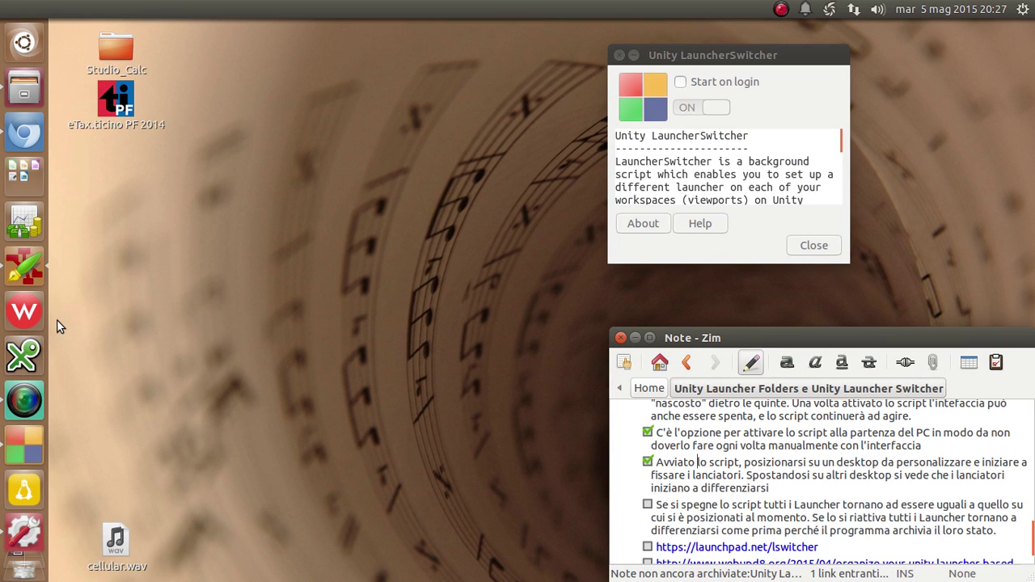
pyautogui.hotkey('ctrl', 'alt', 'Right')
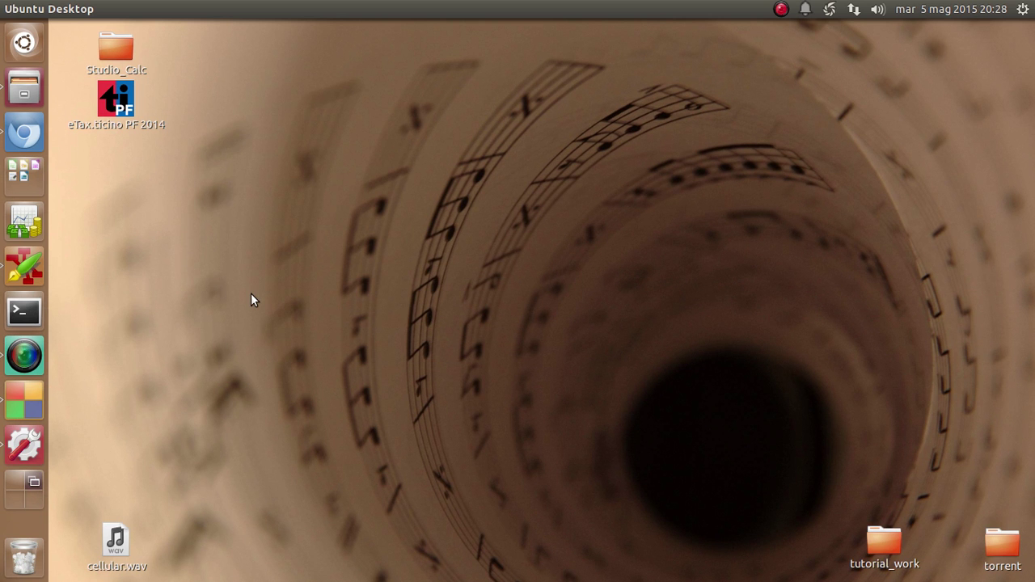
pyautogui.hotkey('ctrl', 'alt', 'Left')
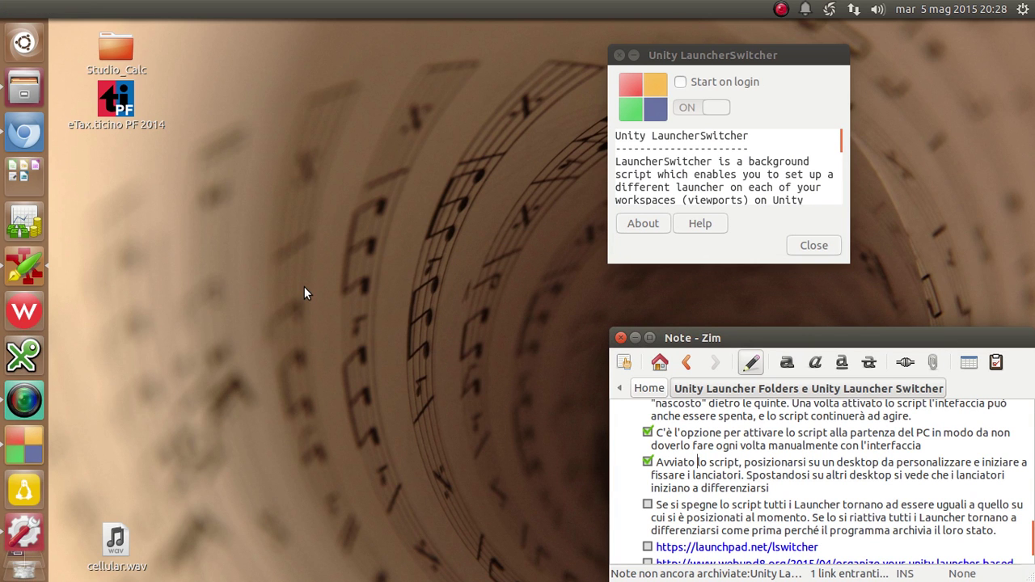
# Visit the two lower workspaces and cycle through all four to compare their Launcher icons, finishing on the upper-left one.
pyautogui.hotkey('ctrl', 'alt', 'Down')
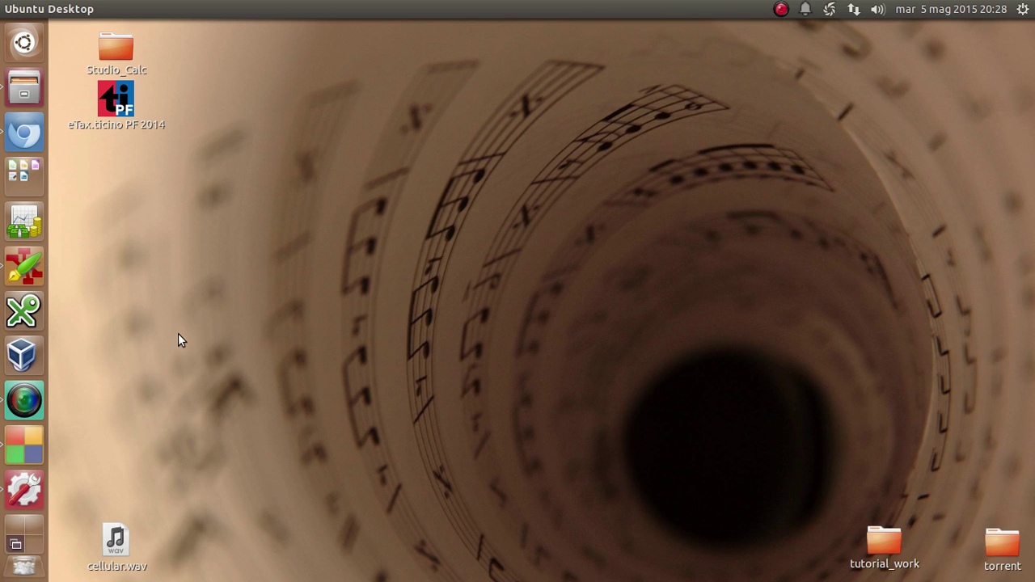
pyautogui.hotkey('ctrl', 'alt', 'Right')
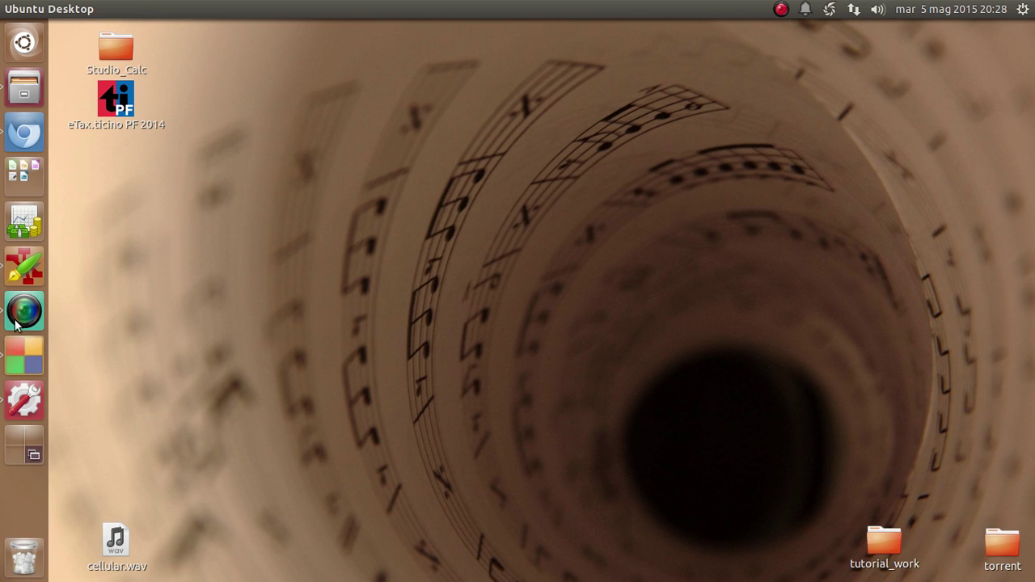
pyautogui.hotkey('ctrl', 'alt', 'Up')
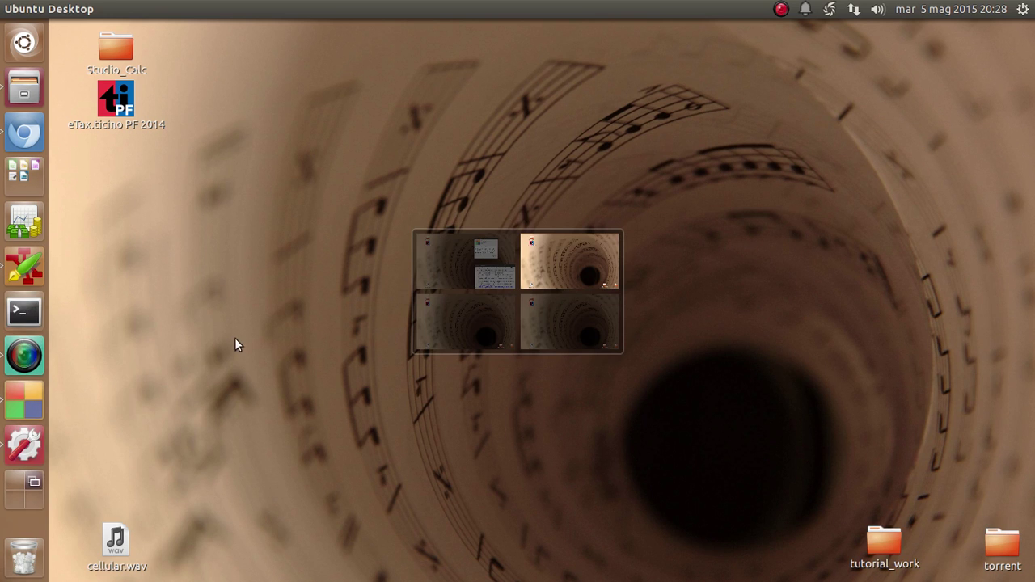
pyautogui.hotkey('ctrl', 'alt', 'Left')
pyautogui.hotkey('ctrl', 'alt', 'Down')
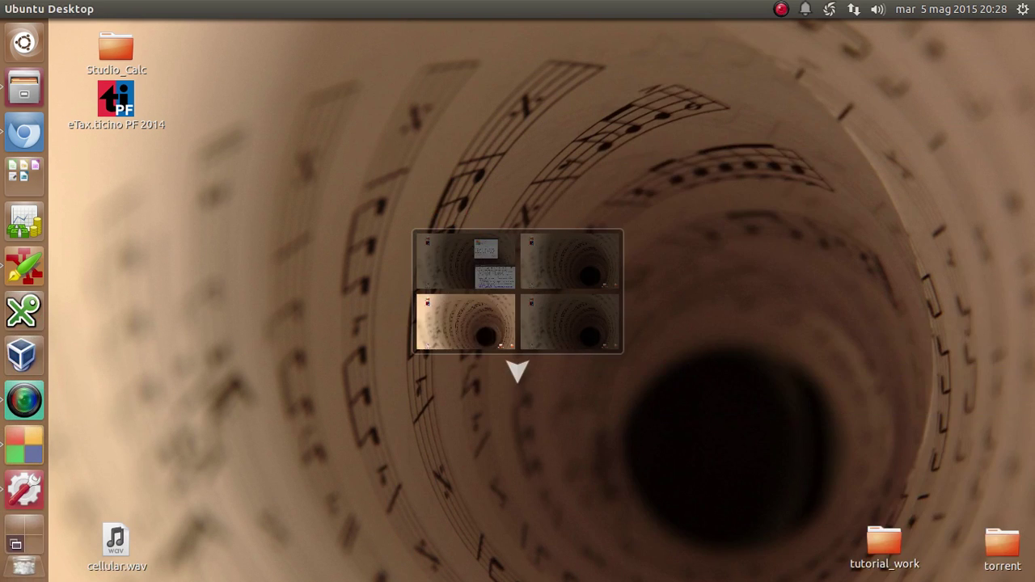
pyautogui.hotkey('ctrl', 'alt', 'Up')
pyautogui.hotkey('ctrl', 'alt', 'Right')
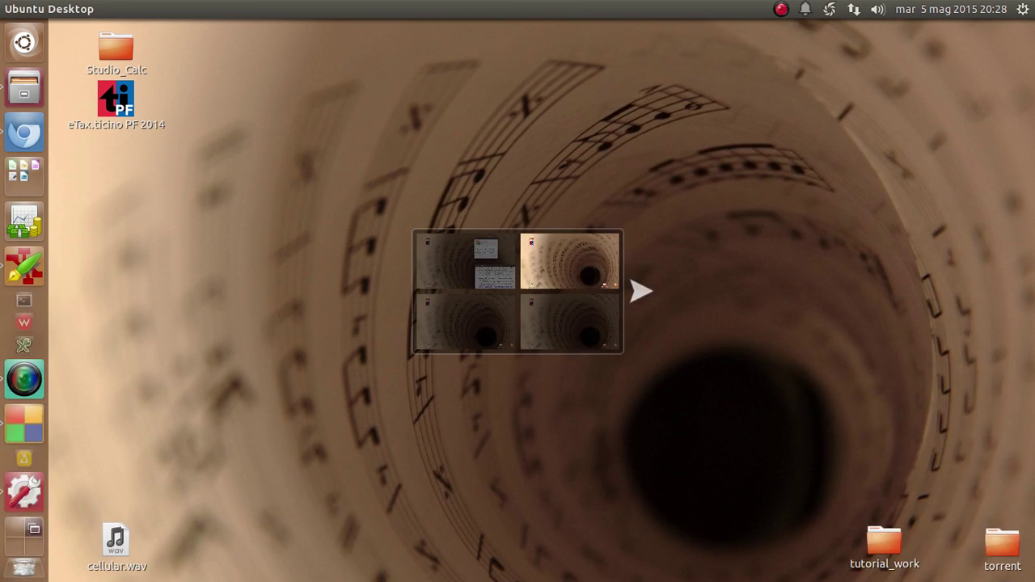
pyautogui.hotkey('ctrl', 'alt', 'Down')
pyautogui.hotkey('ctrl', 'alt', 'Left')
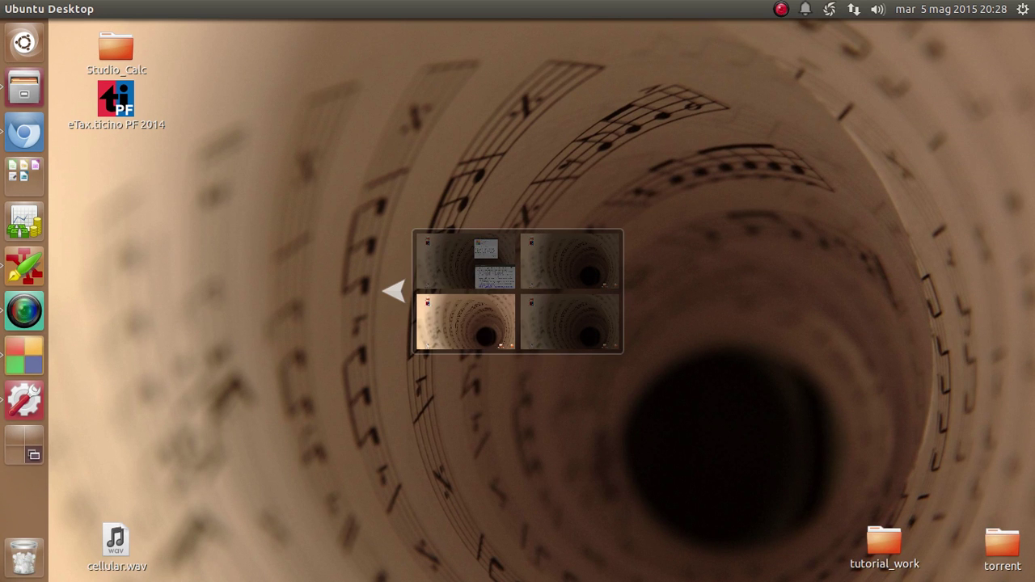
pyautogui.hotkey('ctrl', 'alt', 'Up')
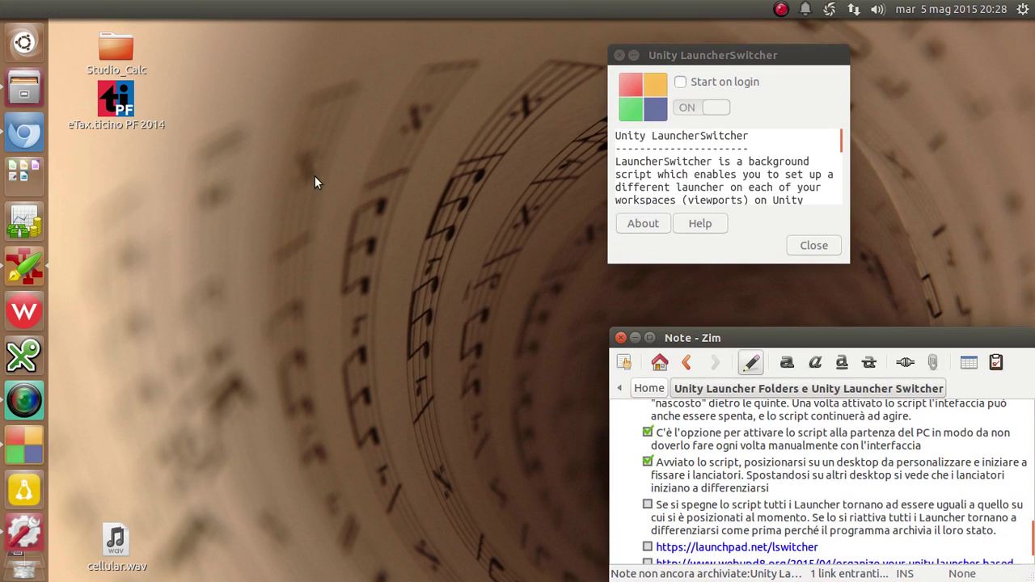
# Shift the LauncherSwitcher window away from above the notes and close it, leaving the script switched on.
pyautogui.click(735, 54)
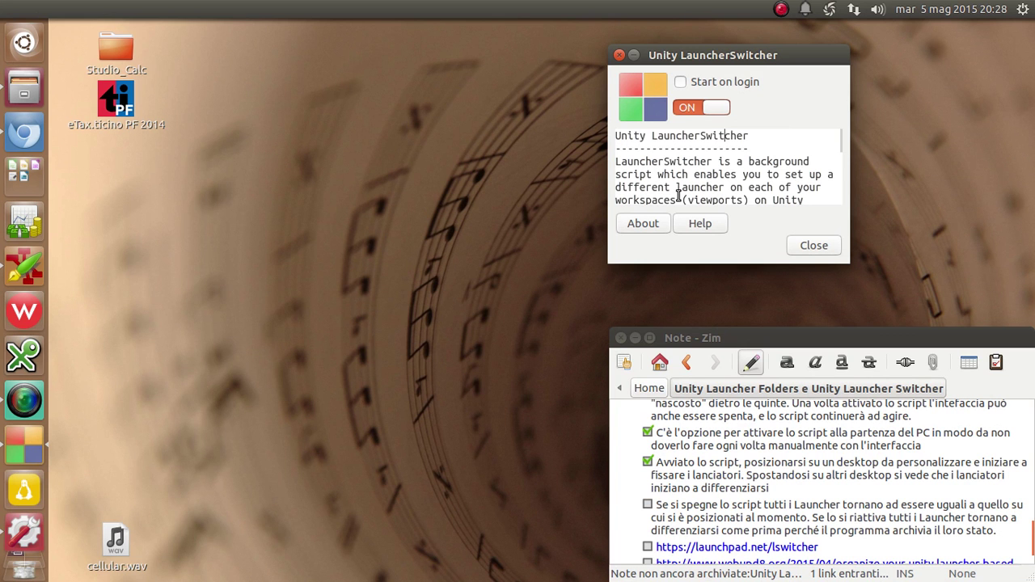
pyautogui.moveTo(692, 54); pyautogui.dragTo(564, 53)
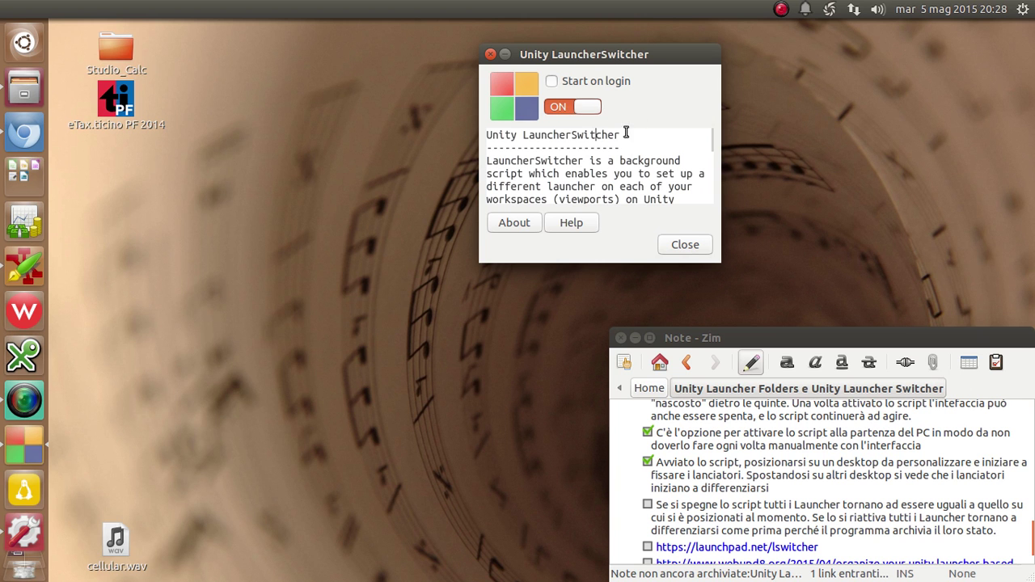
pyautogui.click(684, 245)
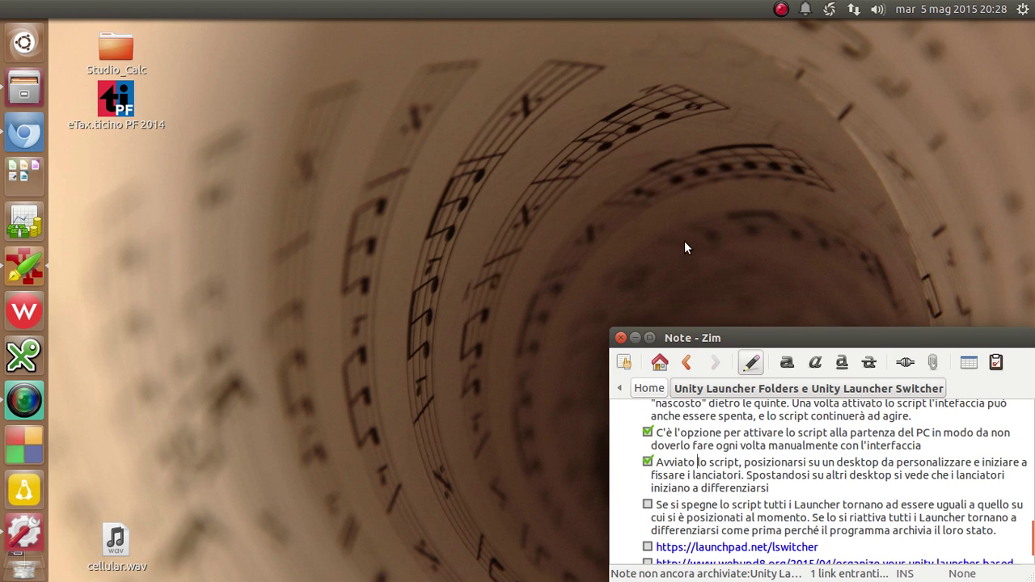
# With the LauncherSwitcher window closed, tour all four workspaces twice to check their Launcher icons, finishing on the upper-left one.
pyautogui.hotkey('ctrl', 'alt', 'Right')
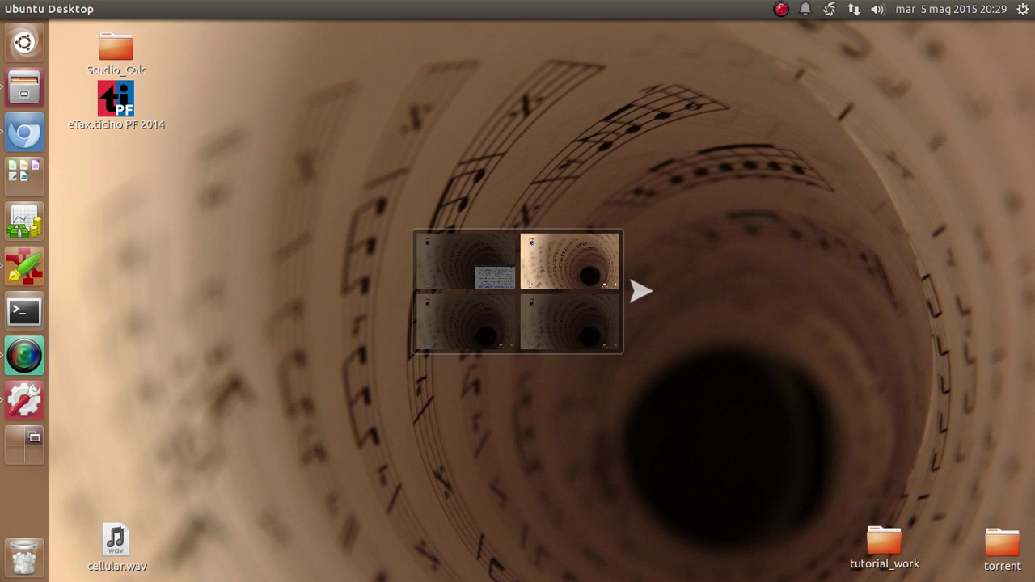
pyautogui.hotkey('ctrl', 'alt', 'Down')
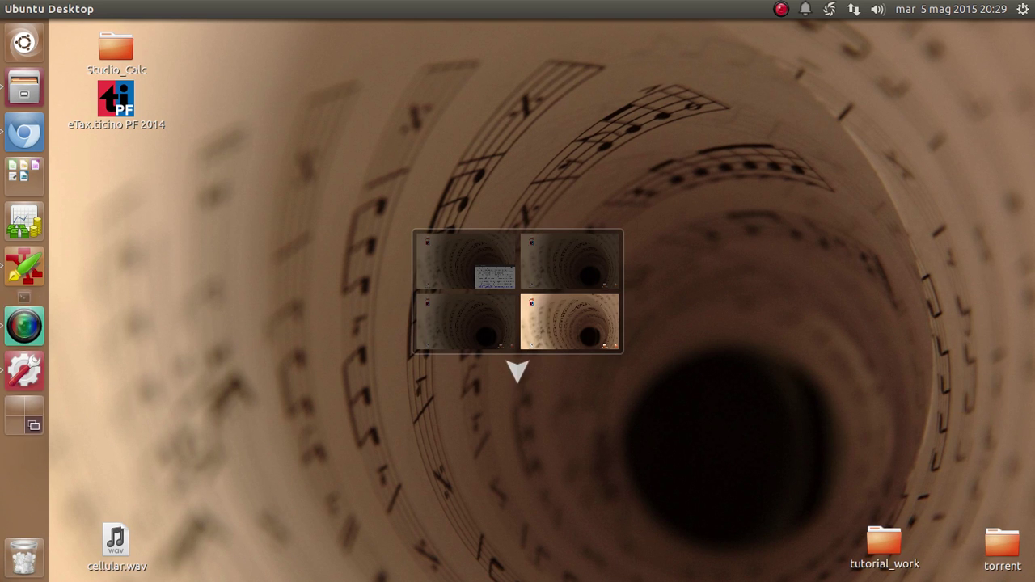
pyautogui.hotkey('ctrl', 'alt', 'Left')
pyautogui.hotkey('ctrl', 'alt', 'Up')
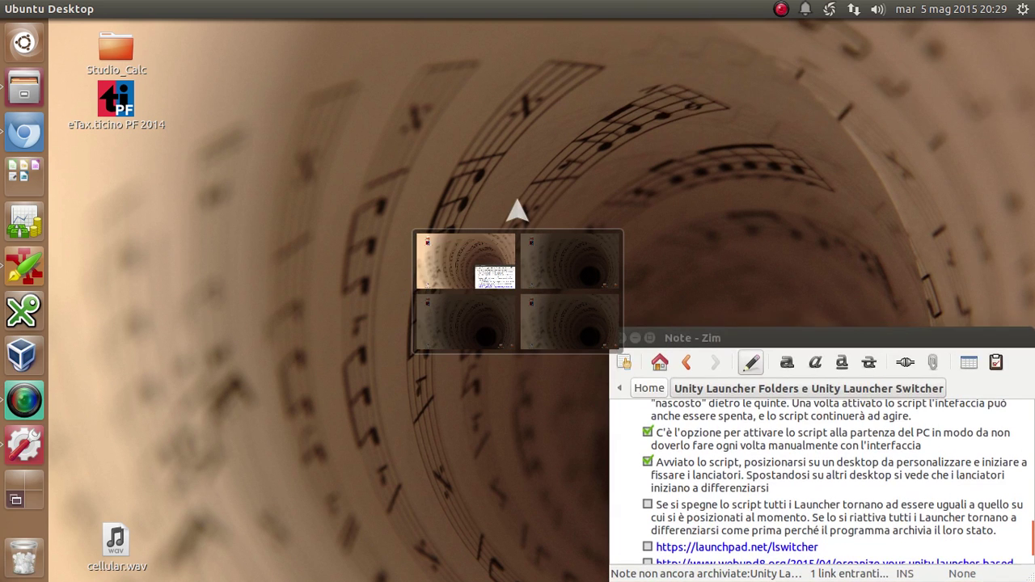
pyautogui.hotkey('ctrl', 'alt', 'Right')
pyautogui.hotkey('ctrl', 'alt', 'Down')
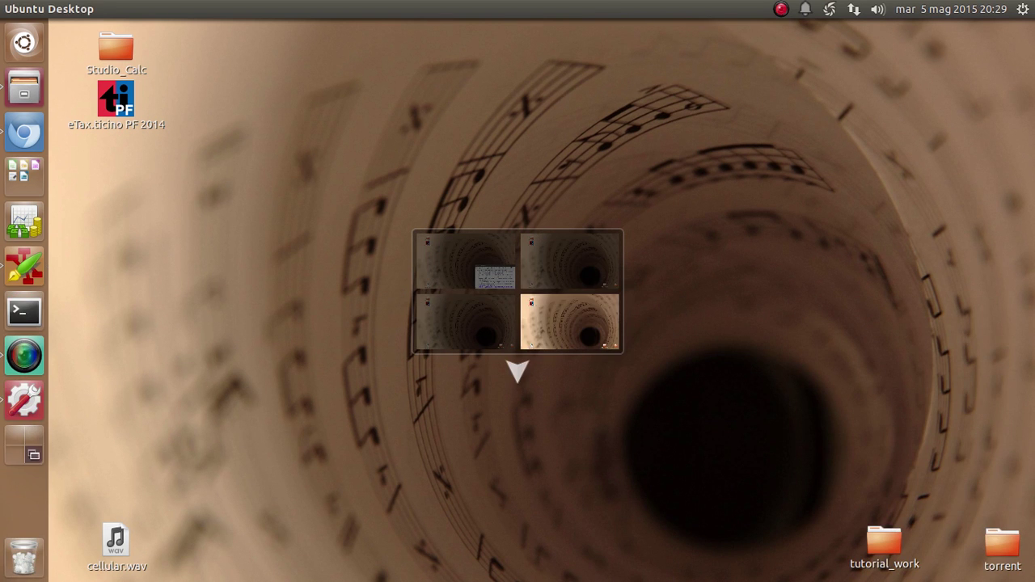
pyautogui.hotkey('ctrl', 'alt', 'Left')
pyautogui.hotkey('ctrl', 'alt', 'Up')
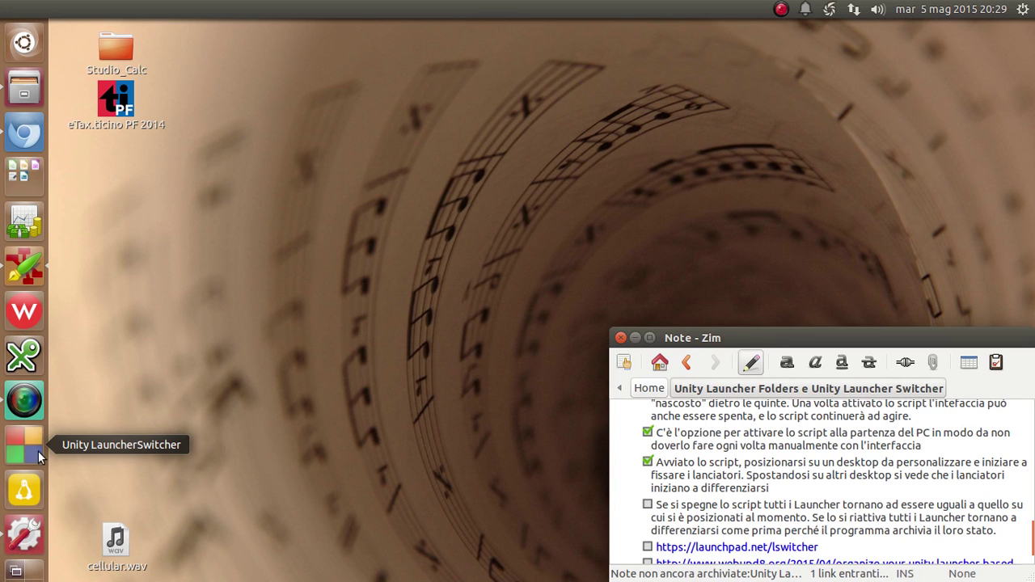
# Examine the commands offered by the LauncherSwitcher Launcher icon, including its toggle, without choosing any.
pyautogui.rightClick(23, 447)
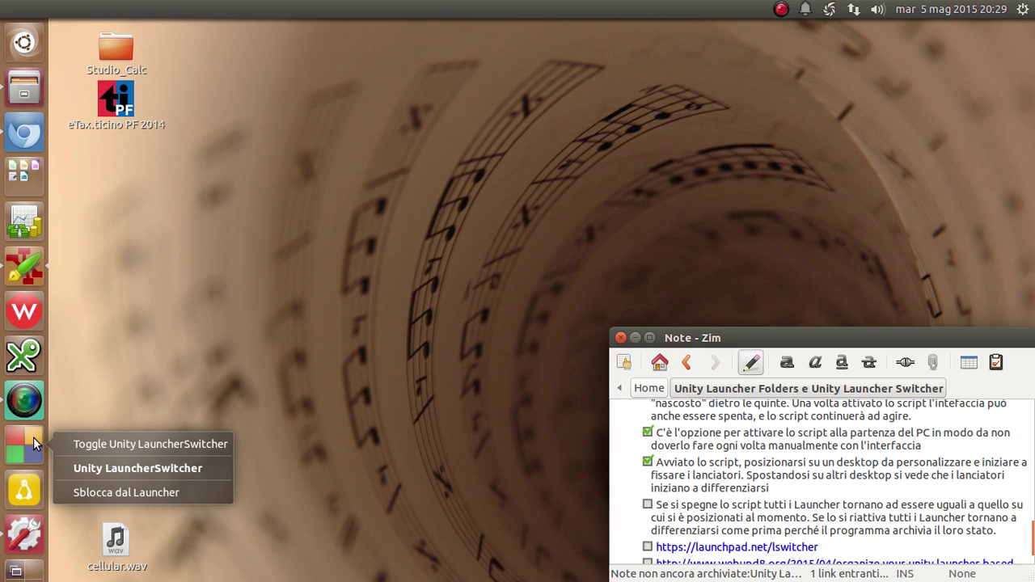
pyautogui.click(228, 328)
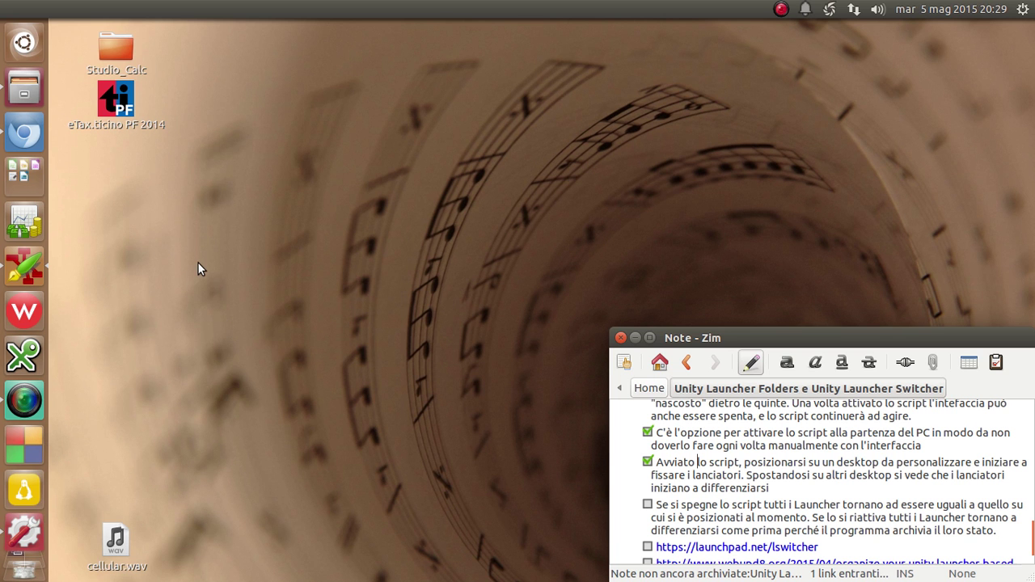
# Switch to the lower-right workspace and pin Unity Tweak Tool from the Dash to its Launcher, below the camera lens icon.
pyautogui.hotkey('ctrl', 'alt', 'Right')
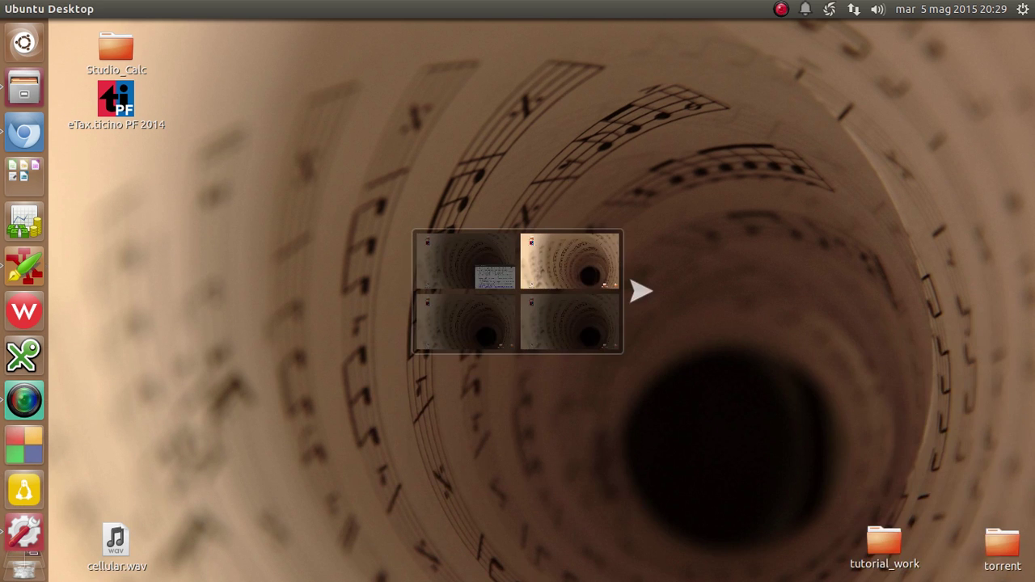
pyautogui.hotkey('ctrl', 'alt', 'Down')
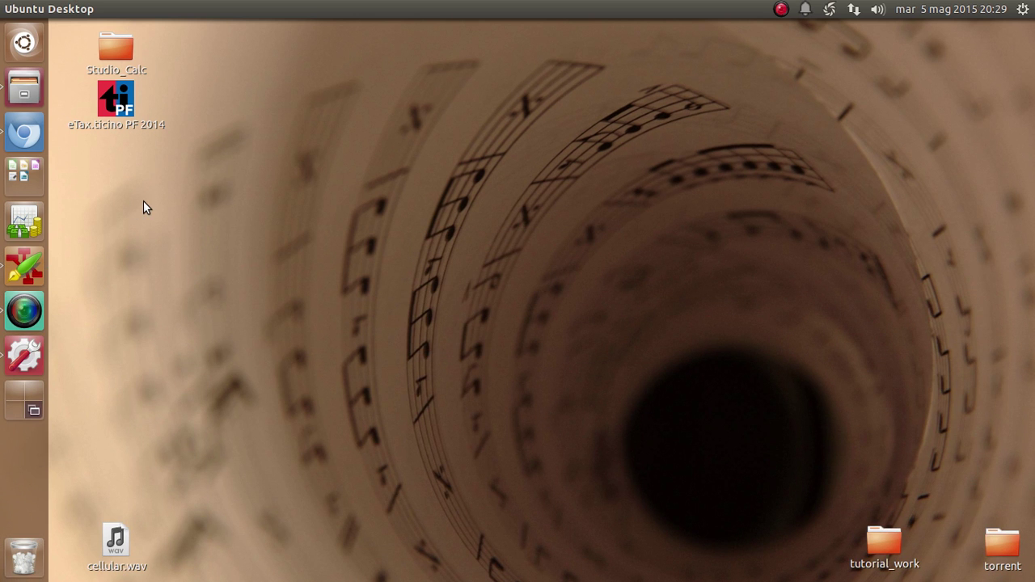
pyautogui.press('super')
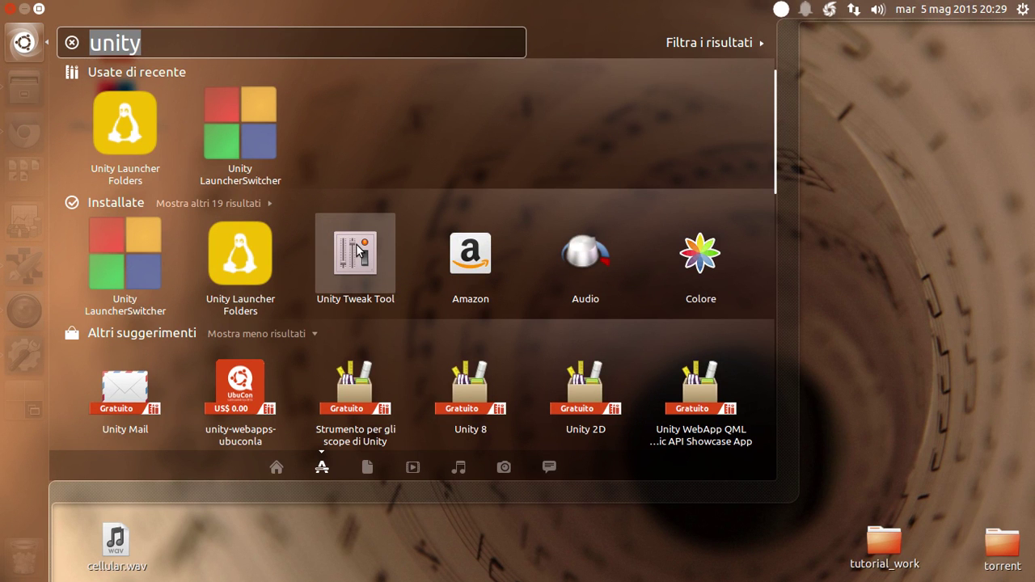
pyautogui.moveTo(358, 248); pyautogui.dragTo(27, 359)
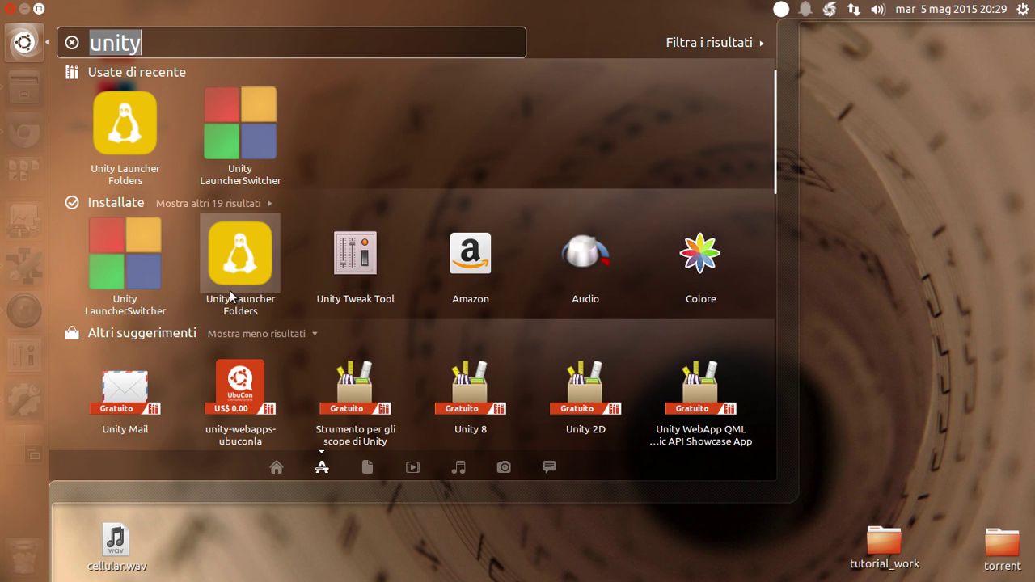
pyautogui.press('Escape')
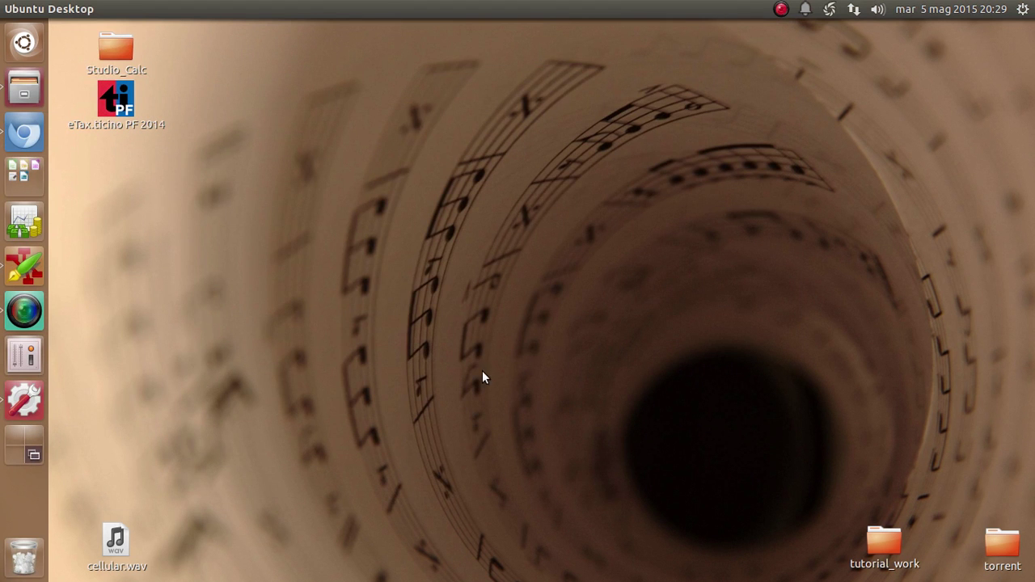
# Visit the other three workspaces to compare their Launcher icons with the lower-right workspace's newly customised Launcher.
pyautogui.press('super+s')
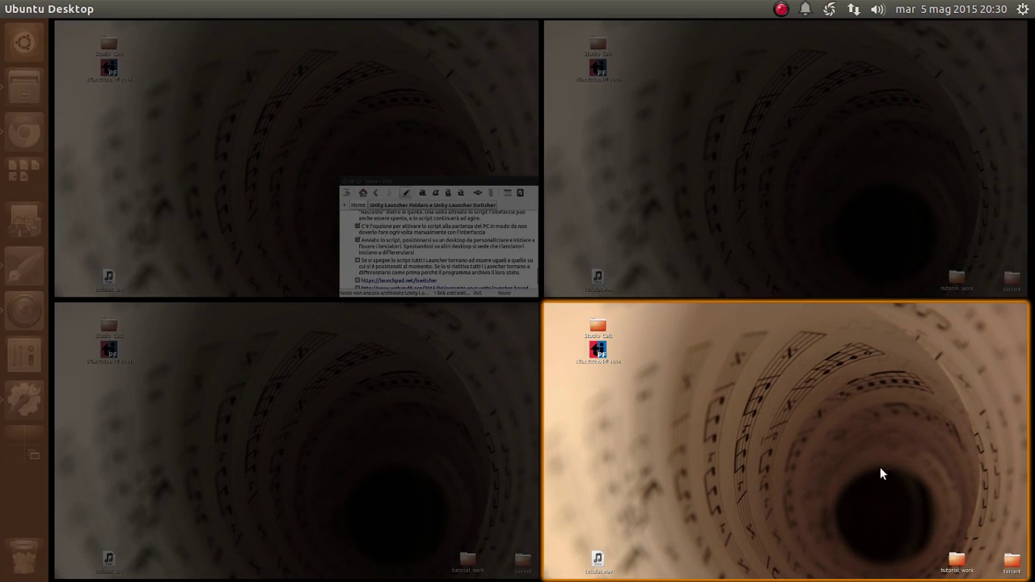
pyautogui.click(755, 405)
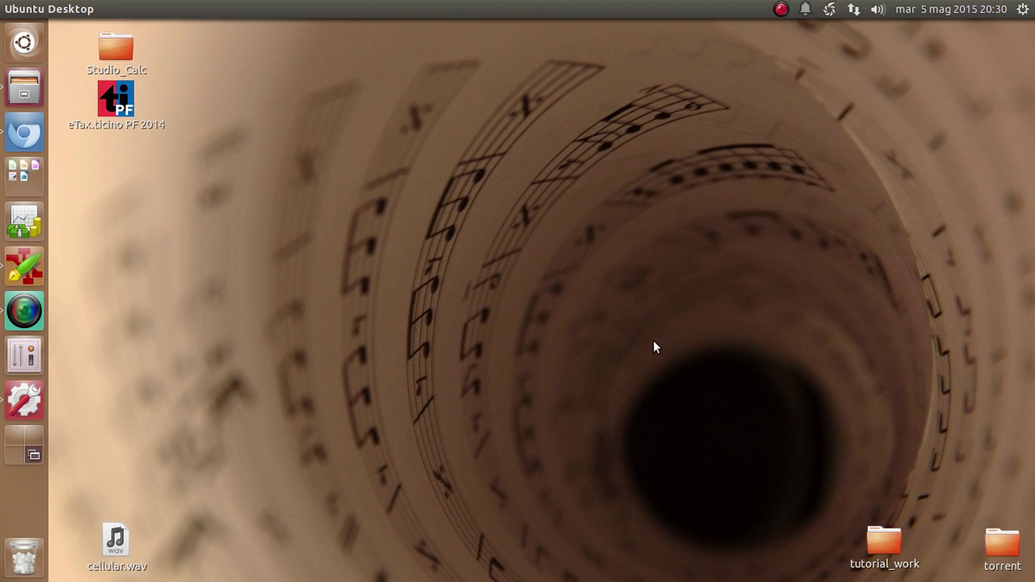
pyautogui.hotkey('ctrl', 'alt', 'Up')
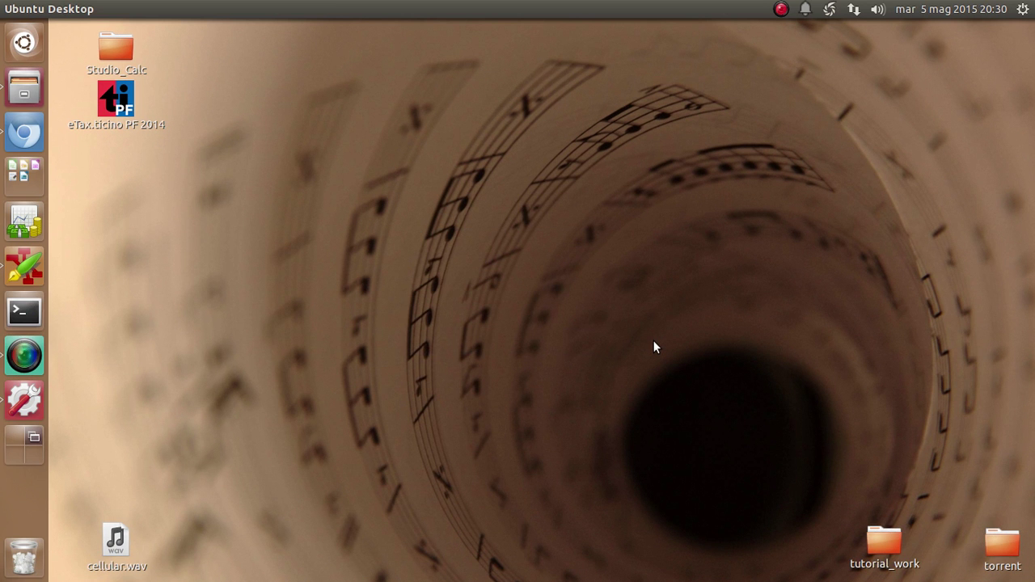
pyautogui.hotkey('ctrl', 'alt', 'Left')
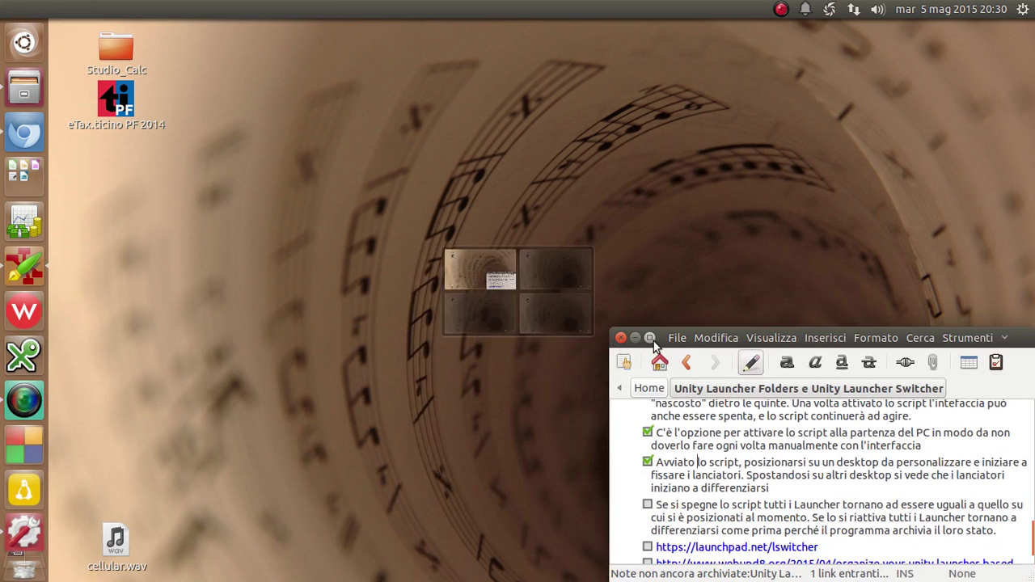
pyautogui.hotkey('ctrl', 'alt', 'Down')
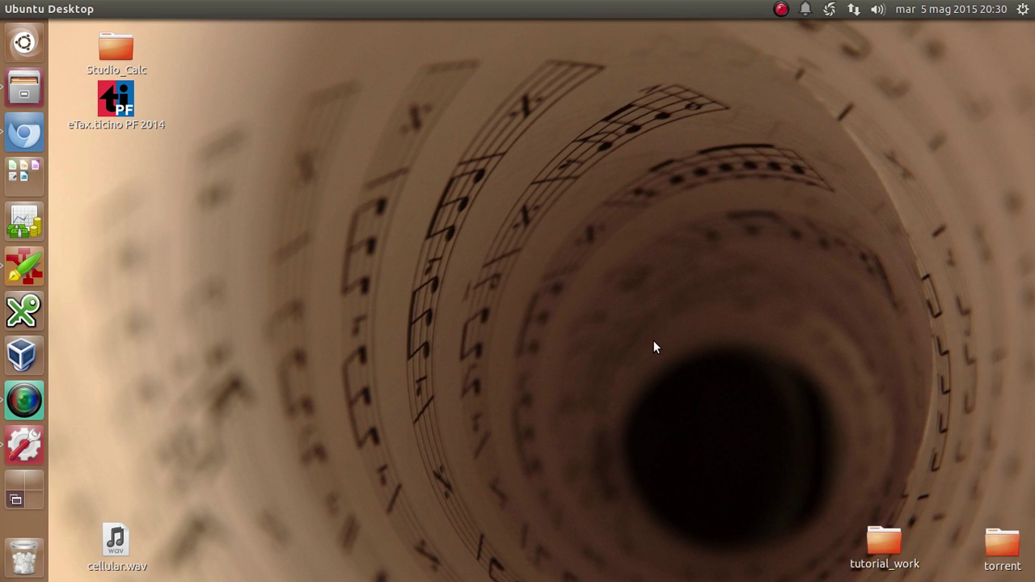
# Visit all four workspaces to compare their Launcher icons, finishing on the lower-left one.
pyautogui.hotkey('ctrl', 'alt', 'Right')
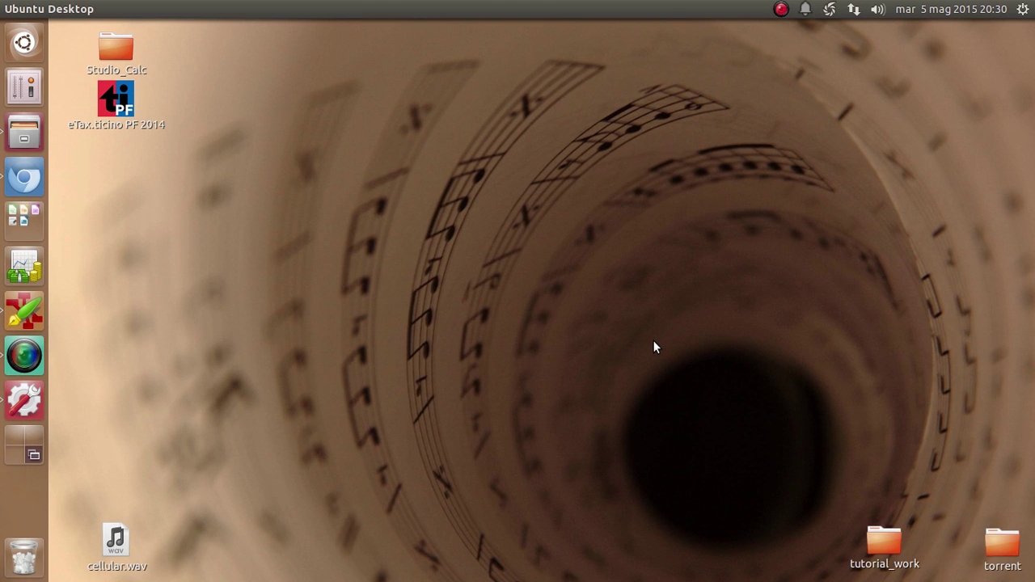
pyautogui.hotkey('ctrl', 'alt', 'Up')
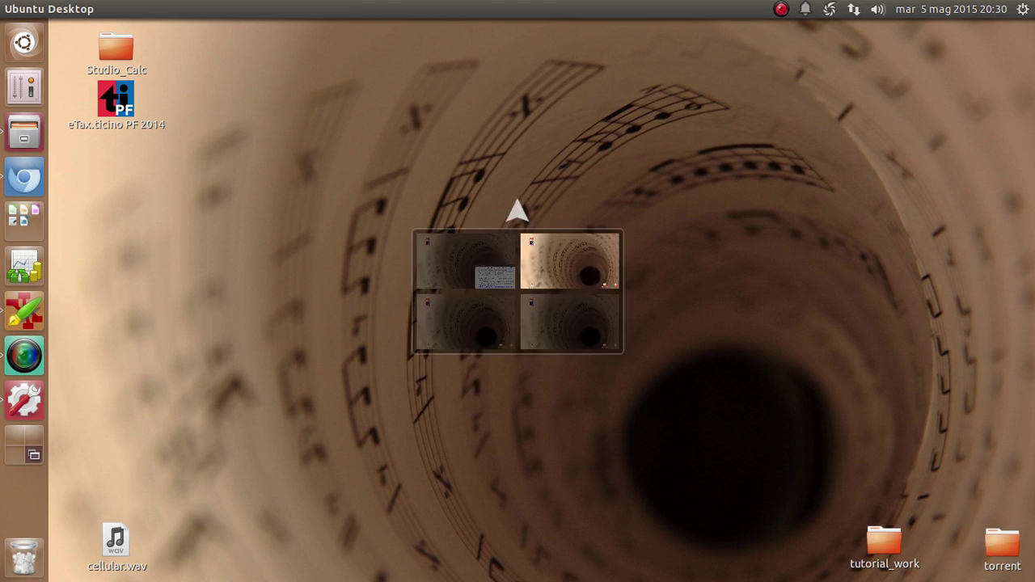
pyautogui.hotkey('ctrl', 'alt', 'Left')
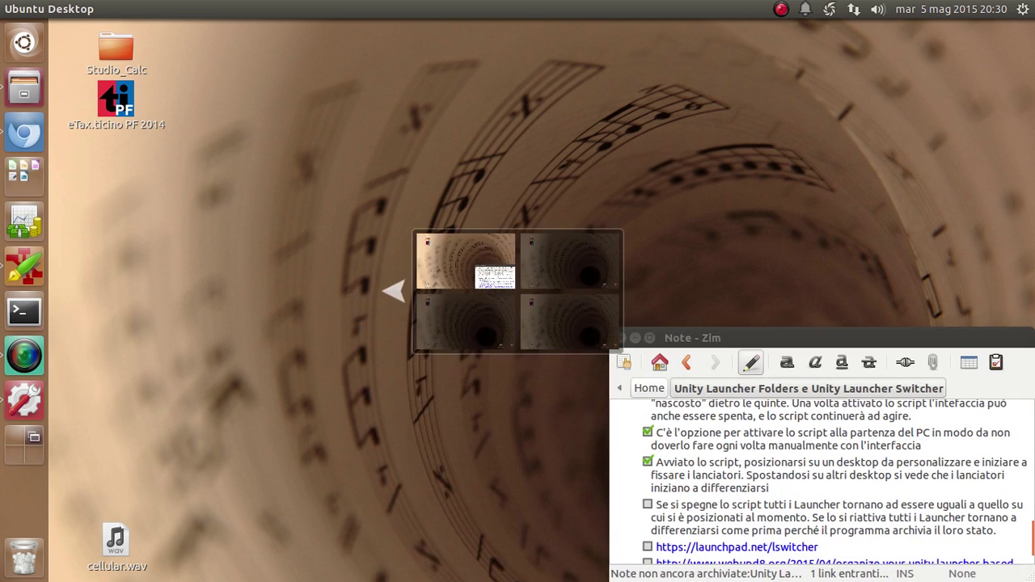
pyautogui.hotkey('ctrl', 'alt', 'Down')
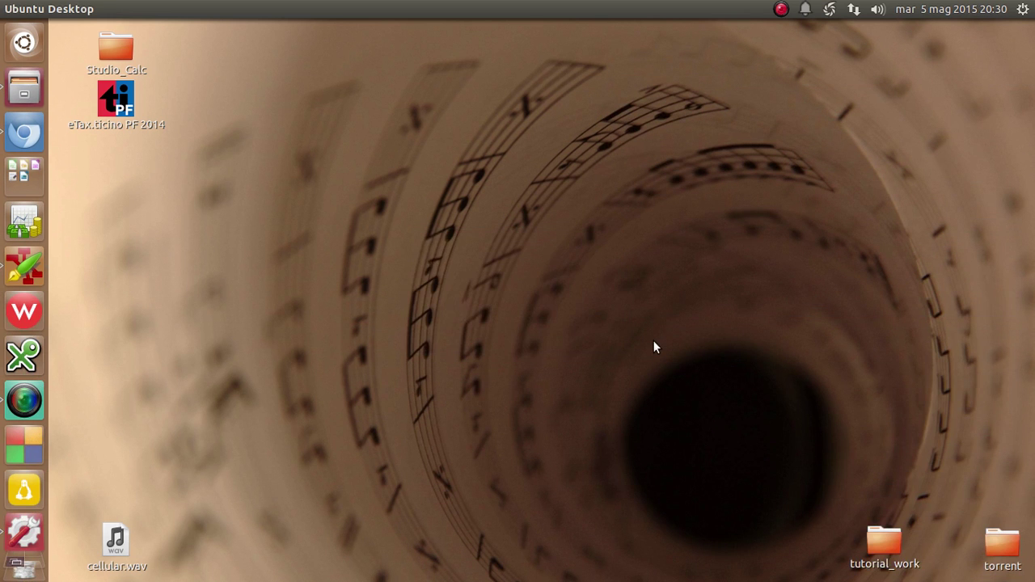
# Try to move Unity Tweak Tool just above the workspace switcher in the lower-right workspace's Launcher, checking the order by visiting the other workspaces.
pyautogui.hotkey('ctrl', 'alt', 'Right')
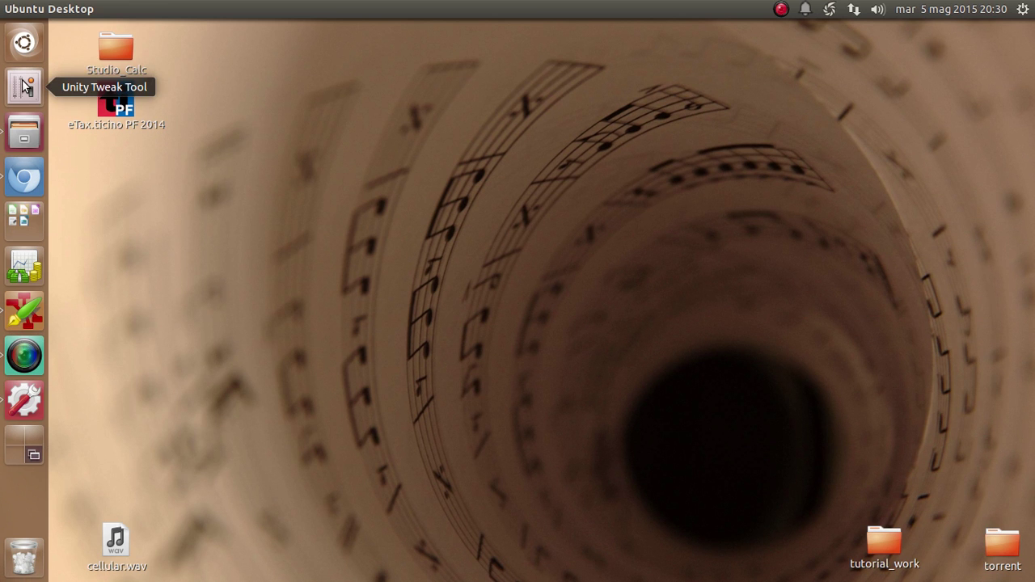
pyautogui.moveTo(24, 86); pyautogui.dragTo(25, 400)
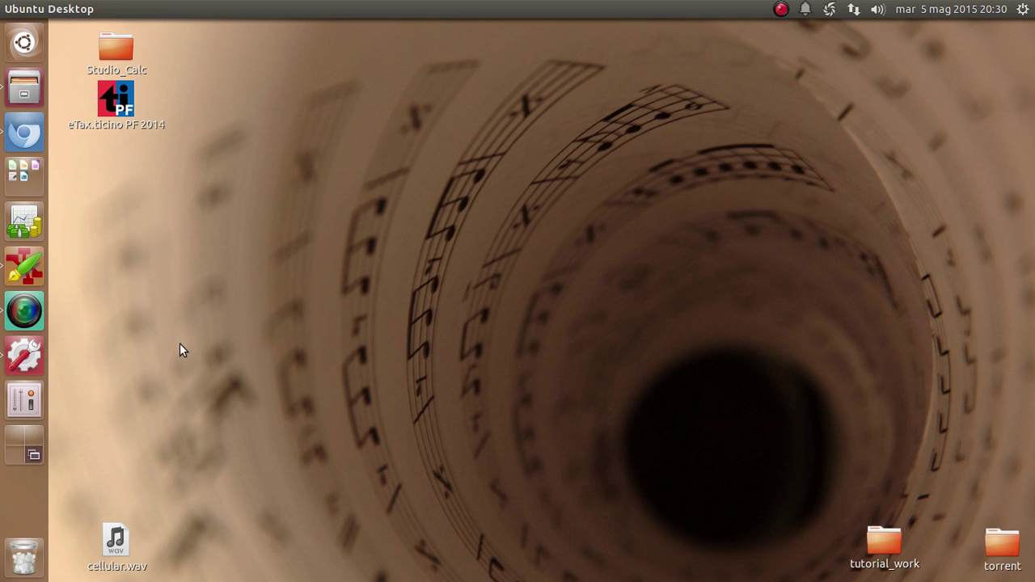
pyautogui.hotkey('ctrl', 'alt', 'Right')
pyautogui.hotkey('ctrl', 'alt', 't')
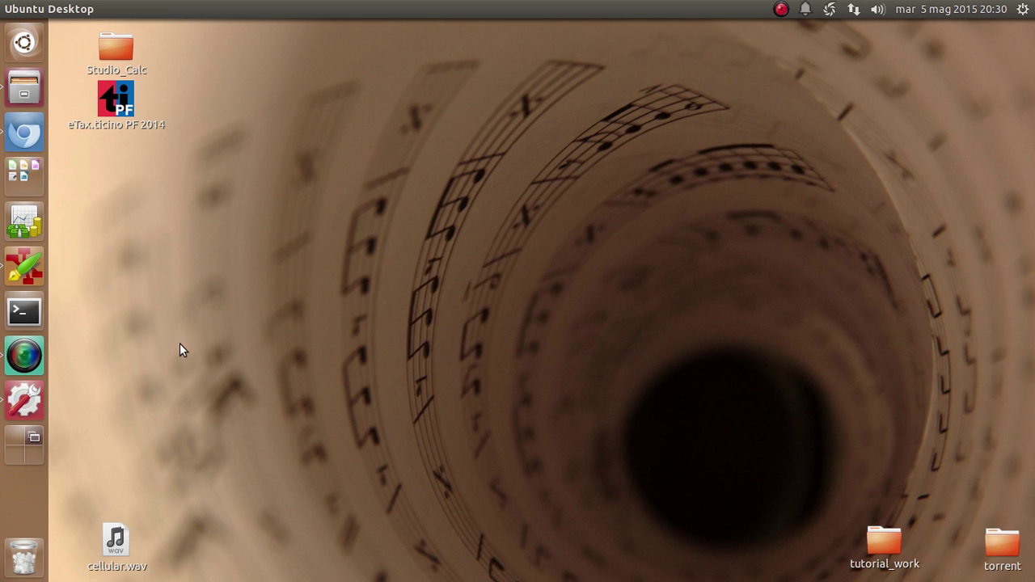
pyautogui.hotkey('ctrl', 'alt', 'Down')
pyautogui.hotkey('ctrl', 'alt', 'Left')
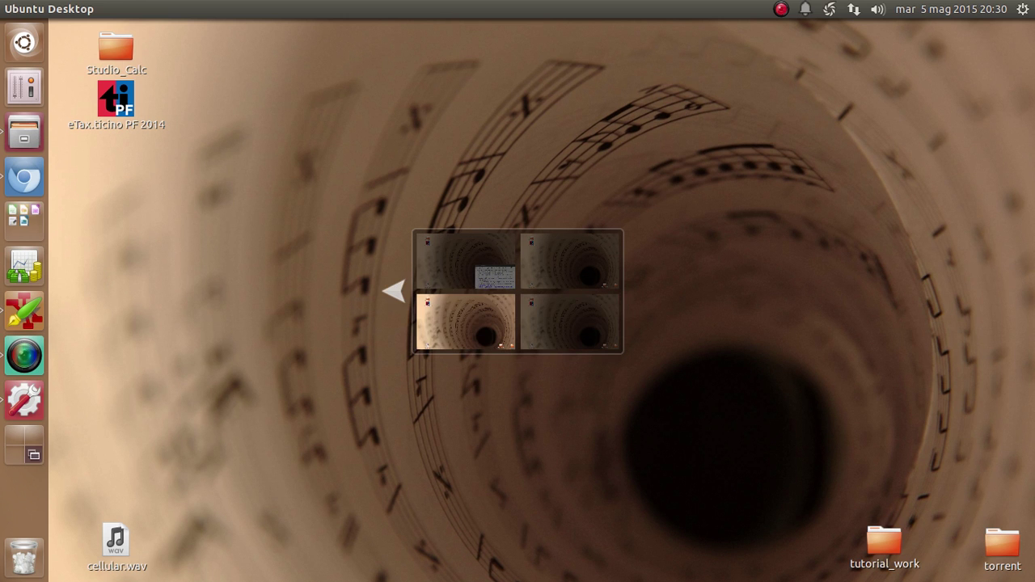
pyautogui.hotkey('ctrl', 'alt', 'Up')
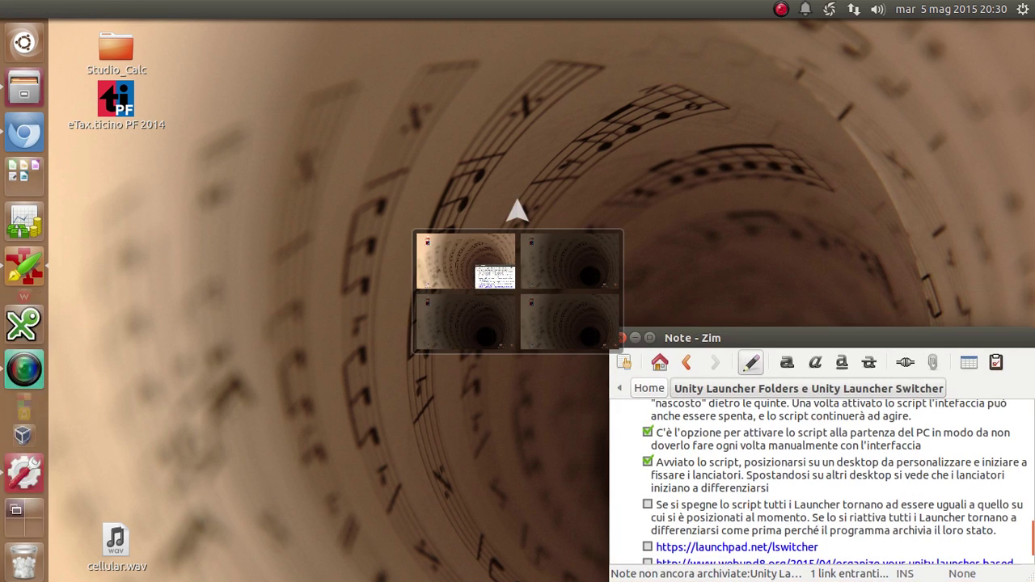
# Move Unity Tweak Tool directly above the Zim icon in the lower-right workspace's Launcher, and check its position after switching workspaces.
pyautogui.hotkey('ctrl', 'alt', 'Right')
pyautogui.hotkey('ctrl', 'alt', 'Down')
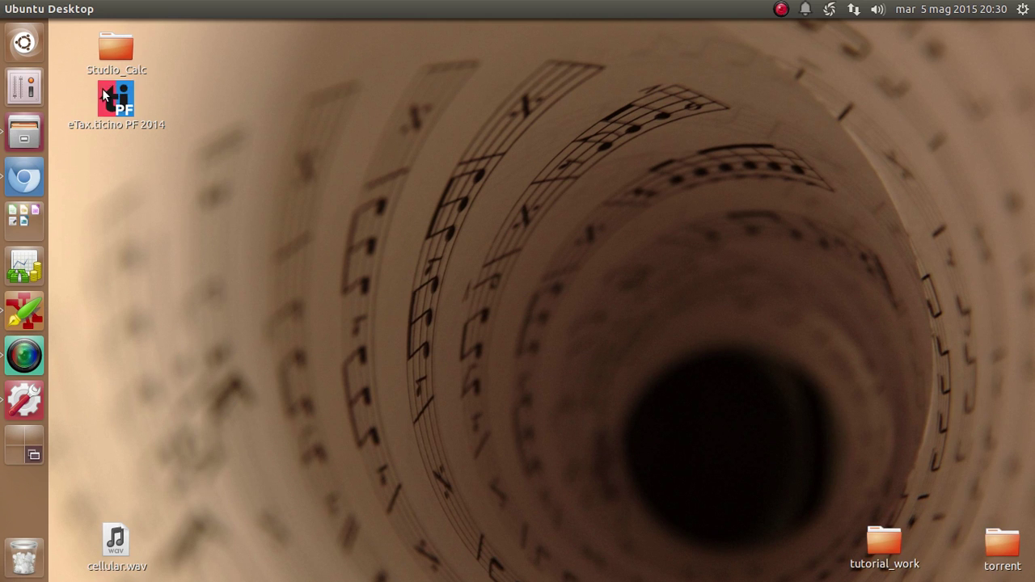
pyautogui.moveTo(36, 88)
pyautogui.mouseDown()
pyautogui.moveTo(29, 234)
pyautogui.moveTo(48, 271)
pyautogui.mouseUp()
pyautogui.hotkey('ctrl', 'alt', 'Left')
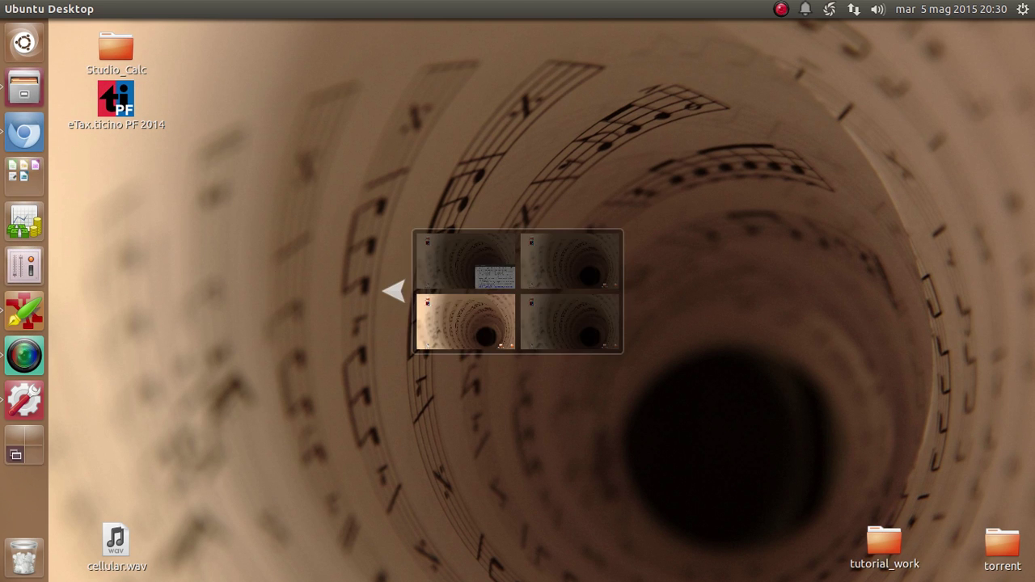
pyautogui.hotkey('ctrl', 'alt', 'Right')
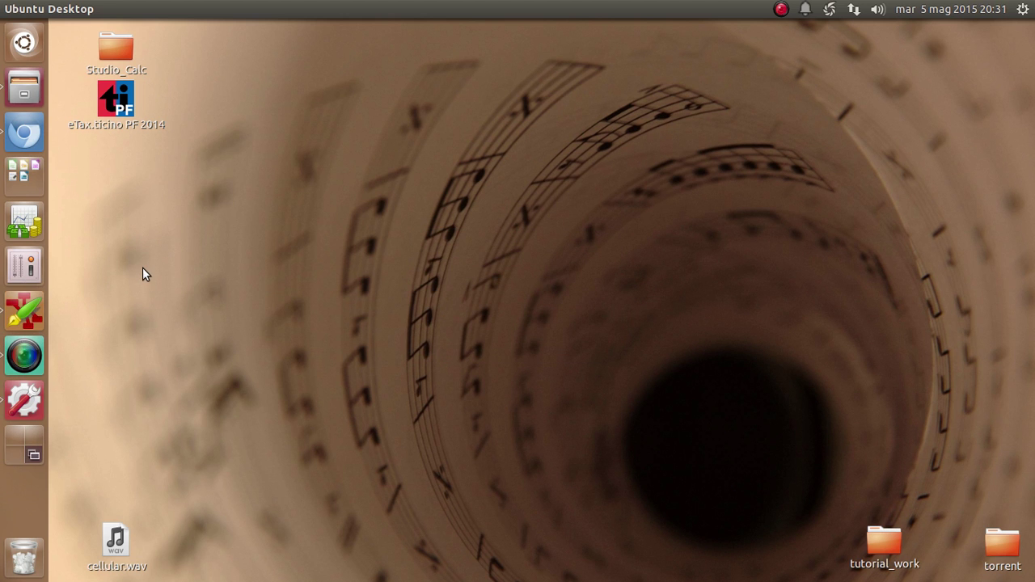
# Compare the Launchers of the lower and upper-right workspaces, finishing on the upper-left workspace with the Zim notes.
pyautogui.hotkey('ctrl', 'alt', 'Left')
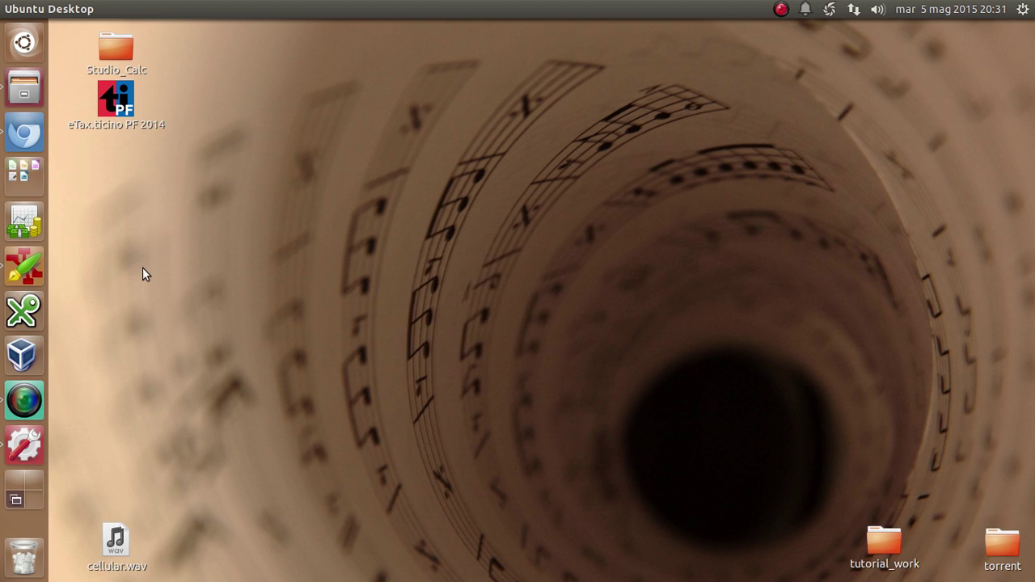
pyautogui.hotkey('ctrl', 'alt', 'Right')
pyautogui.hotkey('ctrl', 'alt', 'Up')
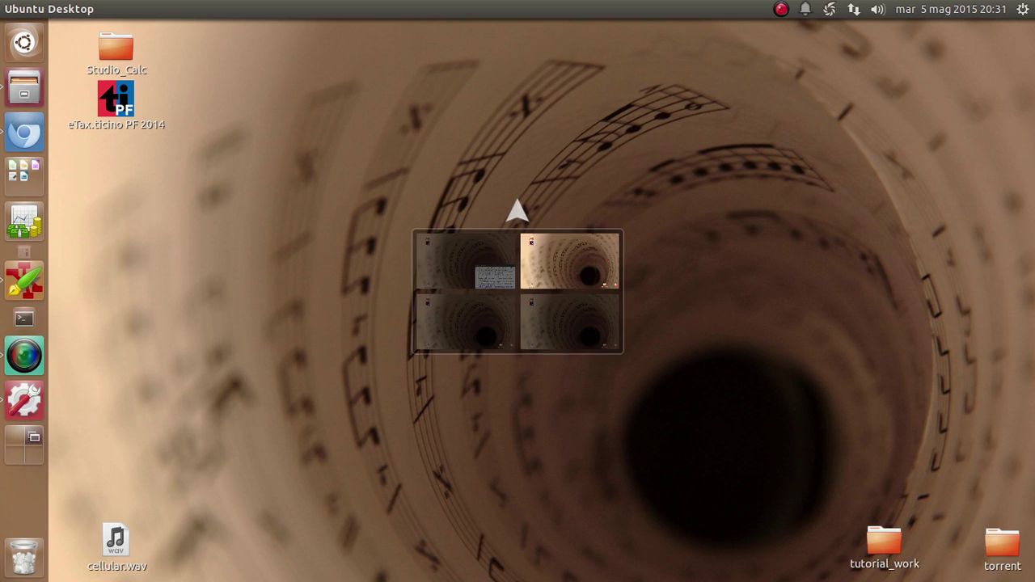
pyautogui.hotkey('ctrl', 'alt', 'Left')
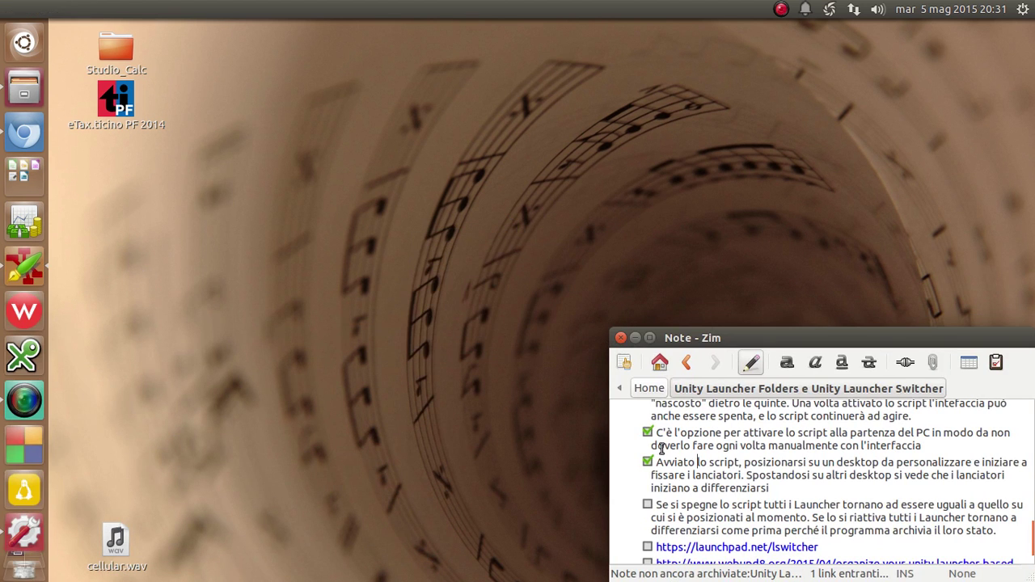
# Tick the notes item about stopping the script and the two link items, launchpad.net/lswitcher and the webupd8.org article.
pyautogui.click(648, 504)
pyautogui.scroll(-1, 745, 462)
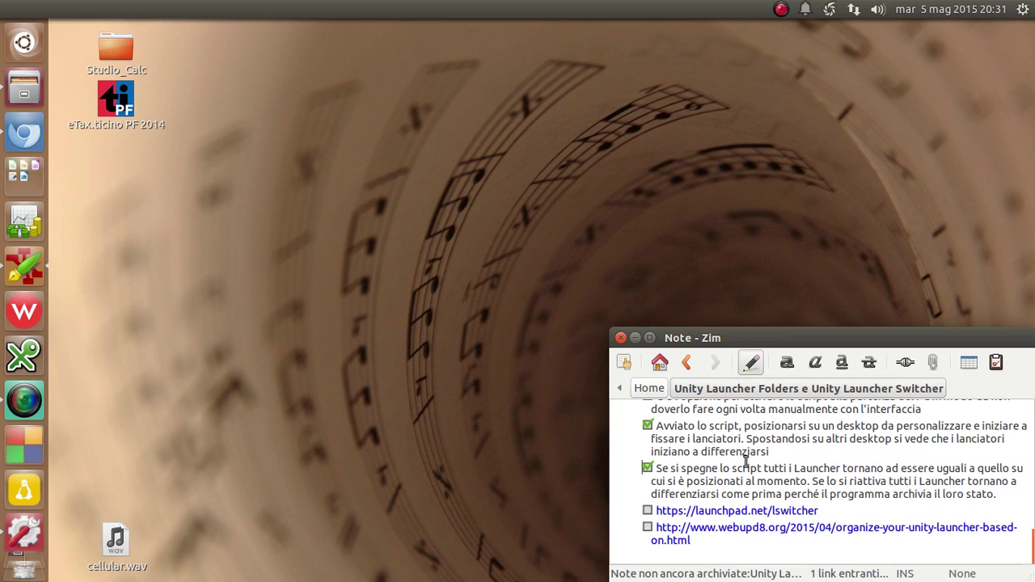
pyautogui.click(647, 510)
pyautogui.click(647, 528)
pyautogui.click(714, 471)
# From the upper-left workspace, stop LauncherSwitcher with the Toggle Unity LauncherSwitcher command of its Launcher icon.
pyautogui.hotkey('ctrl', 'alt', 'Right')
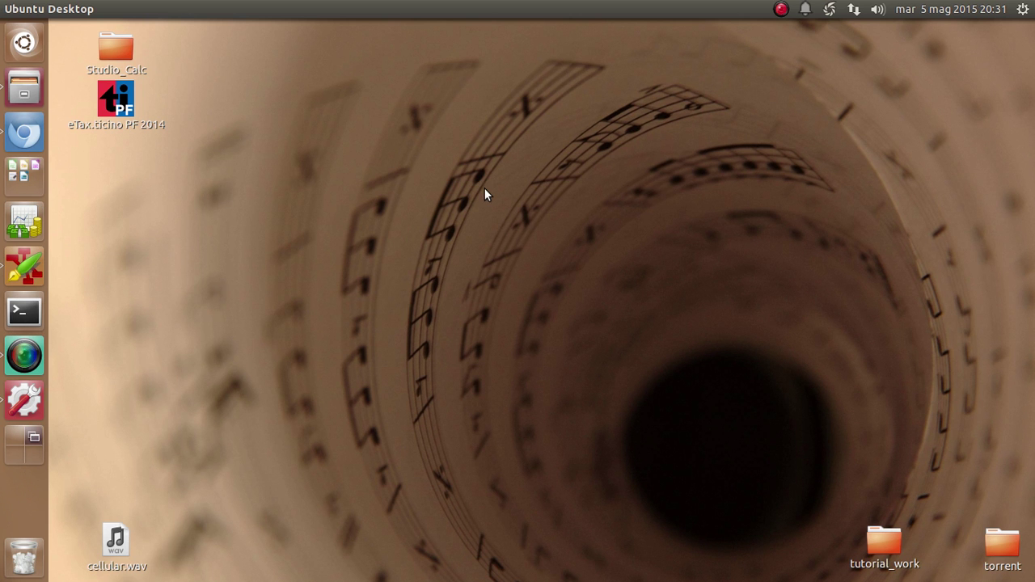
pyautogui.hotkey('ctrl', 'alt', 'Left')
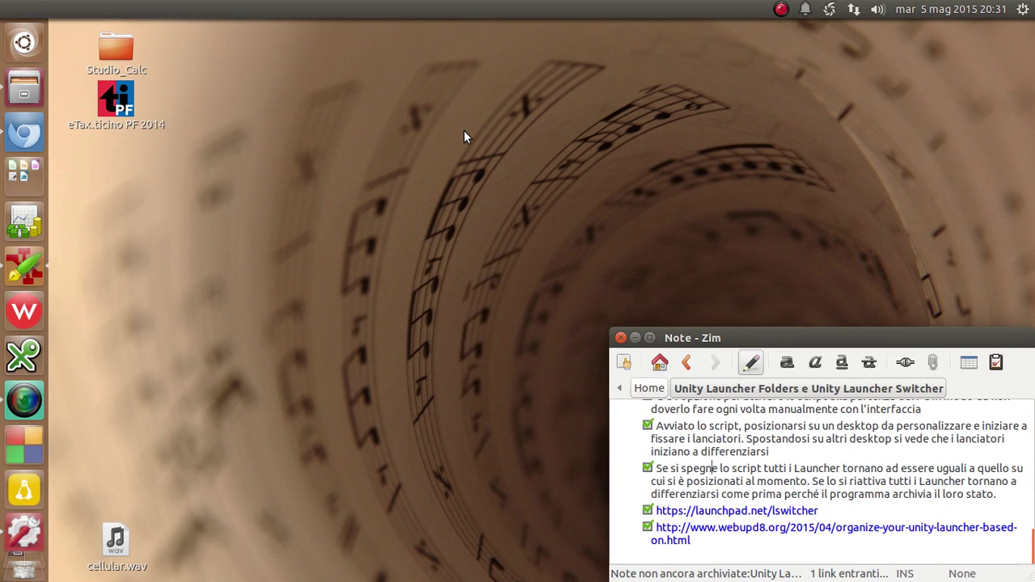
pyautogui.press('super+s')
pyautogui.click(276, 115)
pyautogui.rightClick(33, 444)
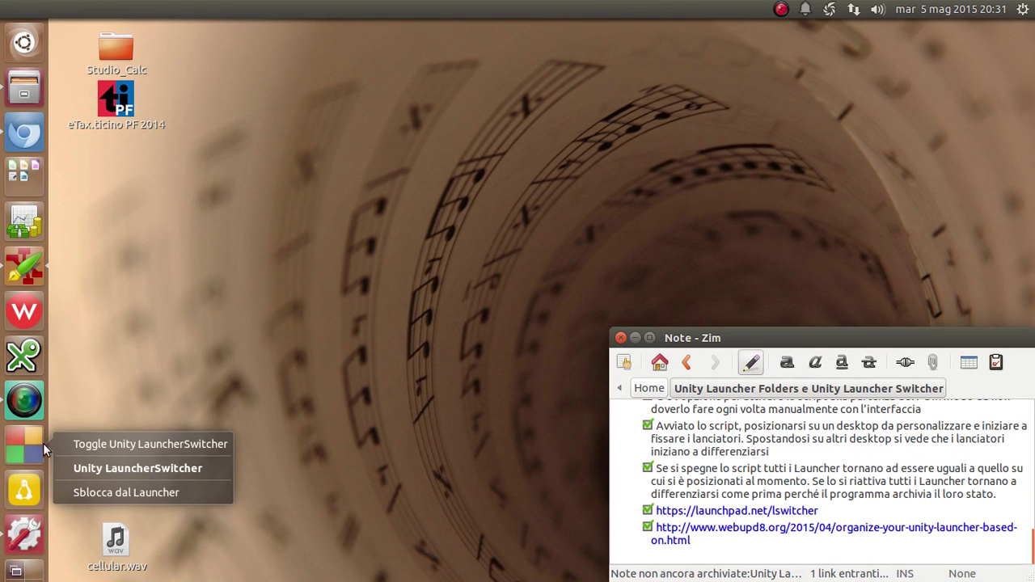
pyautogui.click(146, 445)
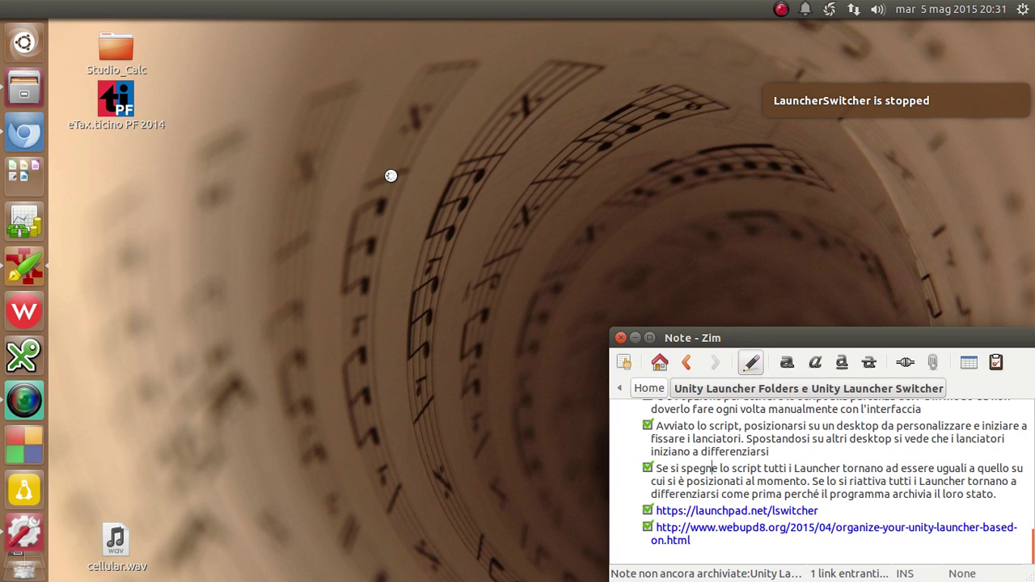
# Tour the workspaces with LauncherSwitcher stopped to check their Launcher icons, returning to the upper-left one.
pyautogui.hotkey('ctrl', 'alt', 'Down')
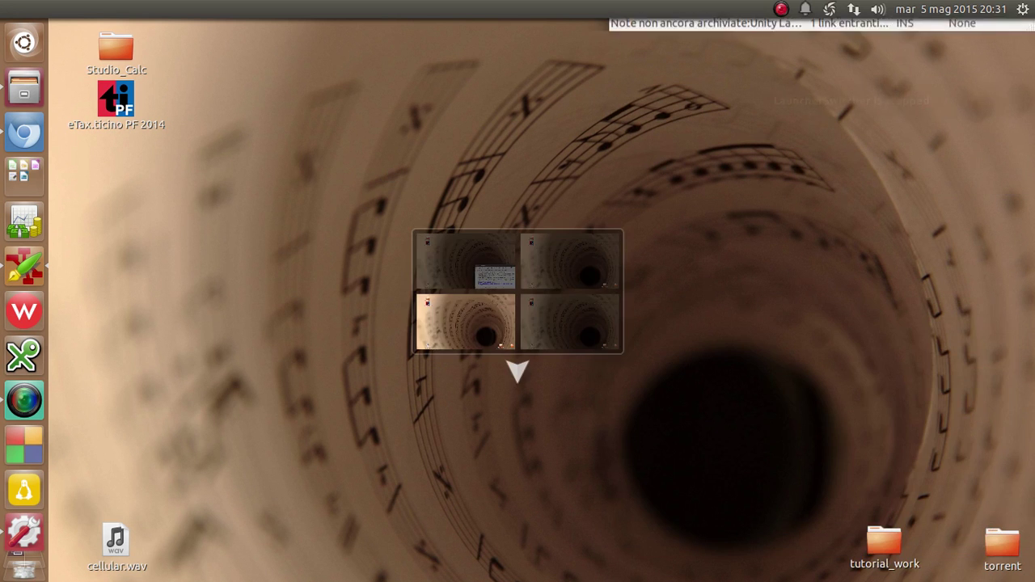
pyautogui.hotkey('ctrl', 'alt', 'Right')
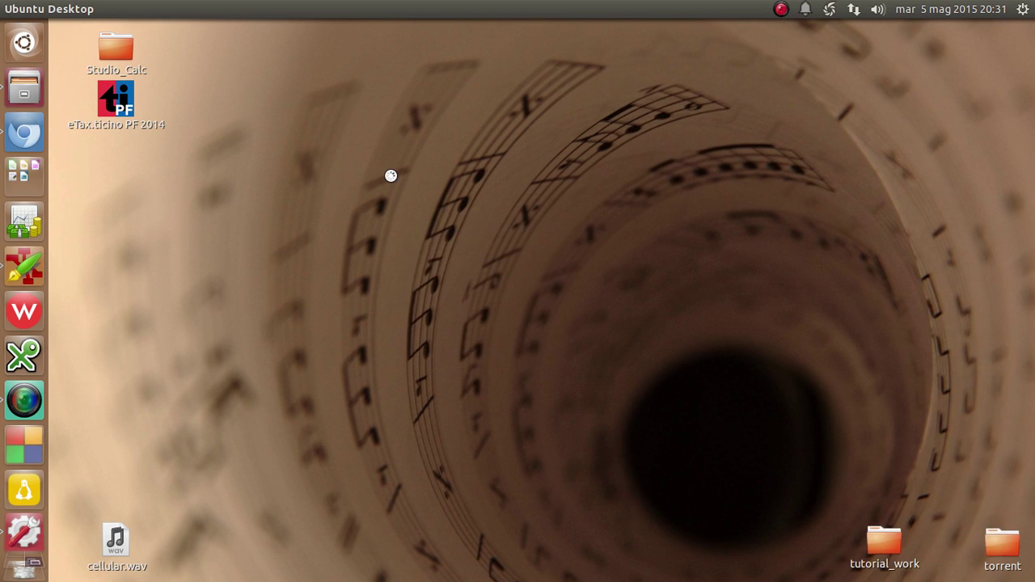
pyautogui.hotkey('ctrl', 'alt', 'Up')
pyautogui.hotkey('ctrl', 'alt', 'Left')
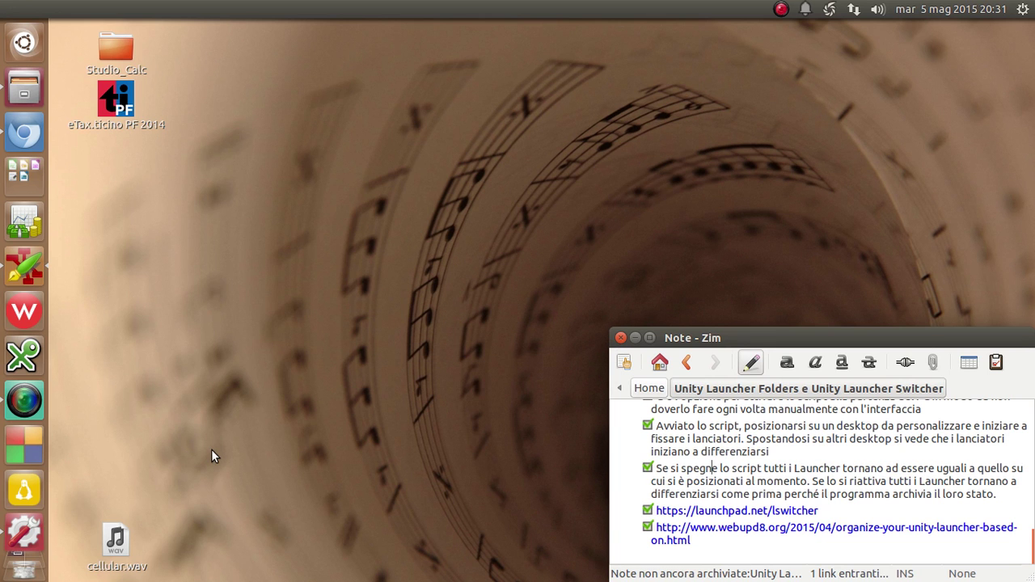
# Restart LauncherSwitcher with its Launcher icon's toggle command, and tour the workspaces to check their individual Launchers.
pyautogui.rightClick(34, 440)
pyautogui.click(92, 443)
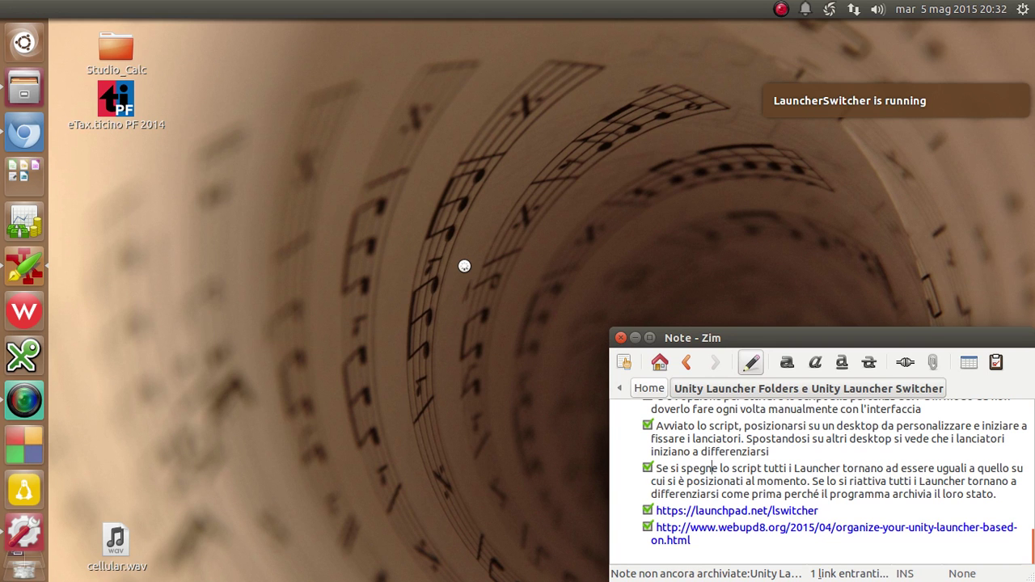
pyautogui.hotkey('ctrl', 'alt', 'Down')
pyautogui.hotkey('ctrl', 'alt', 'Right')
pyautogui.hotkey('ctrl', 'alt', 'Up')
pyautogui.hotkey('ctrl', 'alt', 'Left')
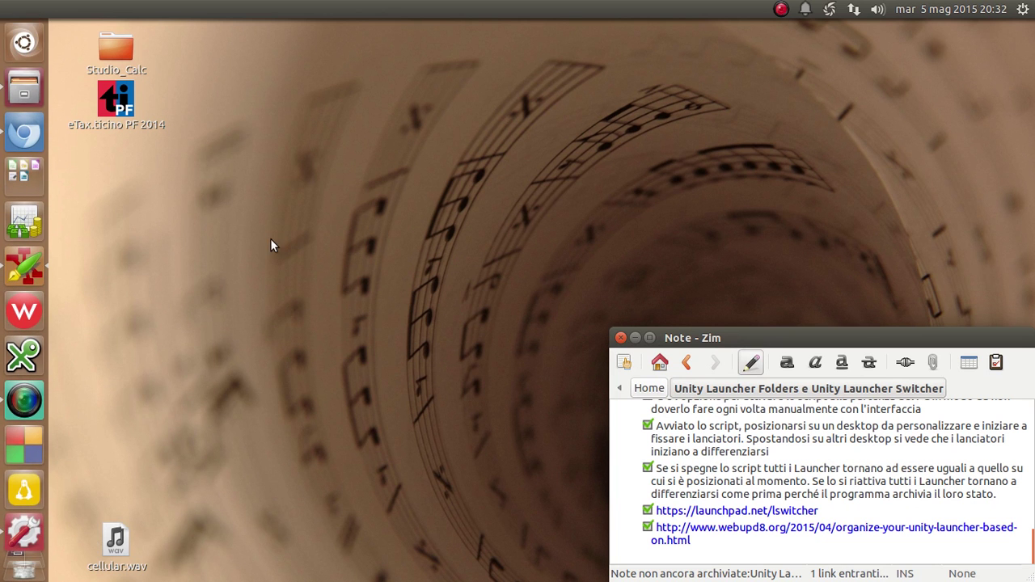
pyautogui.hotkey('ctrl', 'alt', 'Right')
pyautogui.hotkey('ctrl', 'alt', 'Left')
# Return to the beginning of the Zim notes and open the screen recorder's indicator menu.
pyautogui.scroll(10, 768, 445)
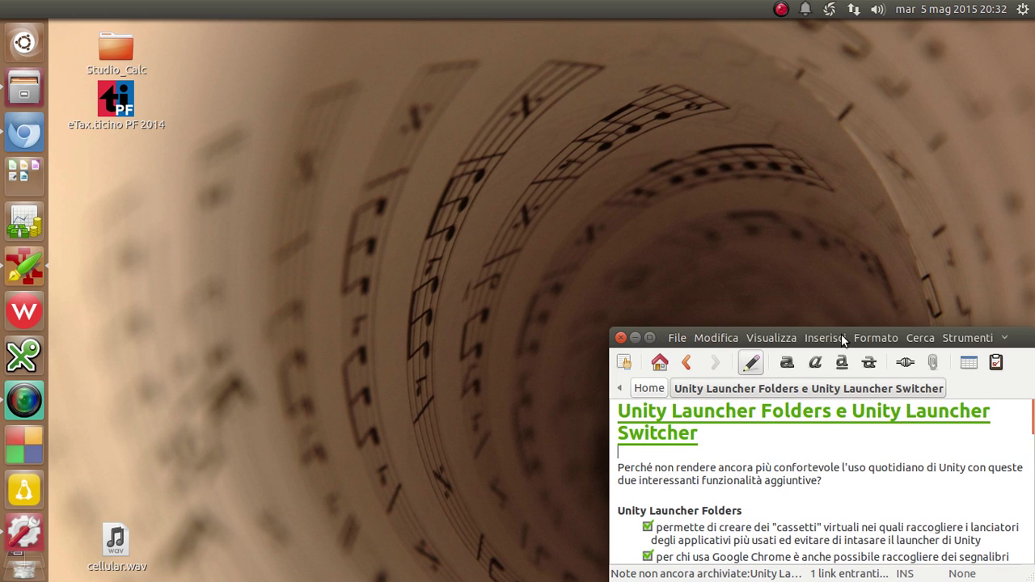
pyautogui.click(781, 9)
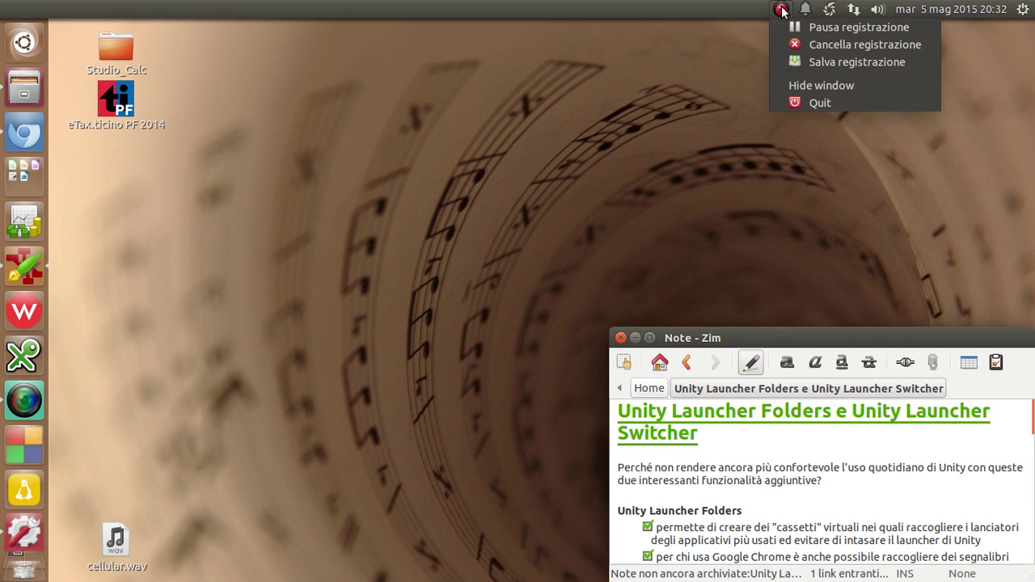